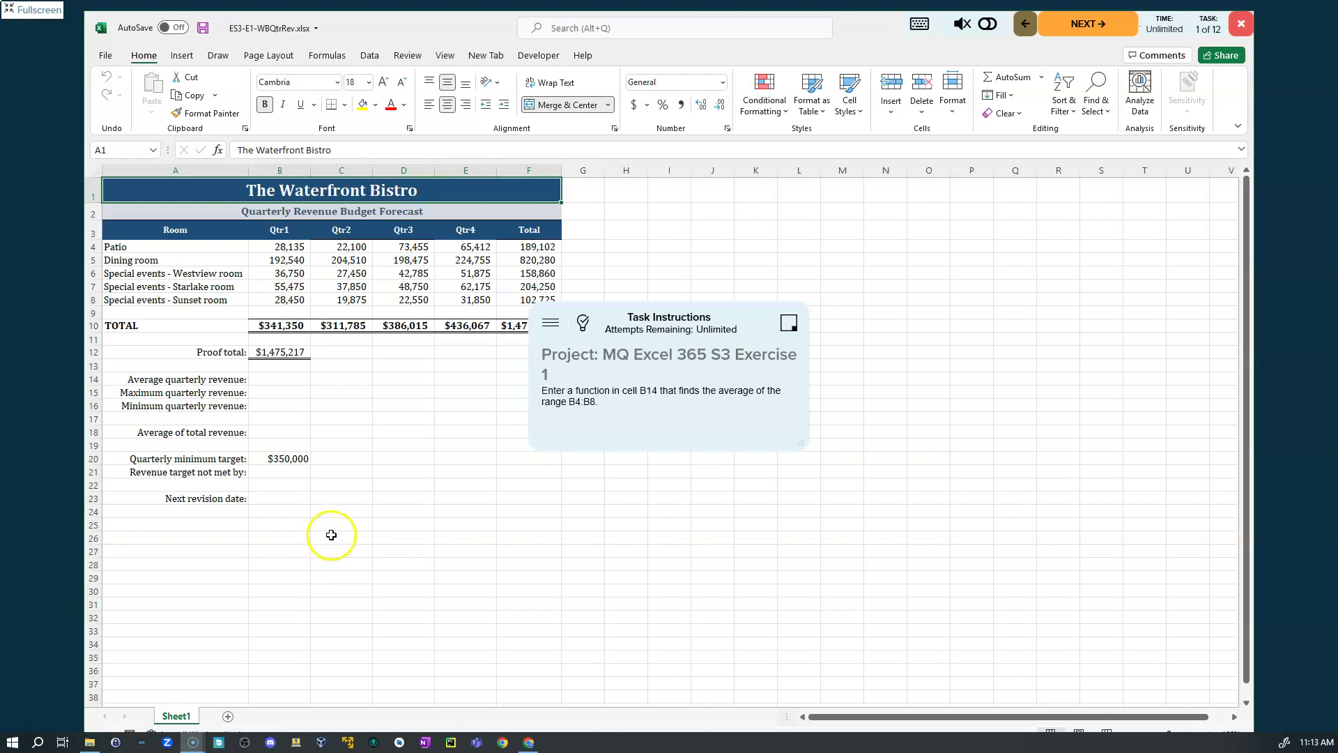
Enter an AutoSum Average of B4:B8 in B14, showing $68,270.
left_click_drag(678, 316, 999, 264)
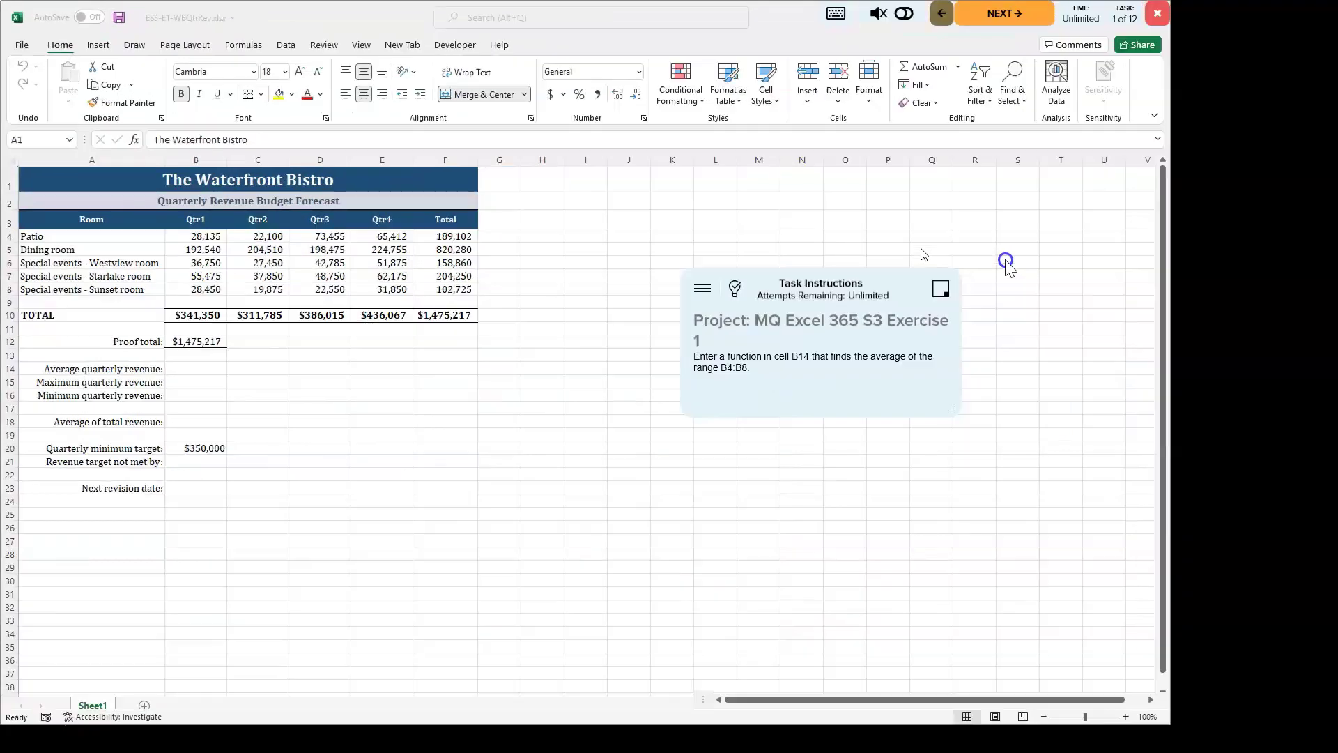
left_click(686, 454)
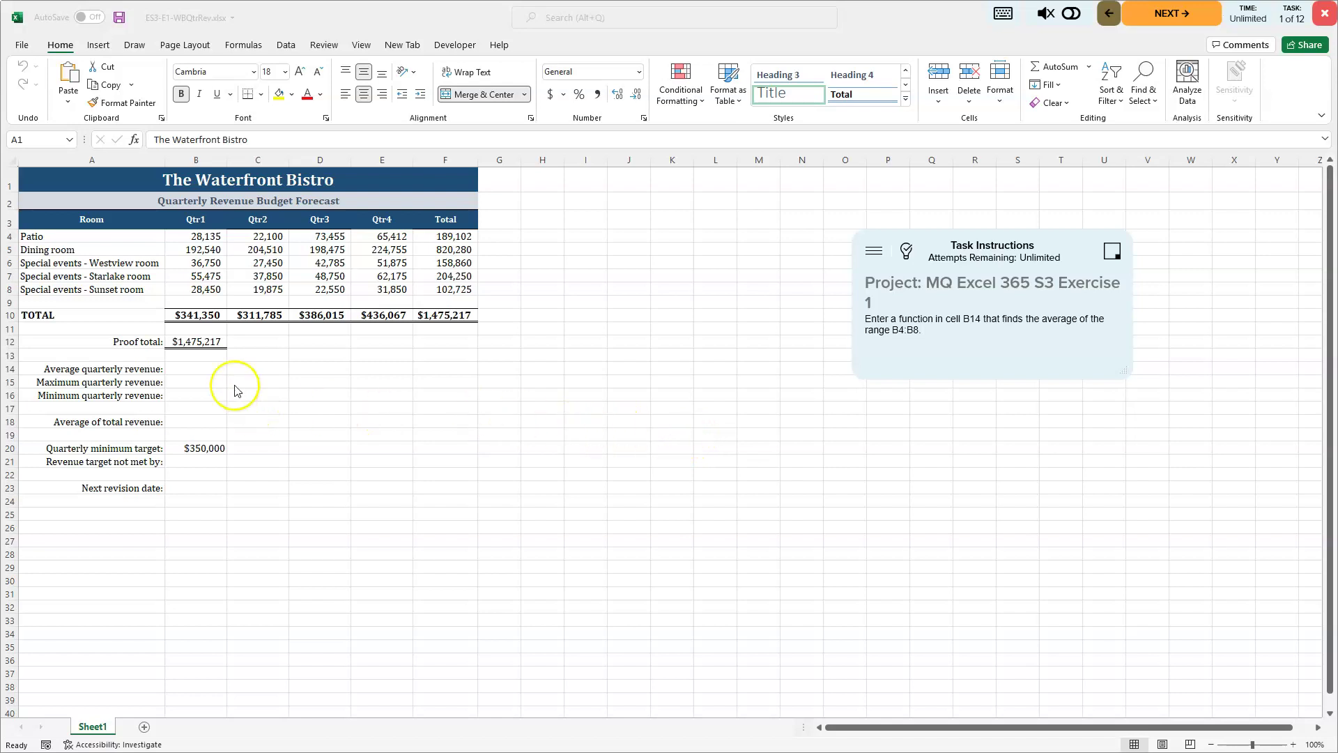
left_click(211, 371)
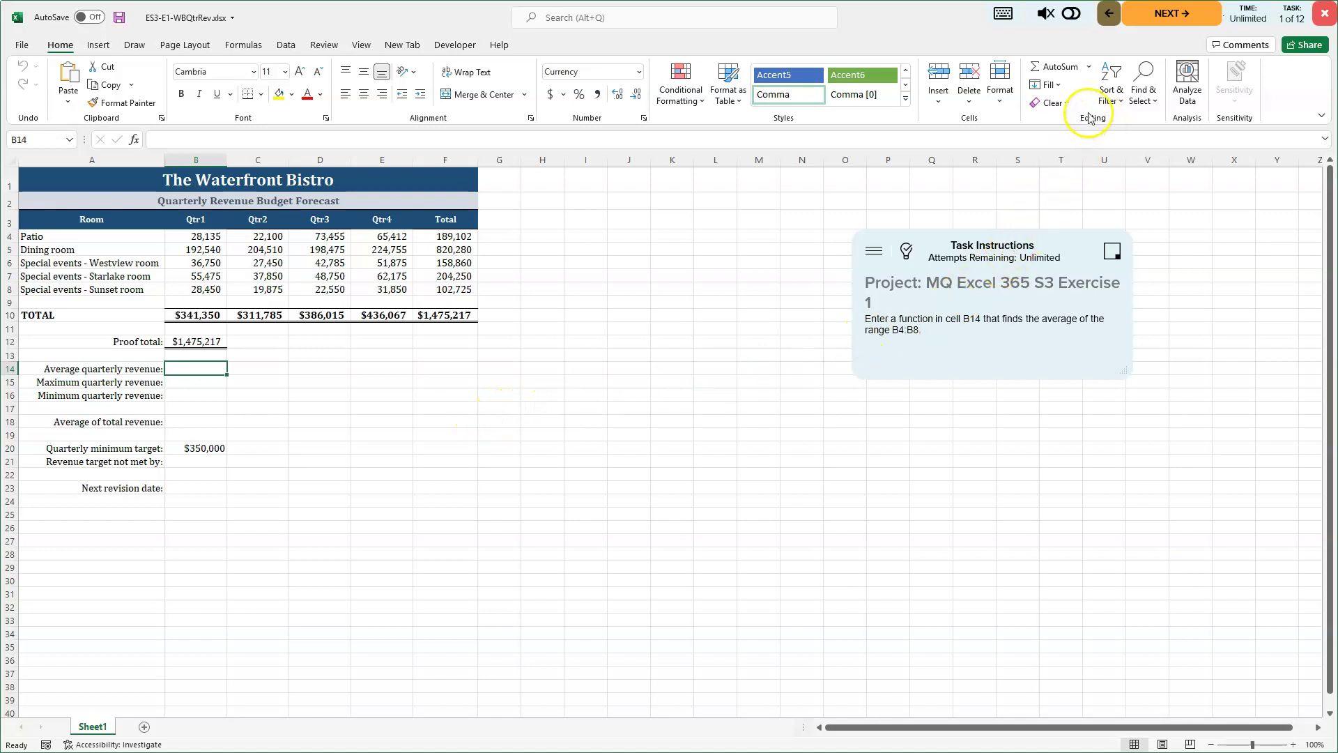
left_click(1091, 67)
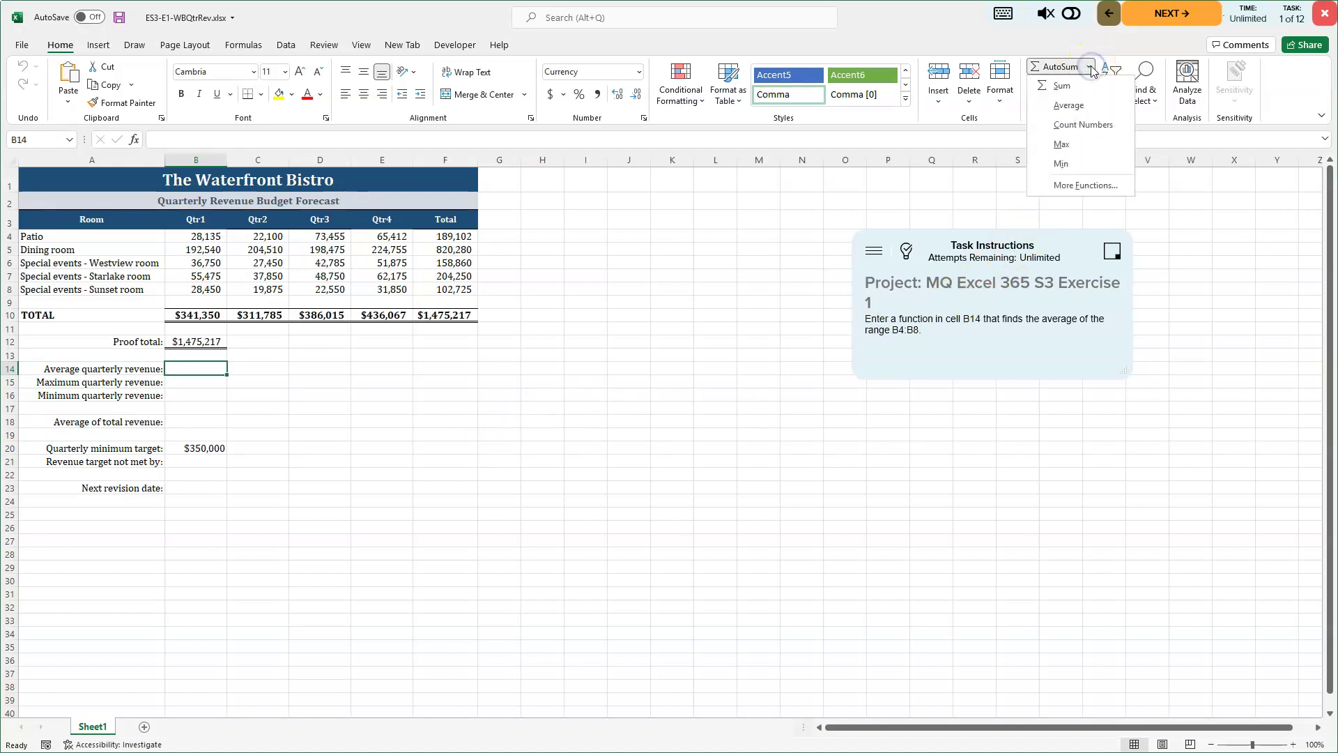
left_click(1077, 107)
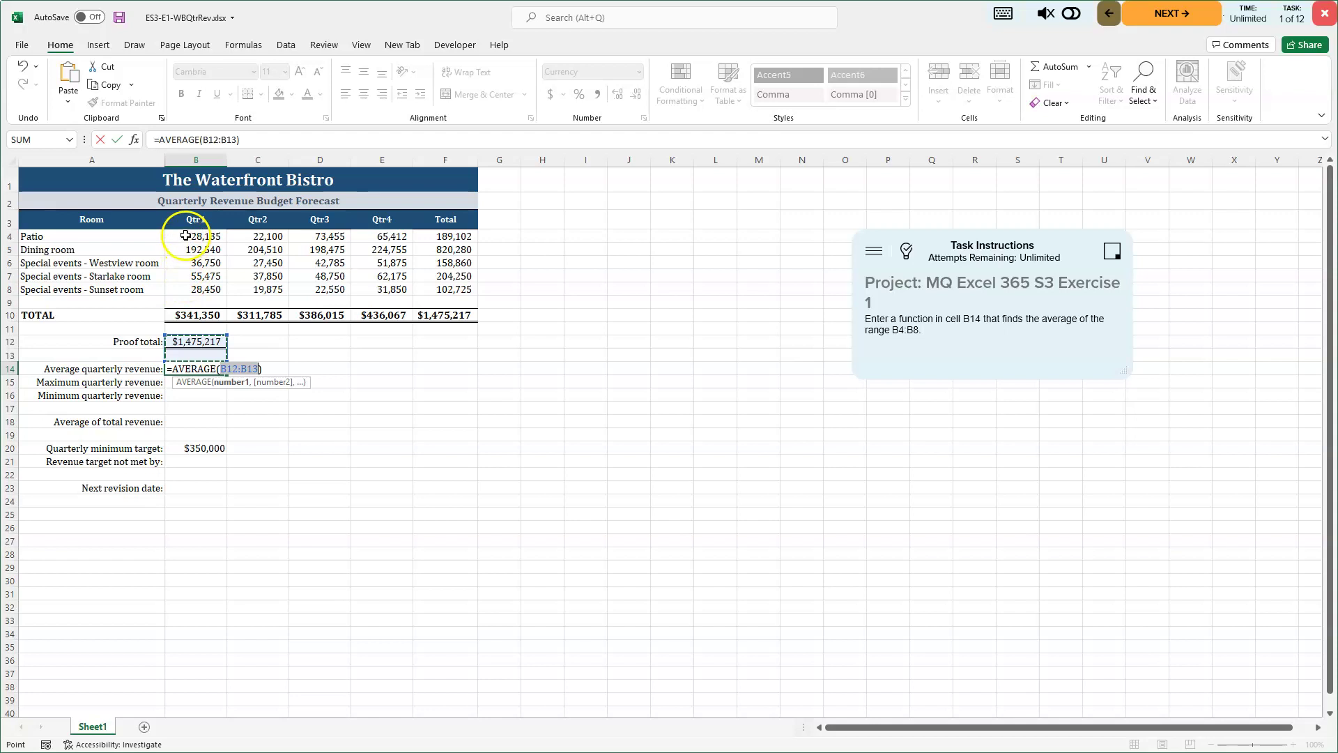
left_click_drag(182, 238, 182, 289)
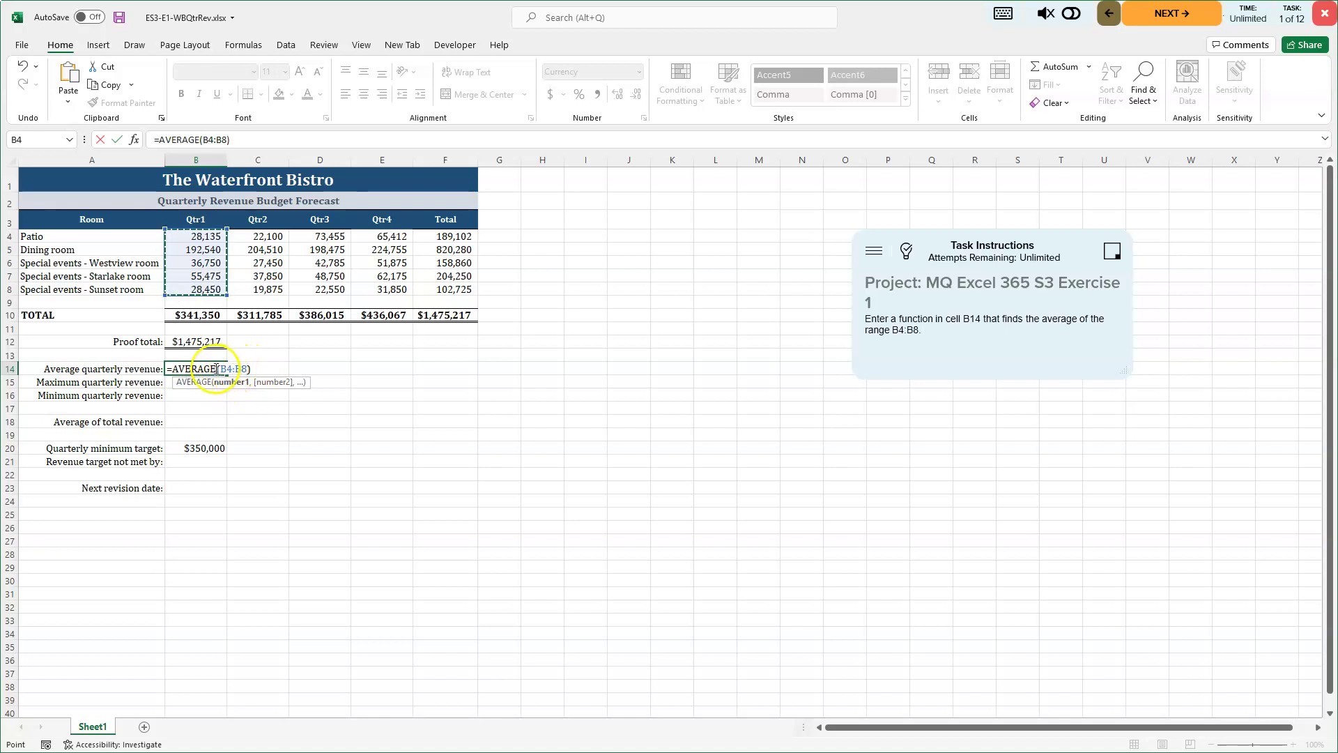
key("Return")
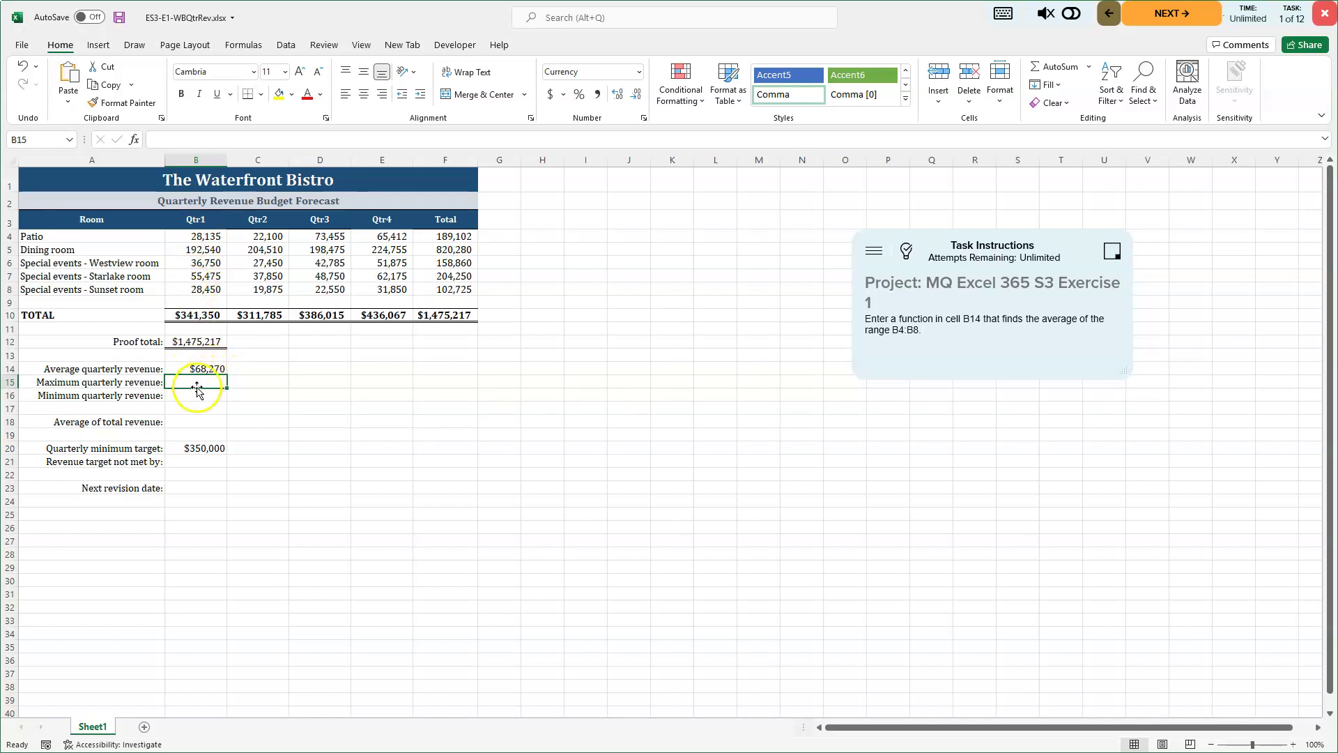
left_click(1173, 24)
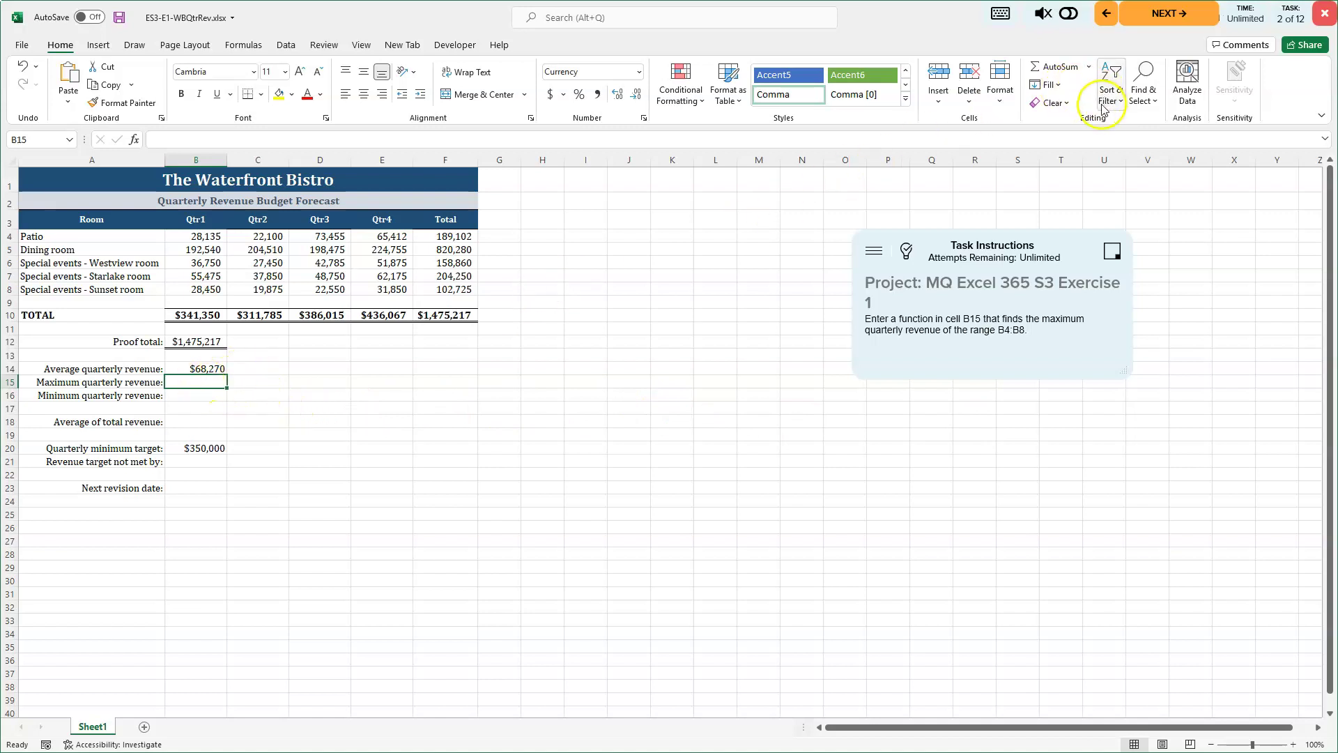
Insert =MAX(B4:B8) in B15, returning $192,540.
left_click(1088, 67)
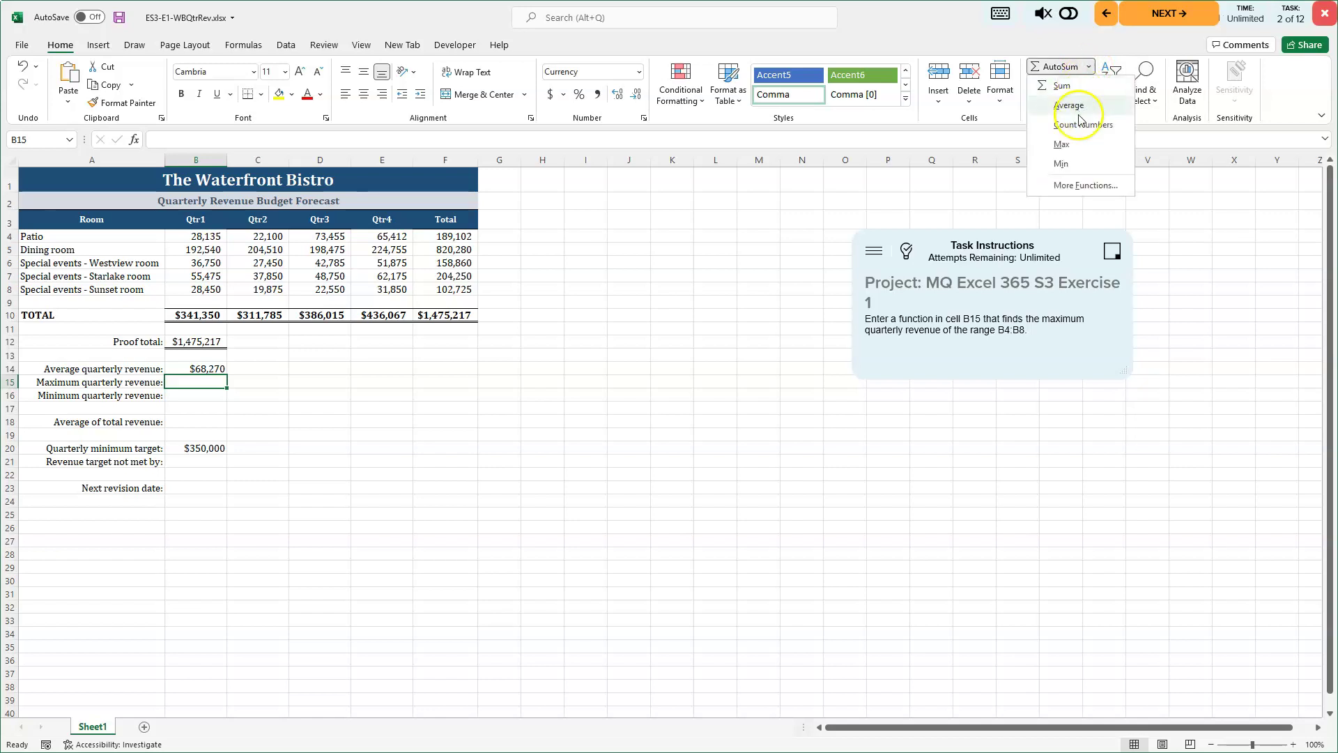
left_click(1078, 149)
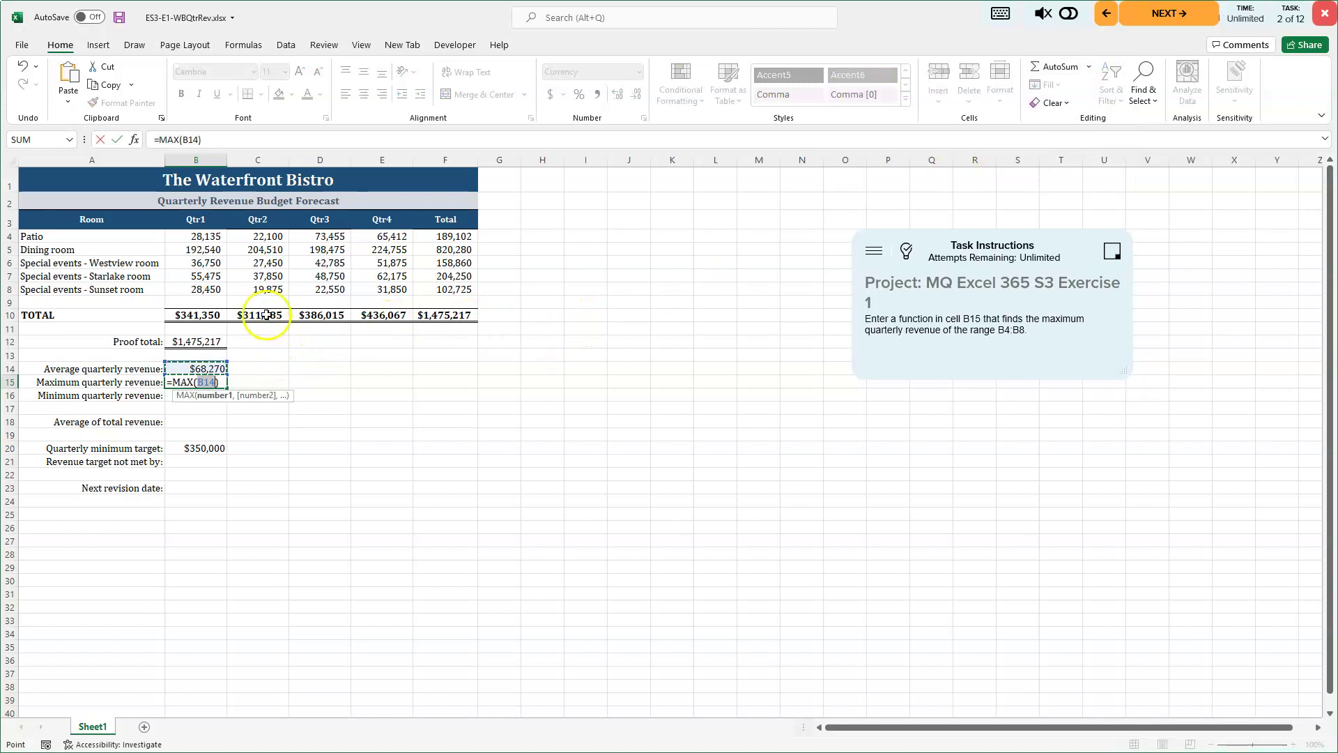
left_click(184, 236)
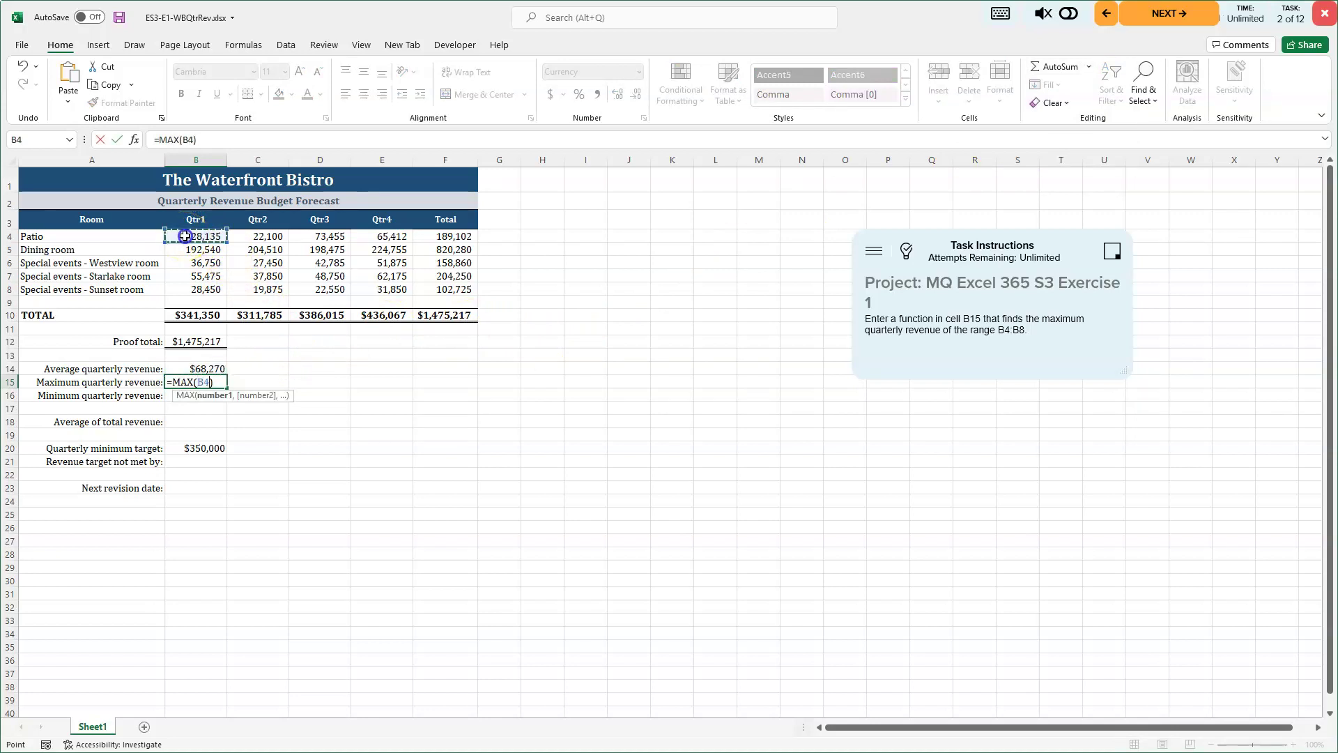
left_click_drag(185, 236, 184, 294)
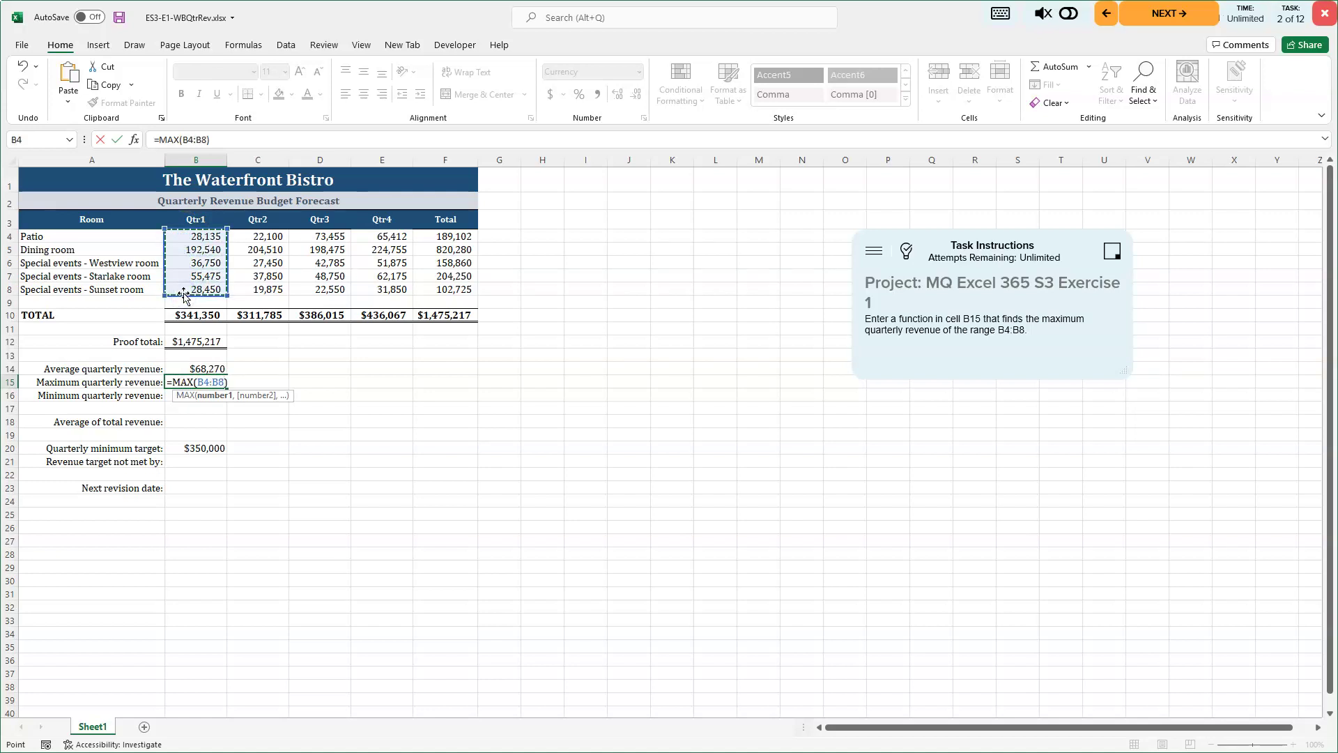
key("Return")
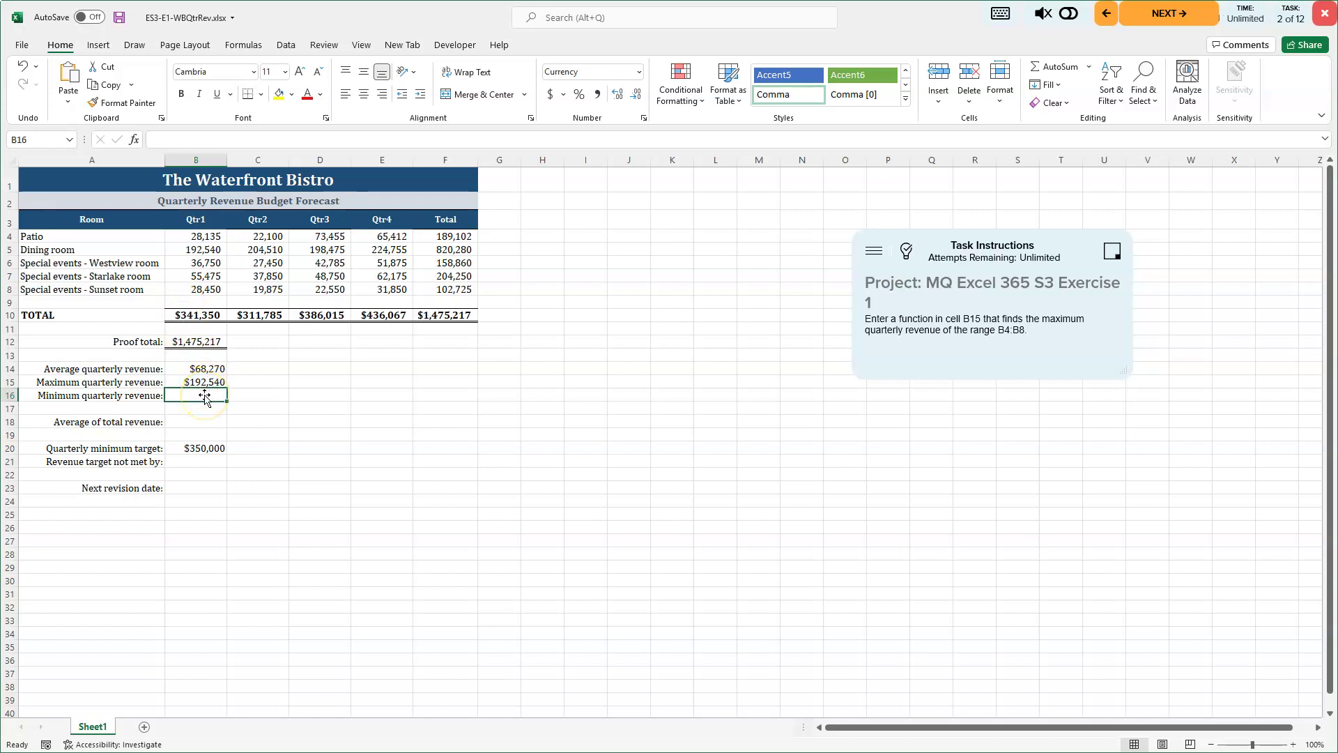
Put =MIN(B4:B8) in B16 to show the $28,135 minimum.
left_click(1170, 16)
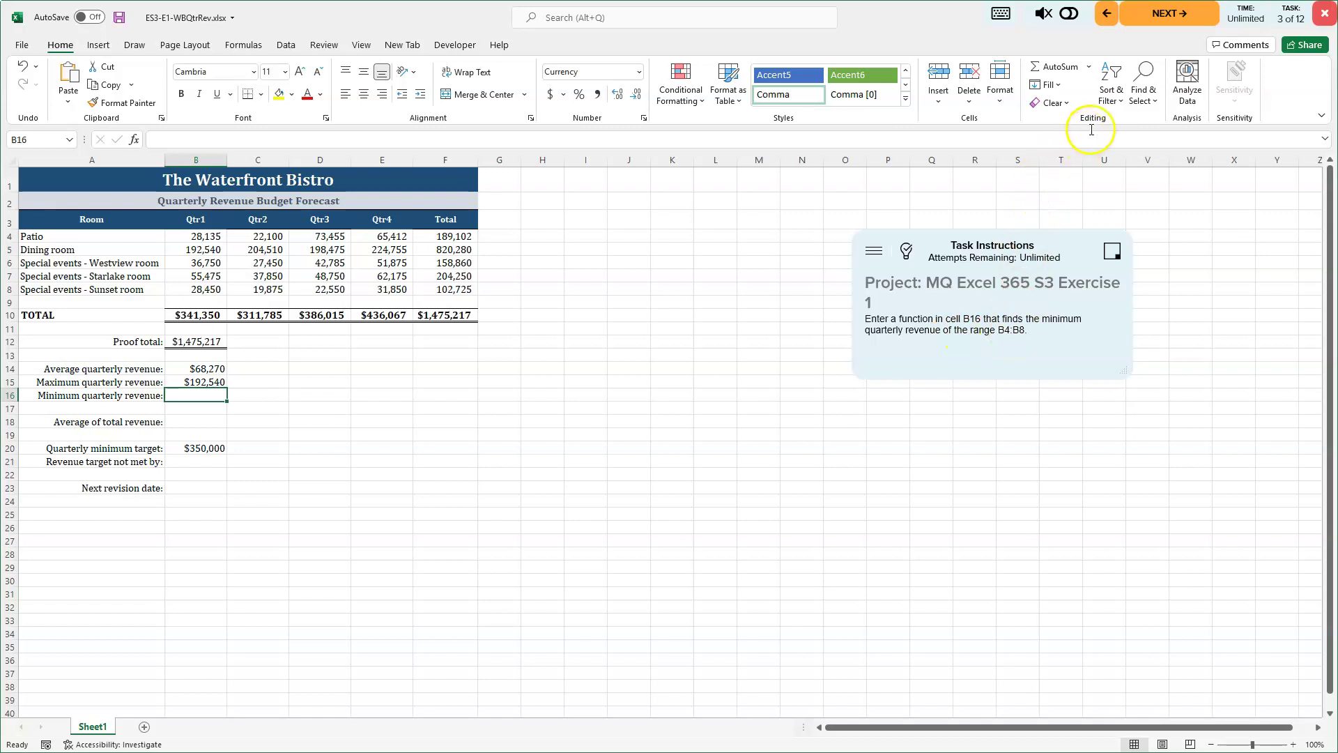
left_click(1090, 68)
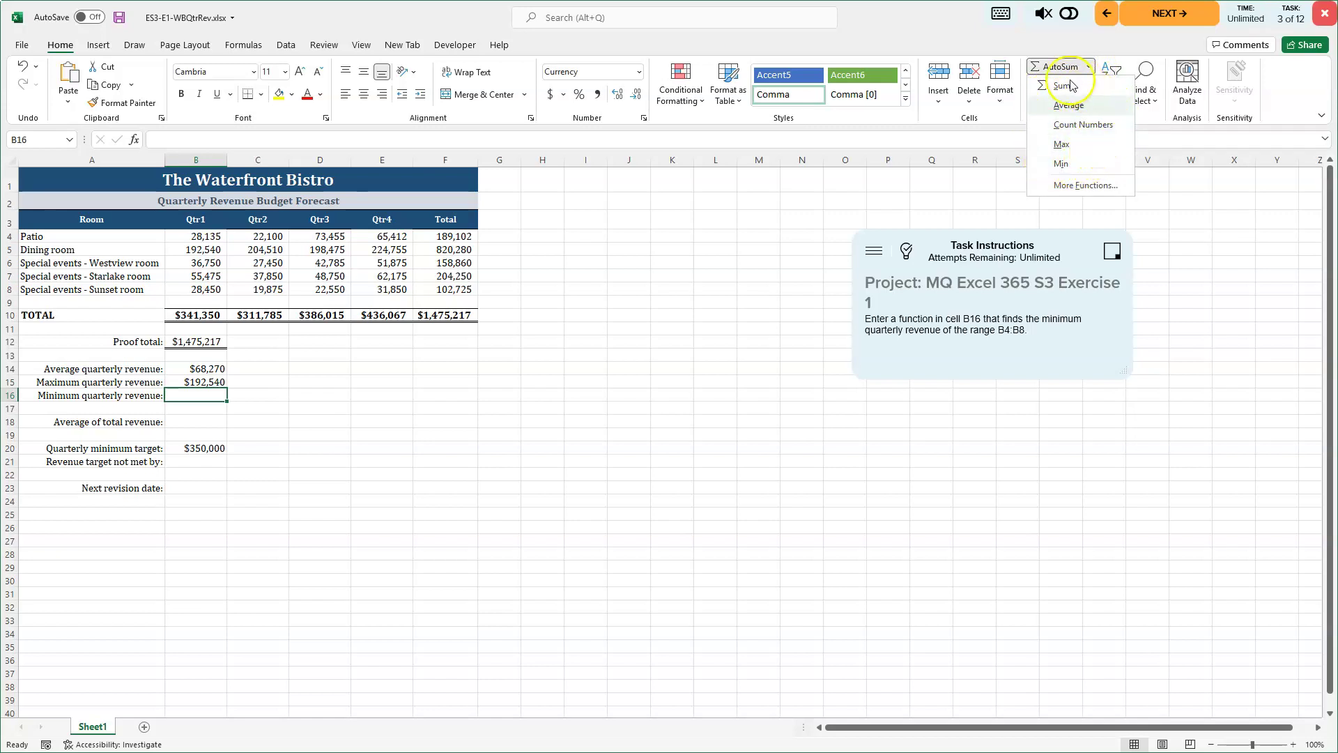
left_click(1070, 165)
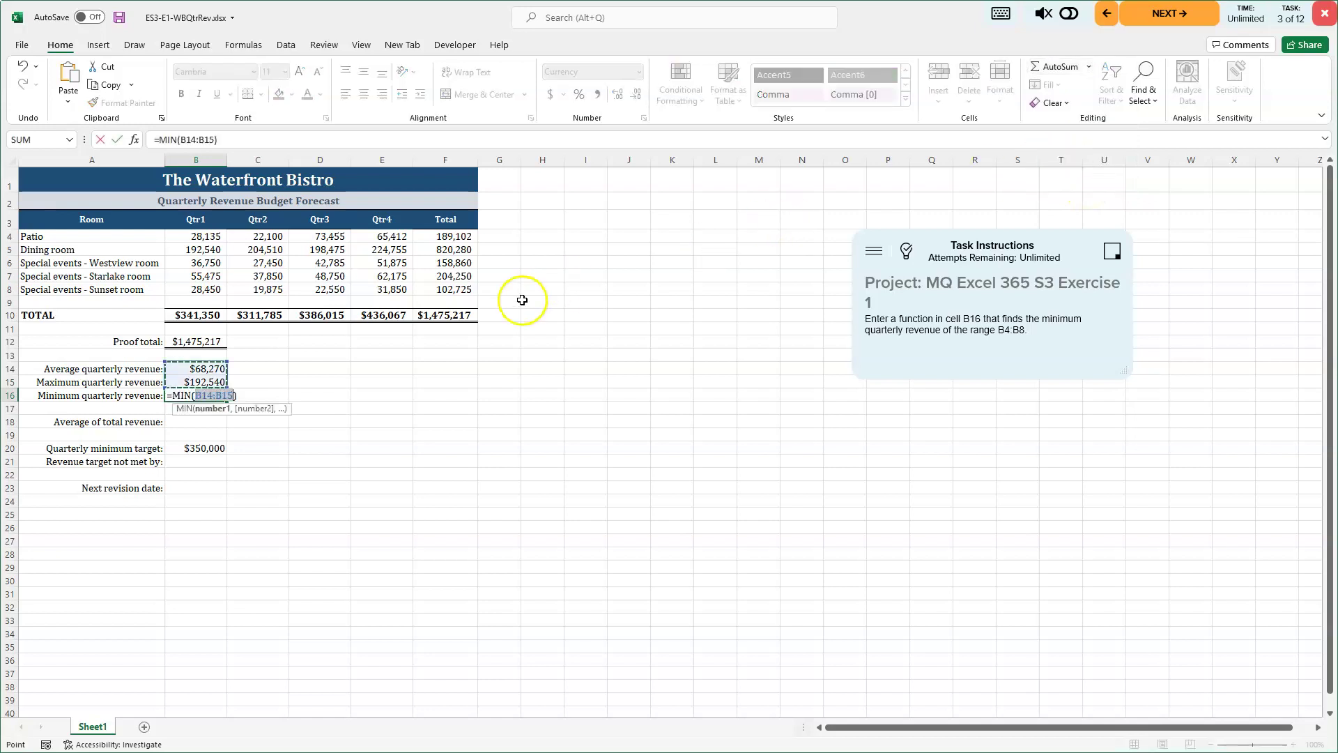
left_click_drag(192, 236, 193, 289)
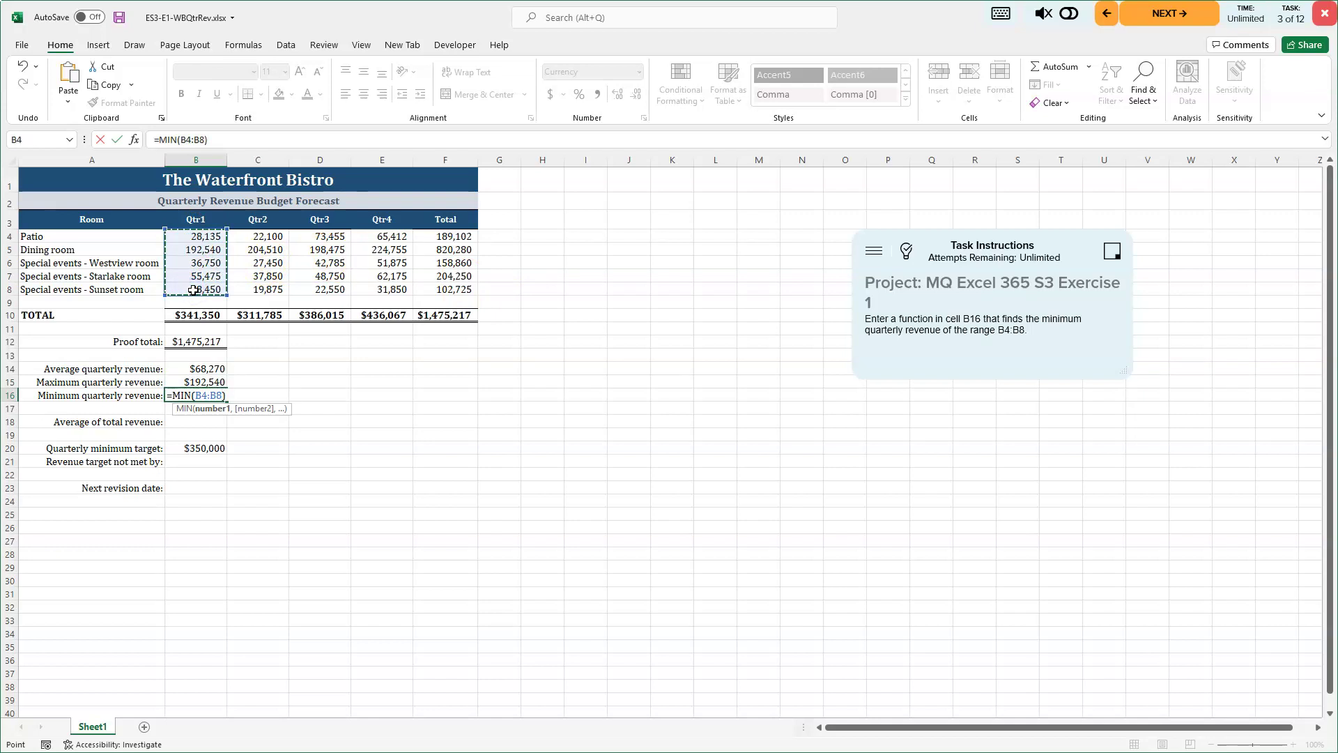
key("Return")
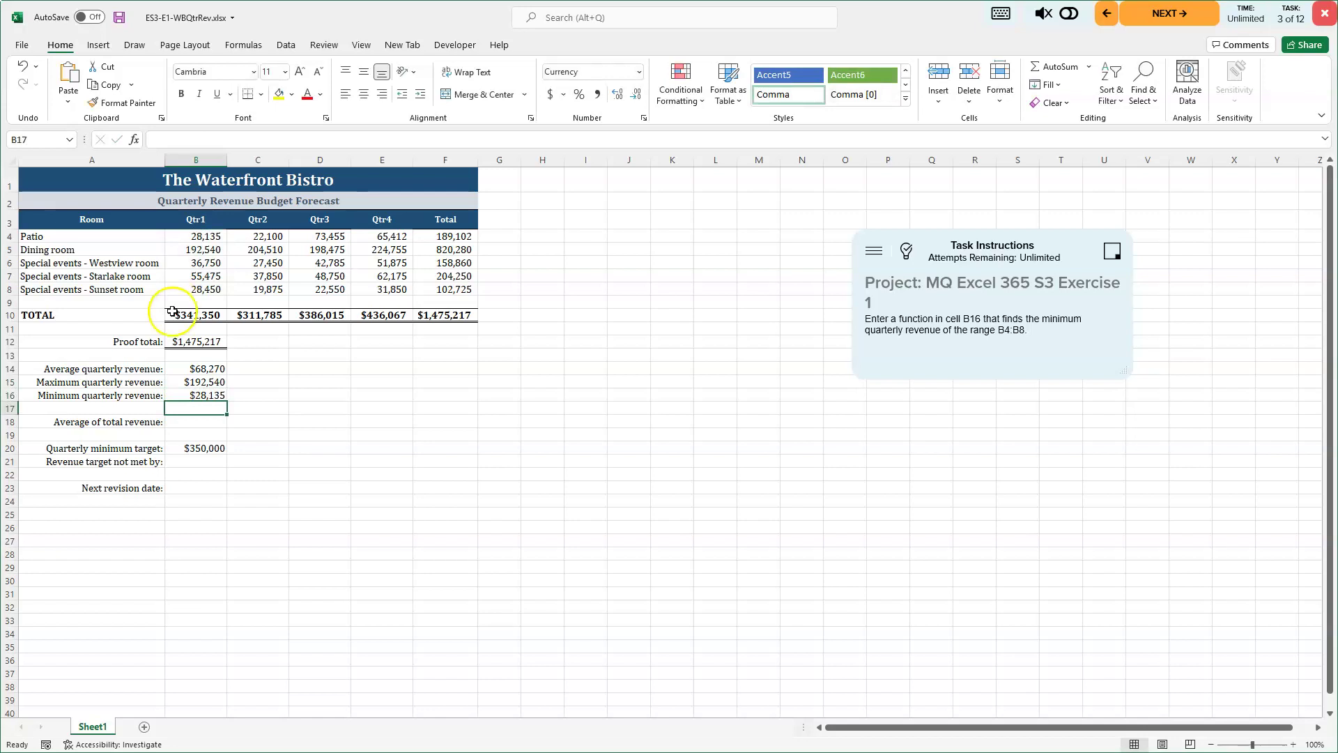
left_click_drag(187, 368, 183, 395)
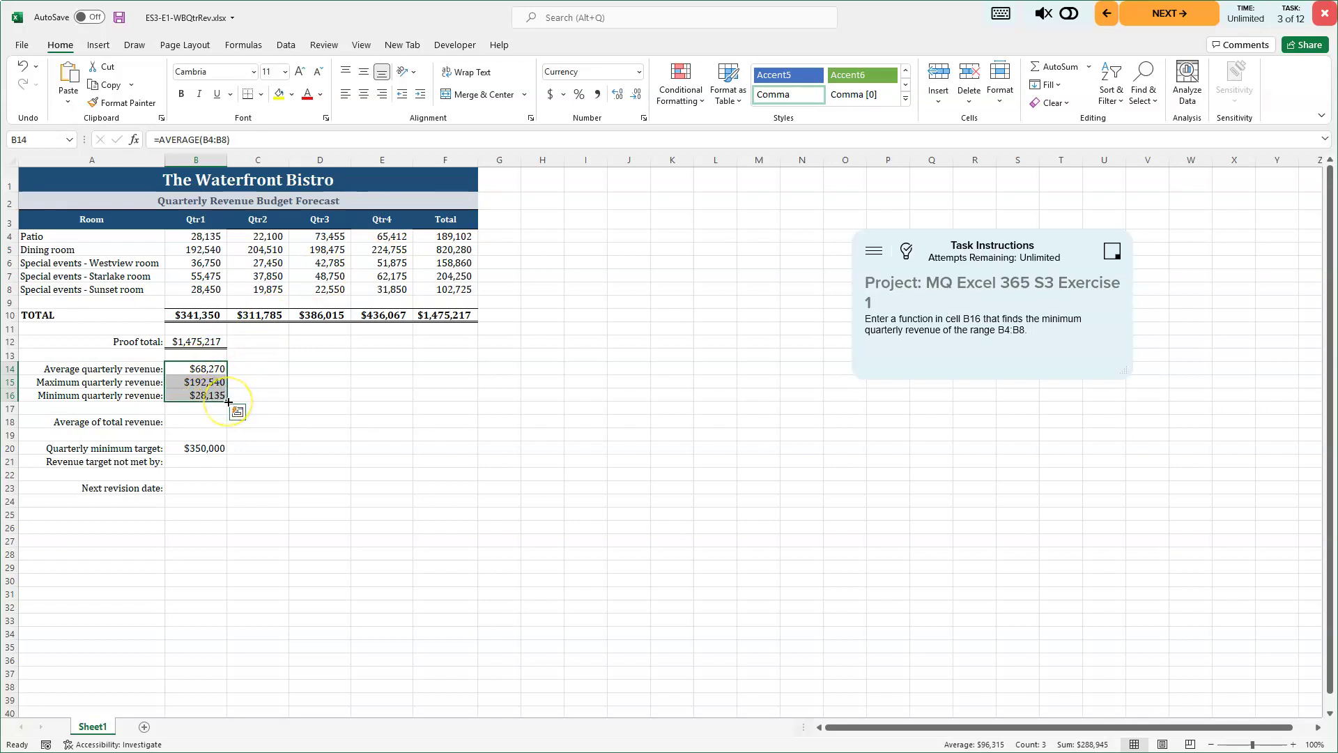
left_click_drag(227, 401, 400, 392)
left_click(292, 425)
left_click(309, 383)
double_click(310, 381)
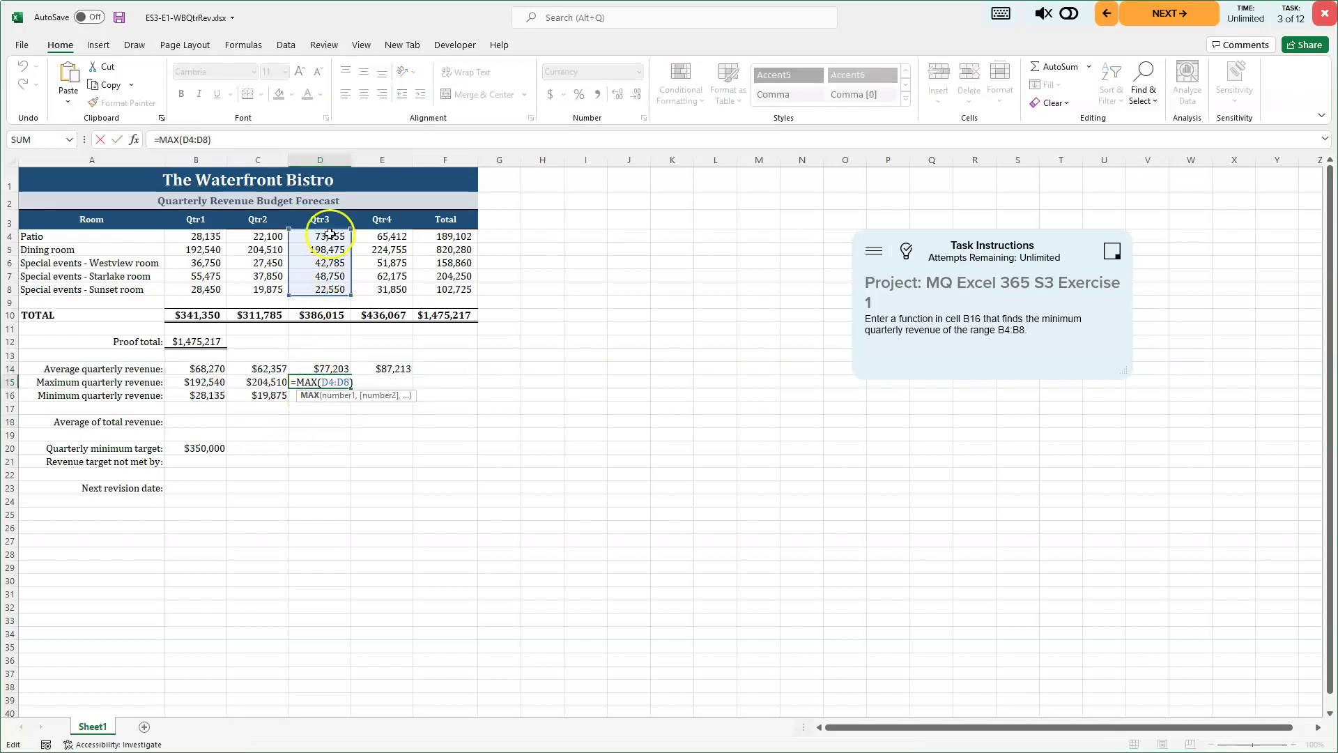
left_click_drag(319, 237, 327, 289)
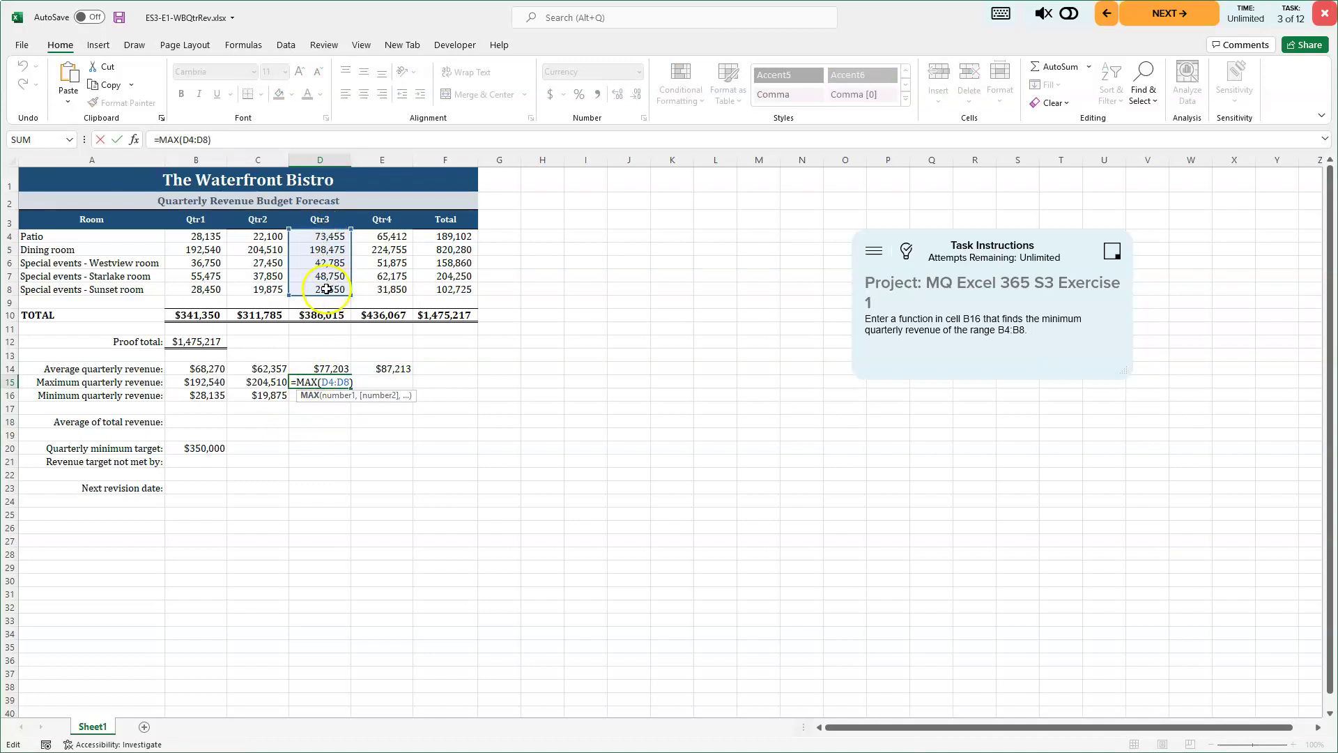
left_click(517, 478)
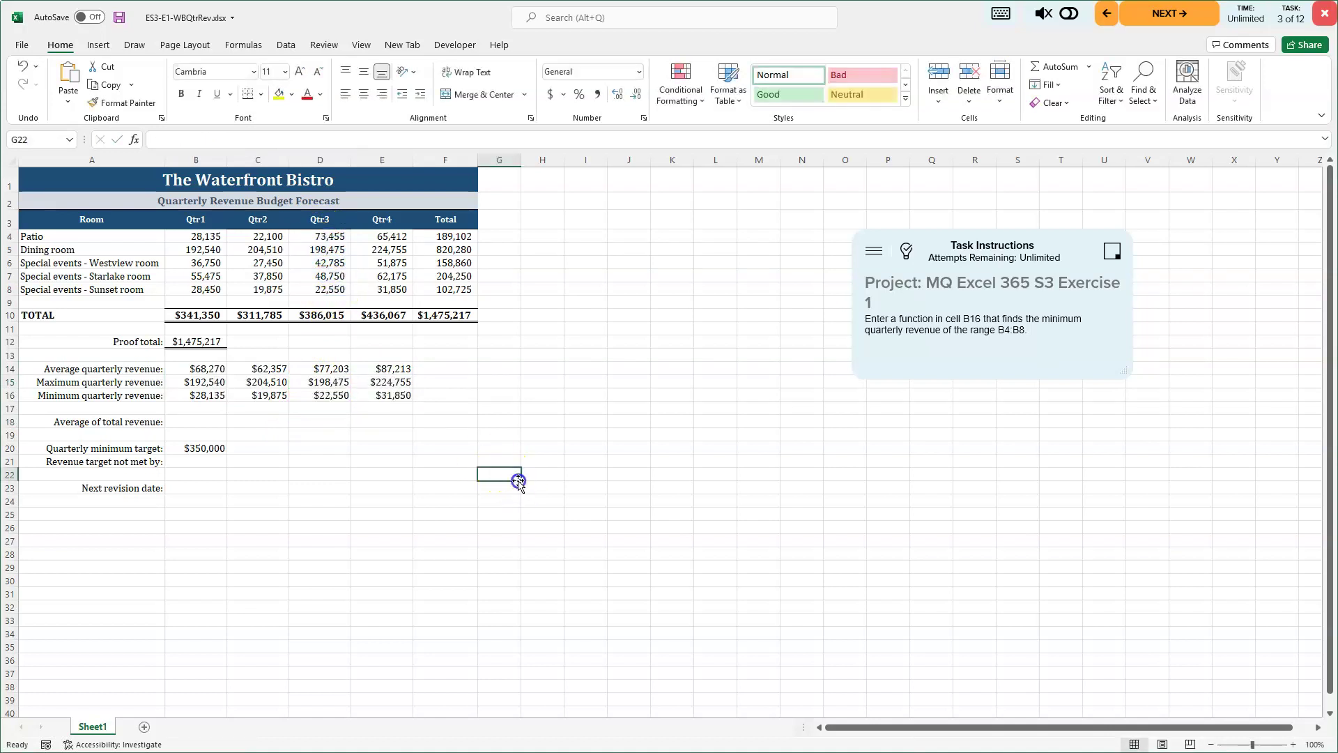
left_click(390, 394)
double_click(392, 394)
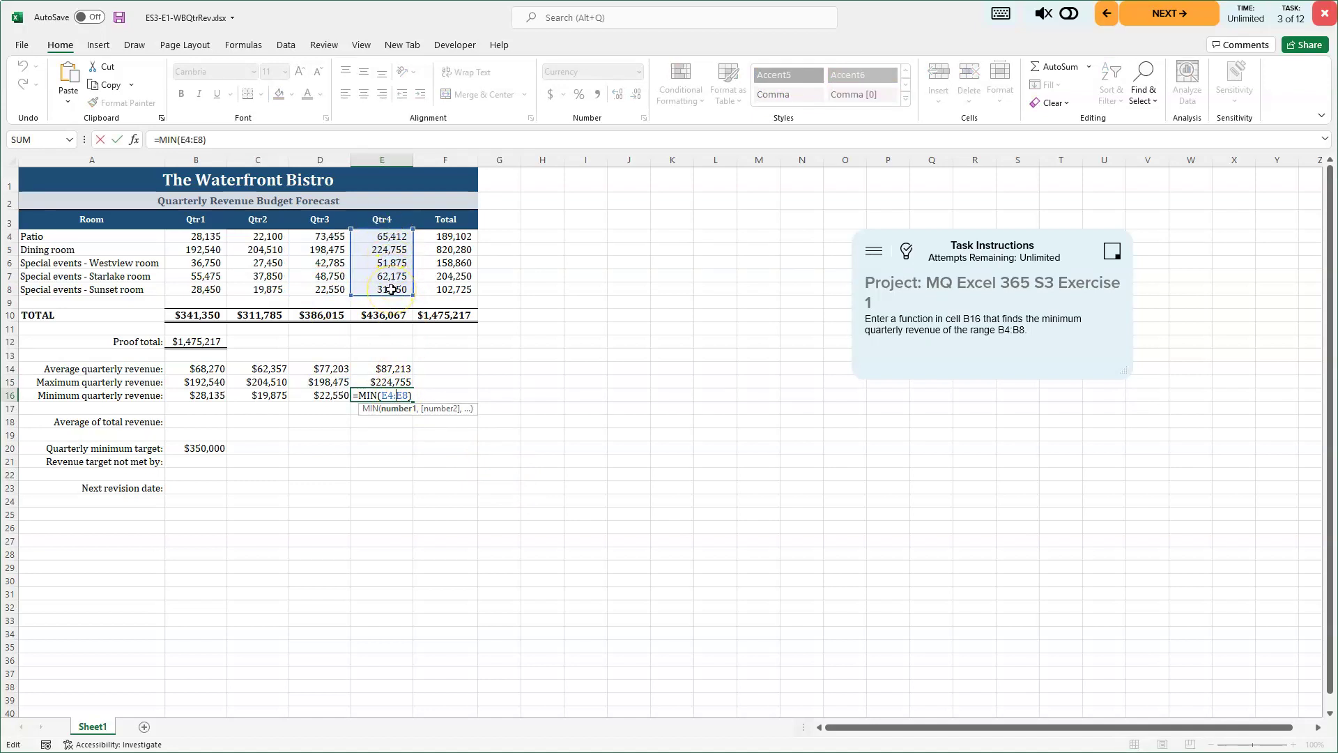
left_click(590, 382)
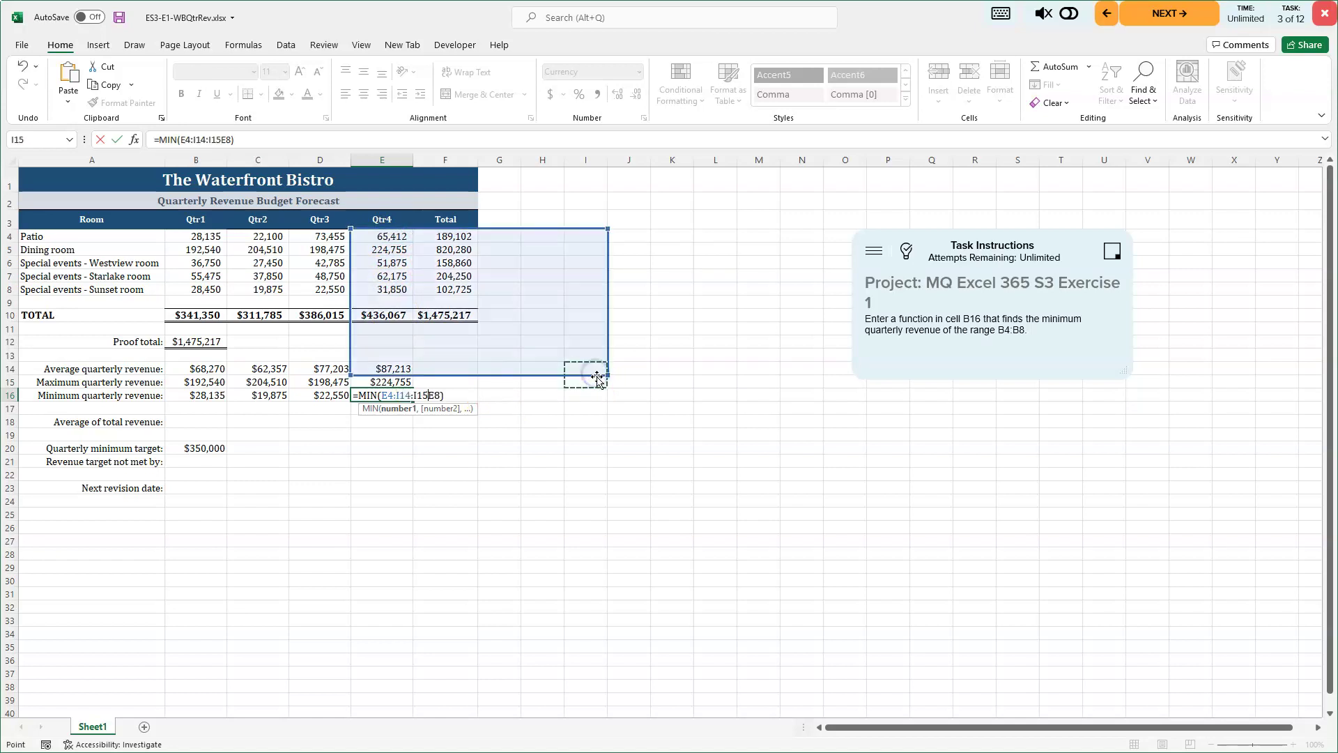
left_click(588, 433)
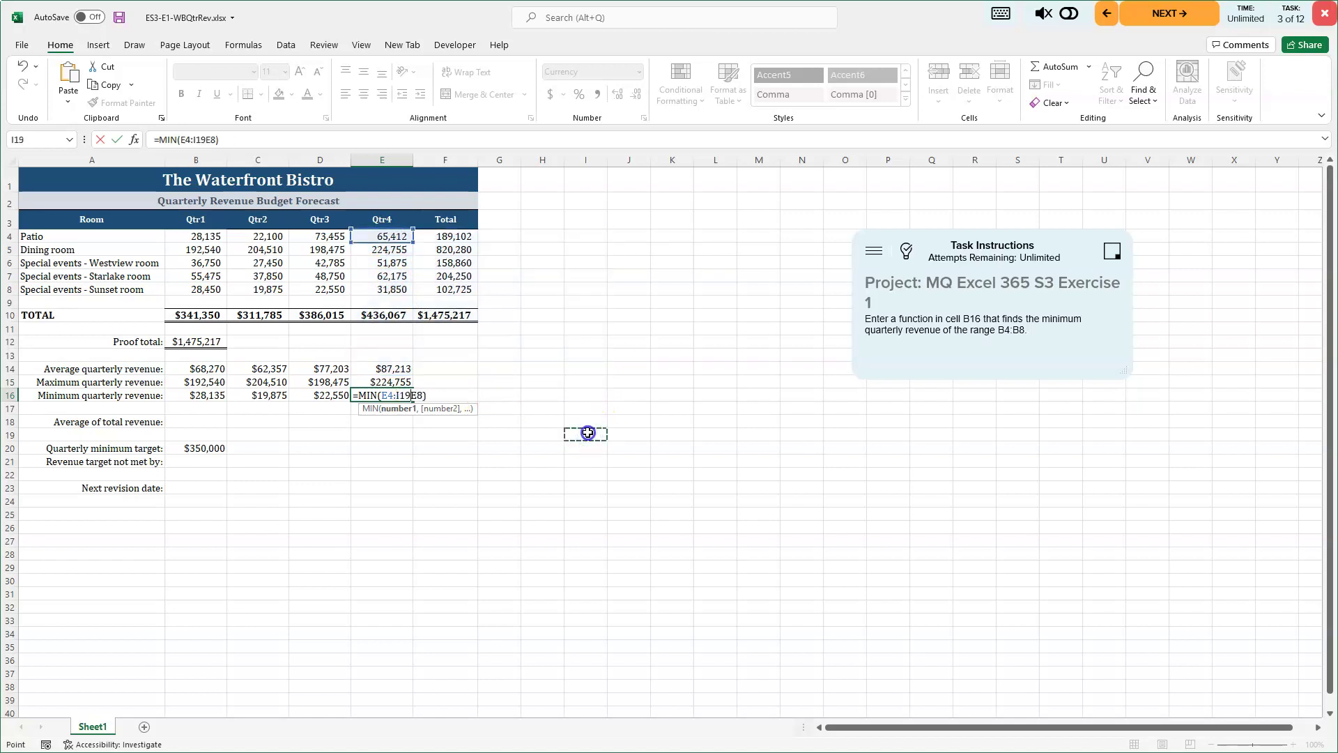
key("F2")
left_click(494, 381)
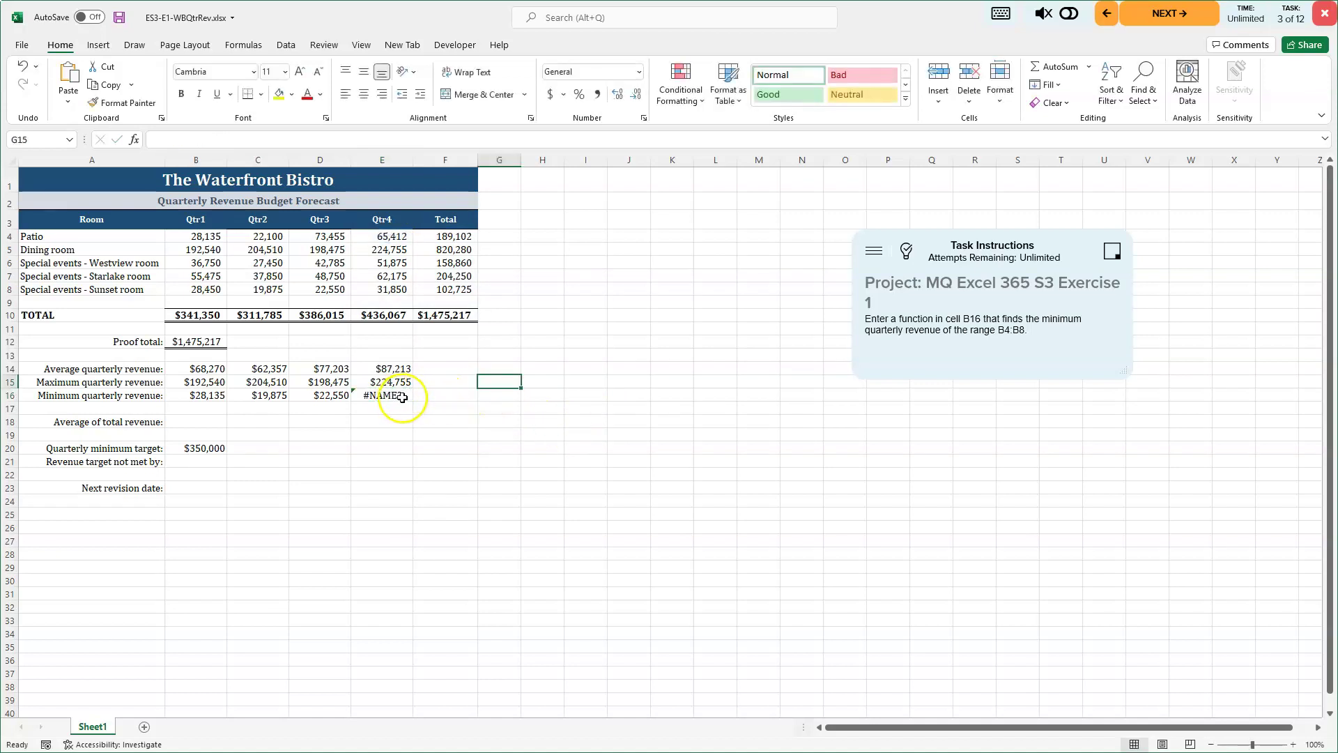
key("ctrl+z")
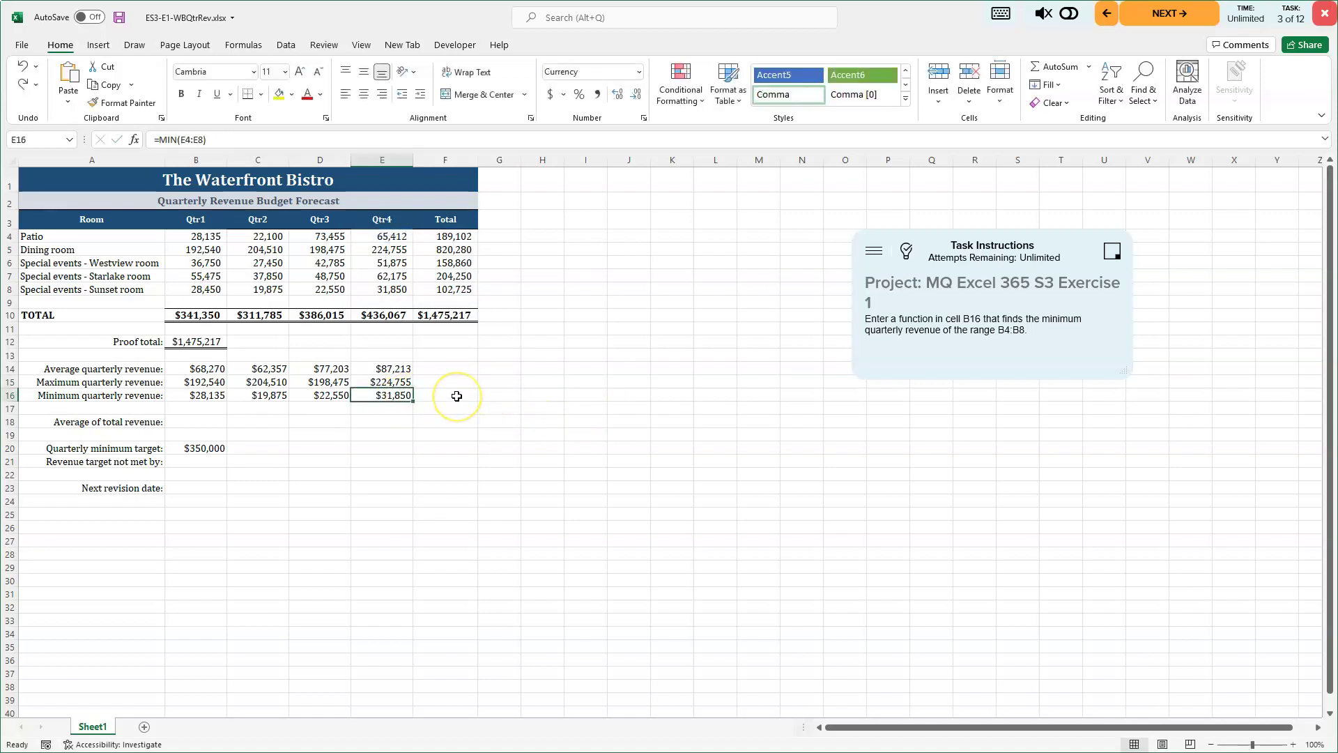
key("ctrl+z")
key("ctrl+z")
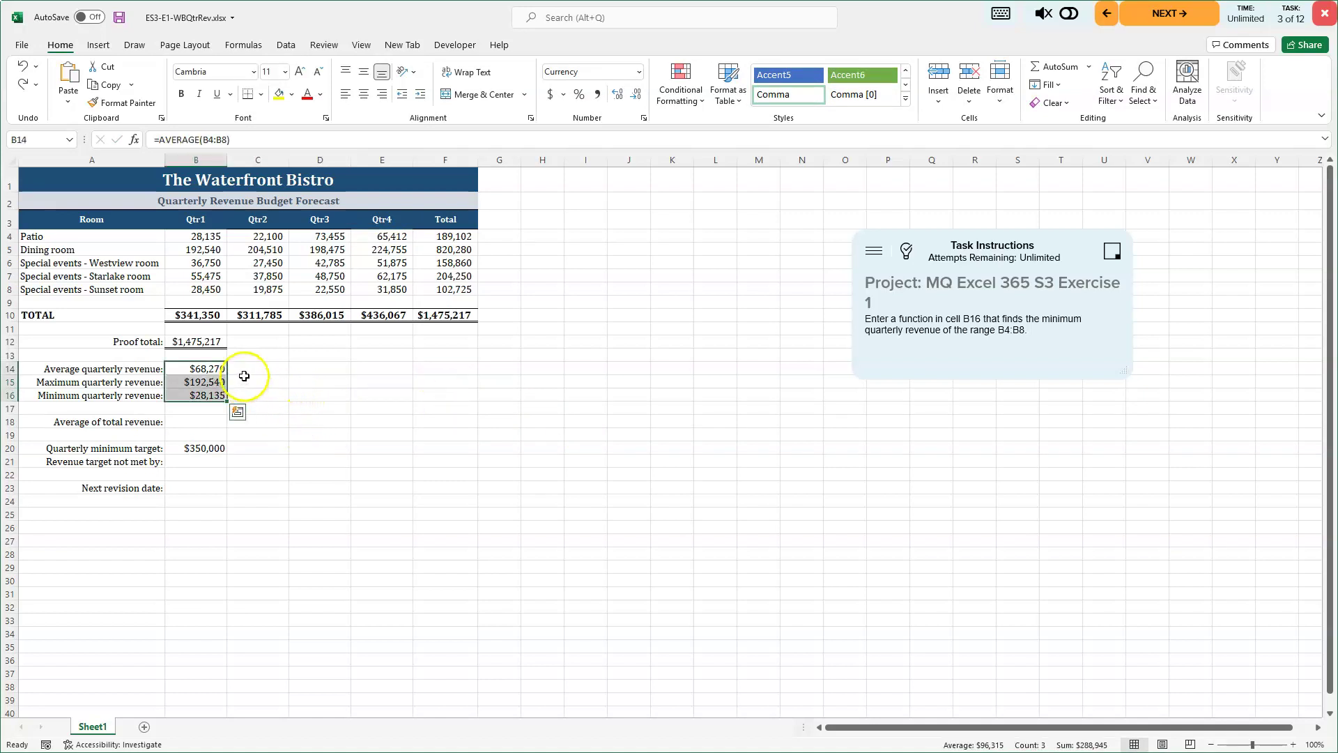
left_click(200, 421)
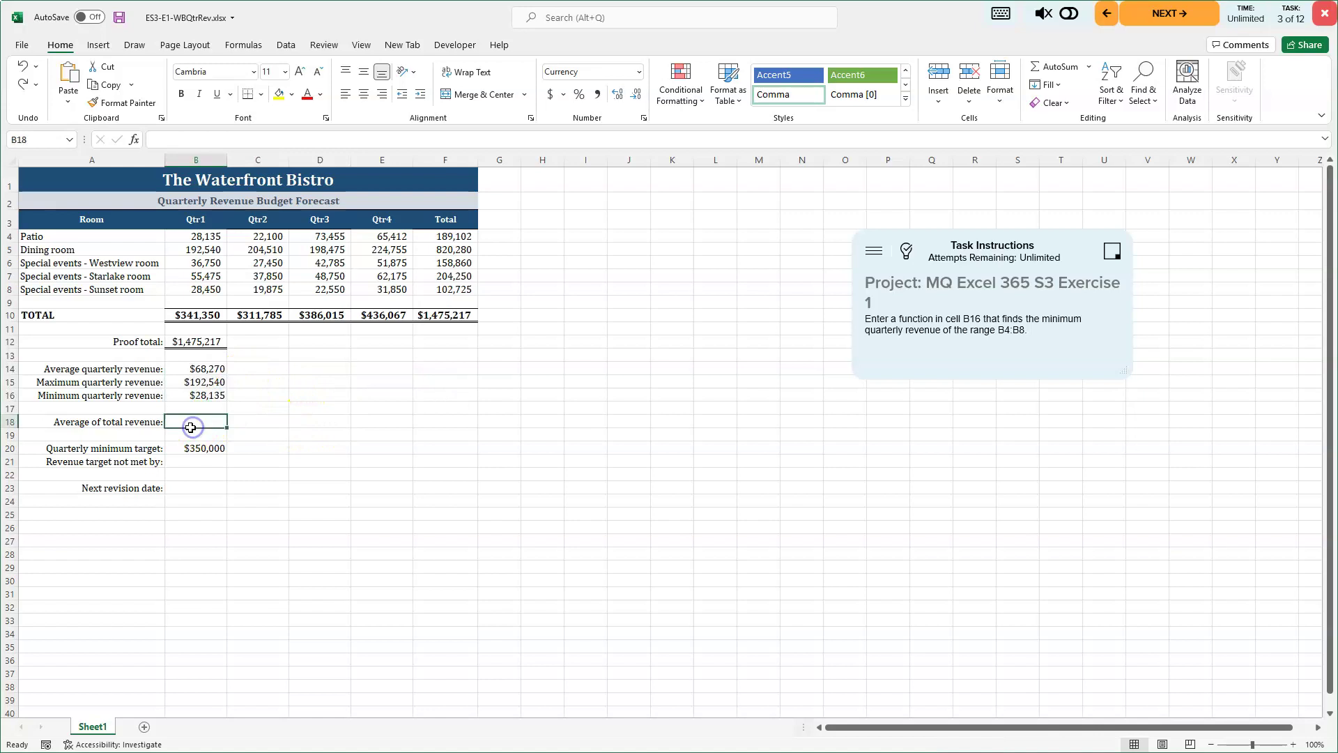
Save the workbook and move on to the range-naming task.
left_click(119, 18)
left_click(1169, 15)
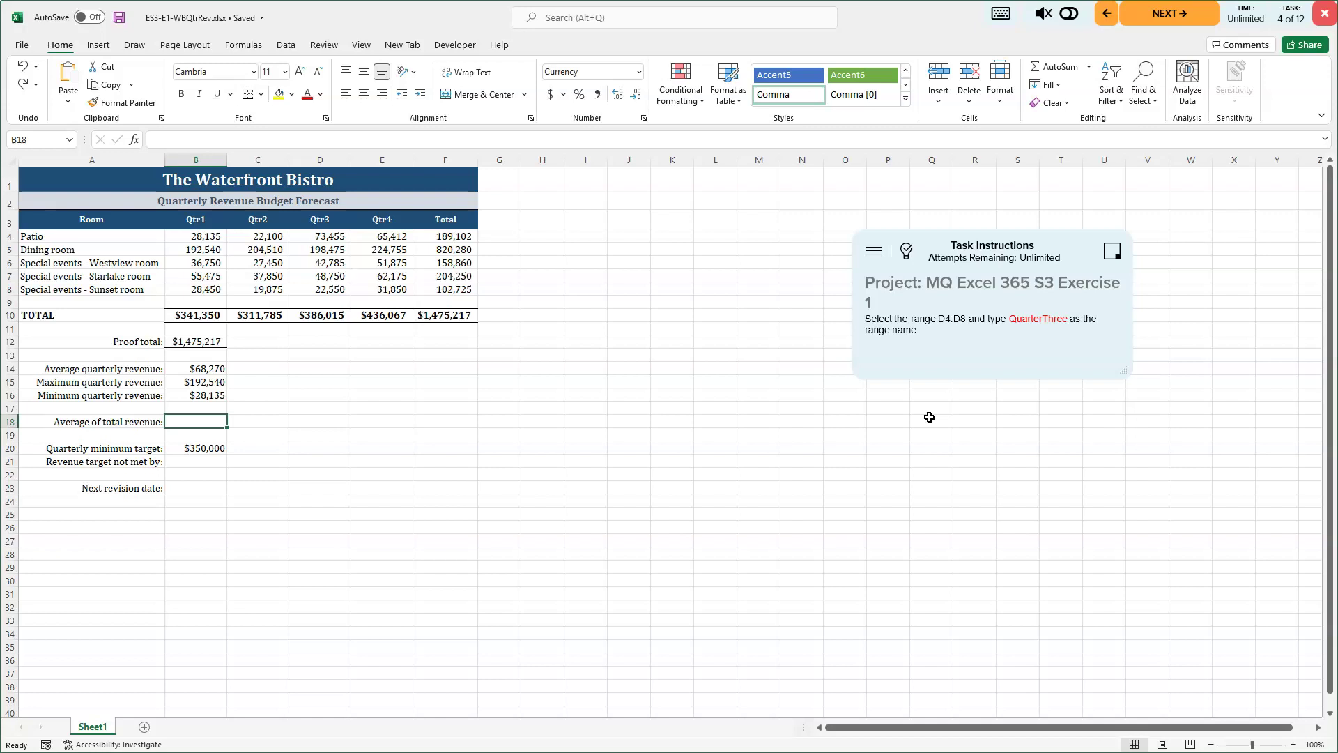
left_click(908, 414)
Name the Qtr3 values D4:D8 QuarterThree using the Name Box.
left_click(314, 234)
left_click_drag(312, 235, 307, 290)
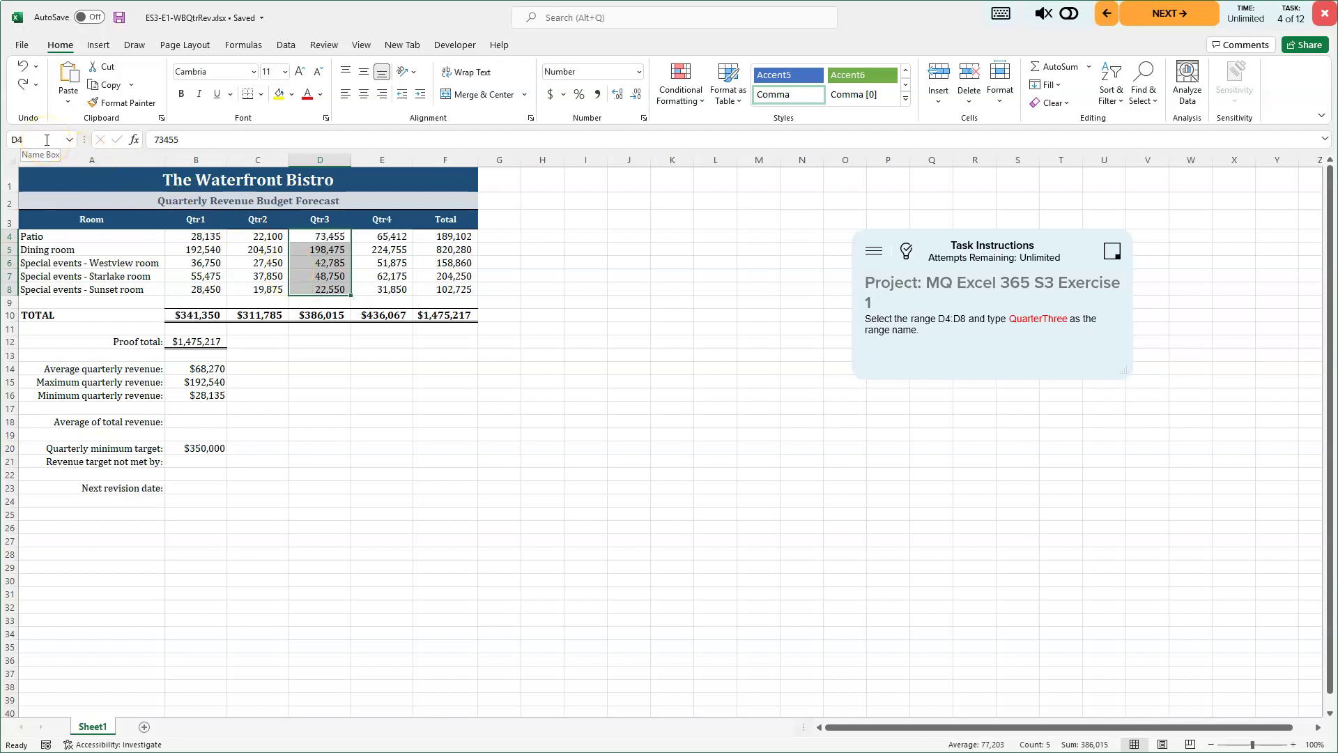
left_click(47, 140)
type("QuarterThree")
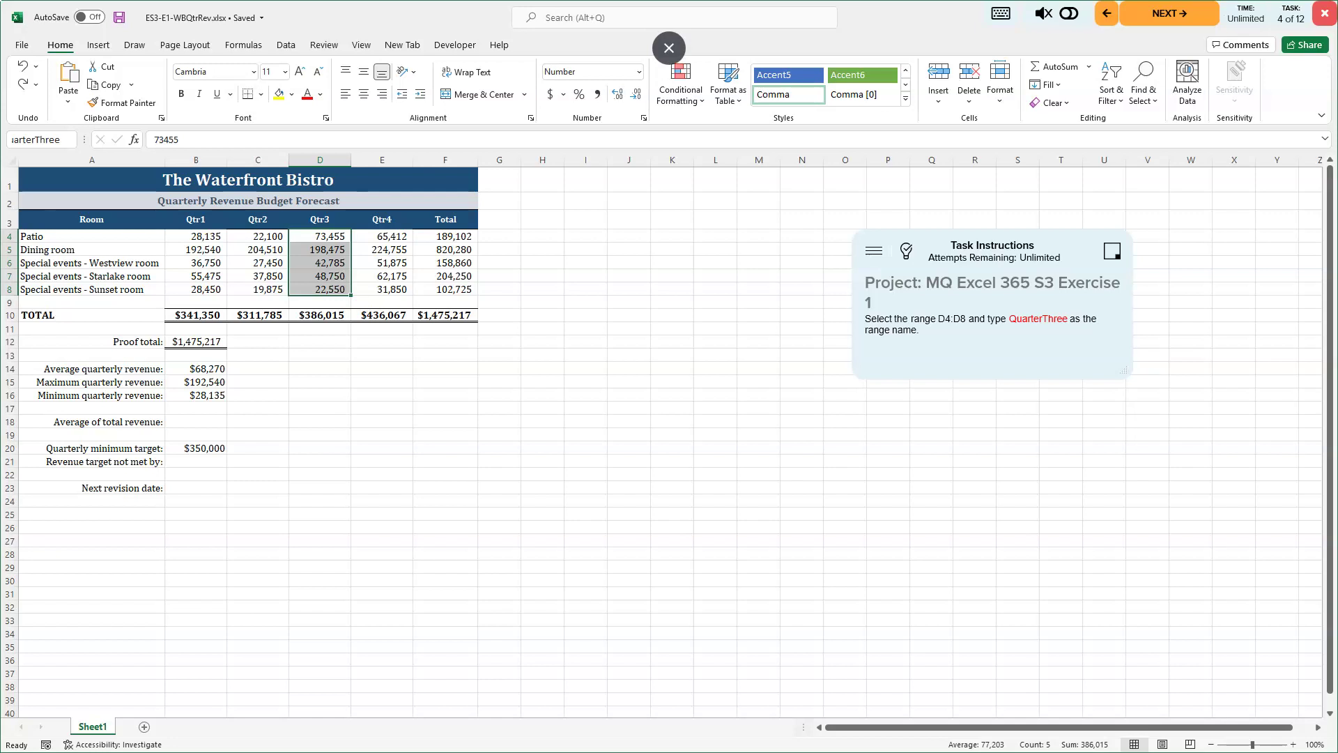
key("Return")
Reselect D4:D8 and reconfirm its QuarterThree name.
left_click(523, 353)
left_click(330, 264)
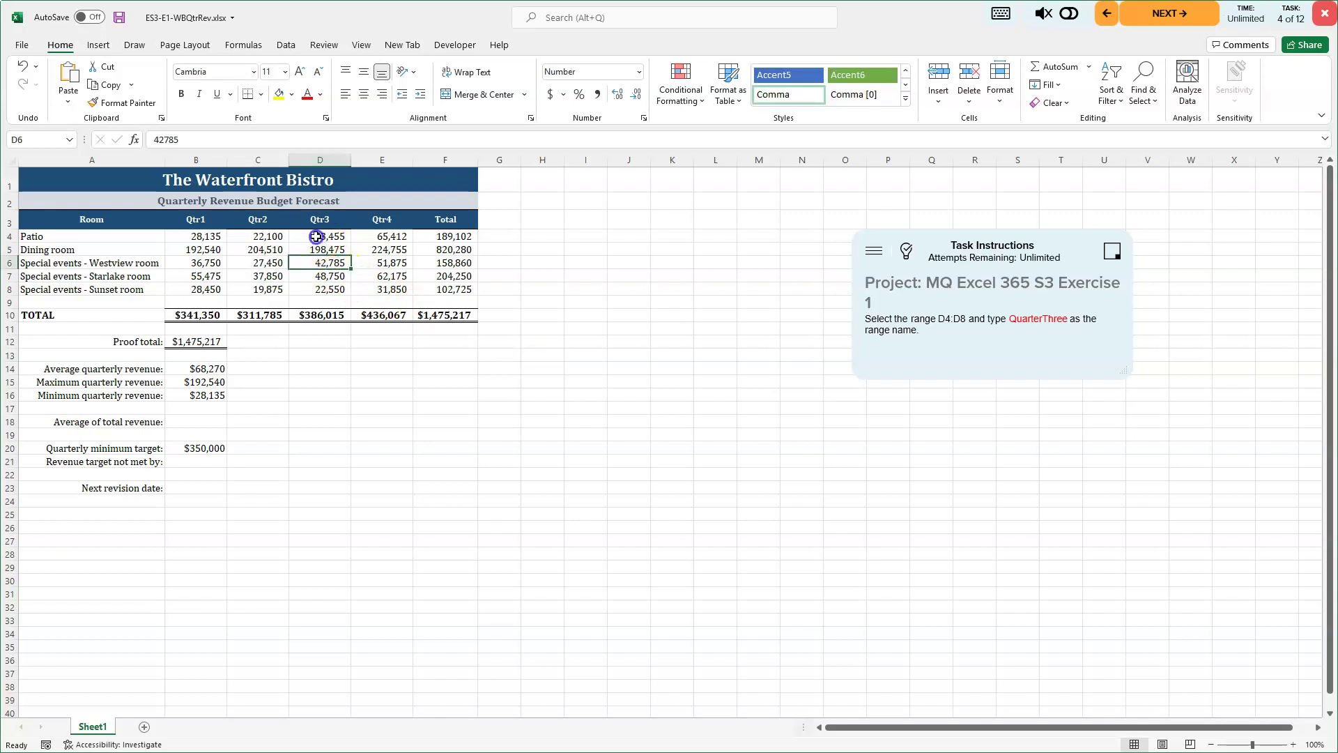
left_click_drag(325, 236, 310, 286)
left_click(70, 139)
type("QuarterThree")
key("Return")
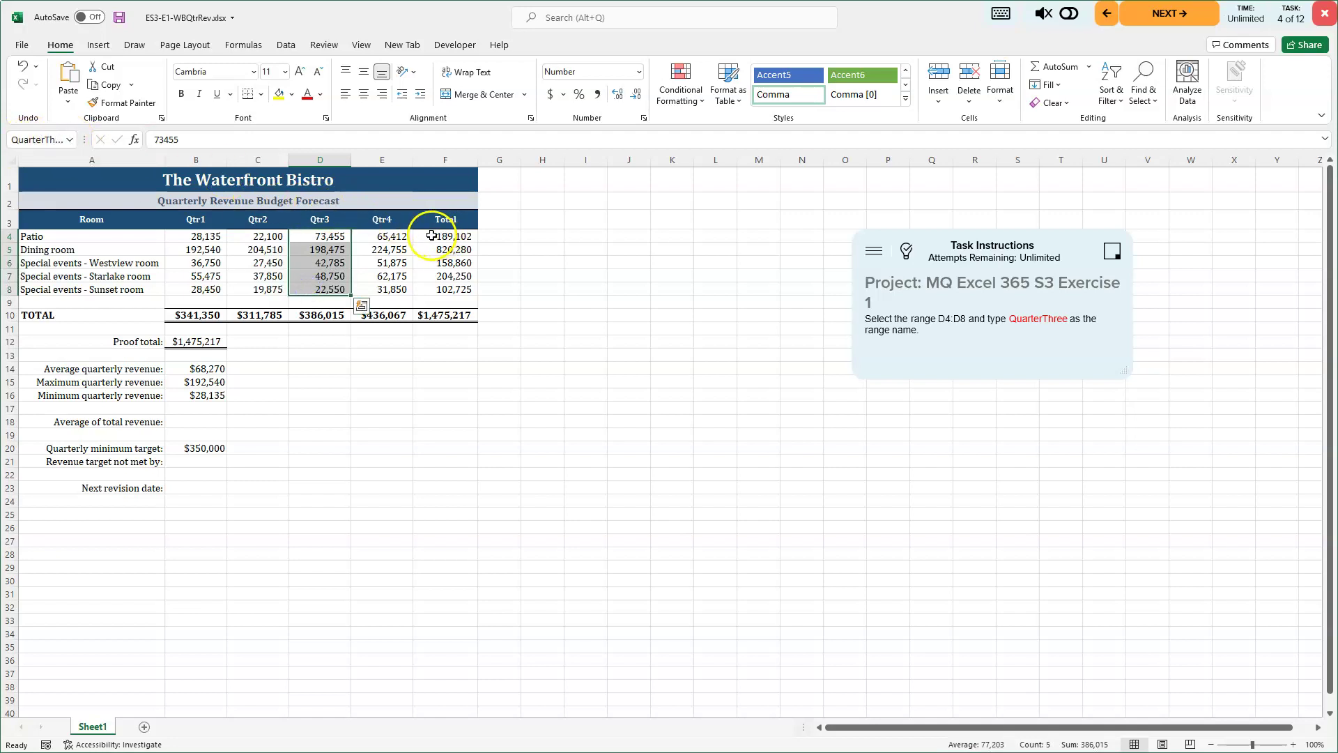
Check that F4:F8 carries the TotalRev name, then save the workbook.
left_click(432, 236)
left_click_drag(432, 237, 426, 290)
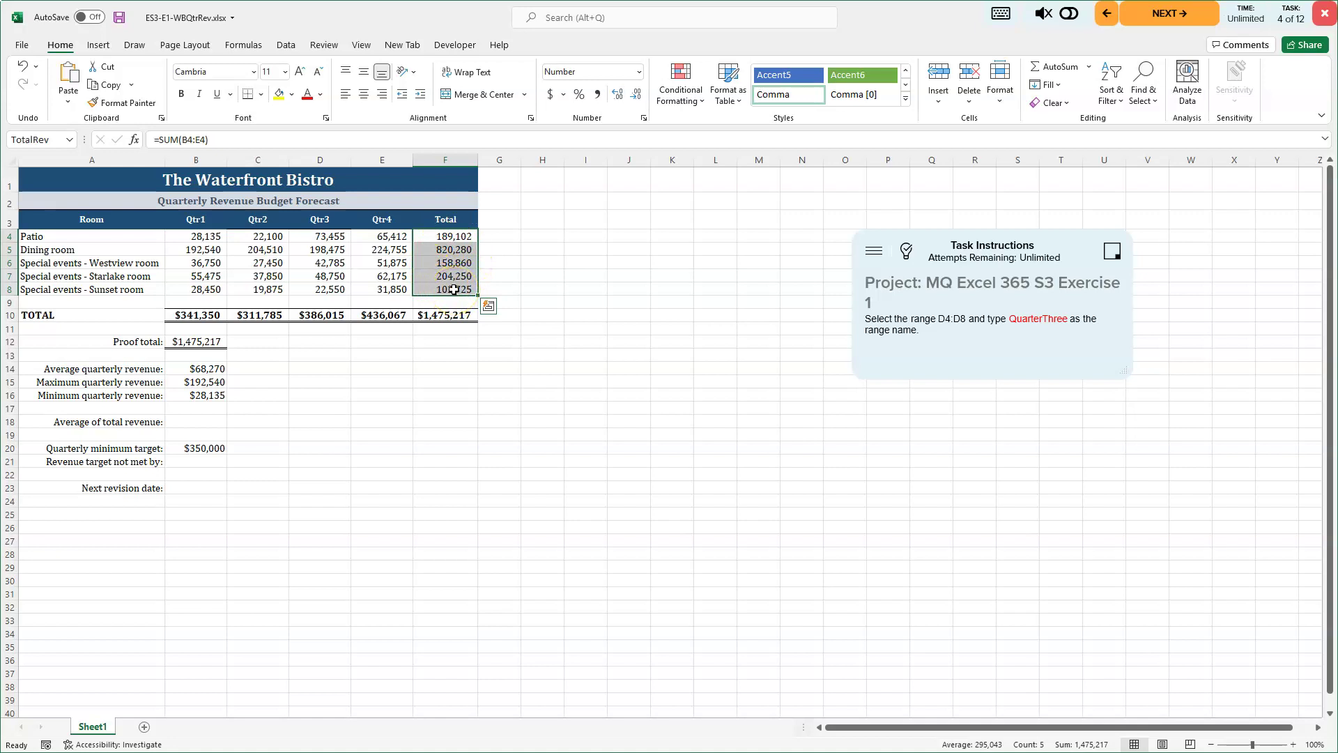
left_click(610, 393)
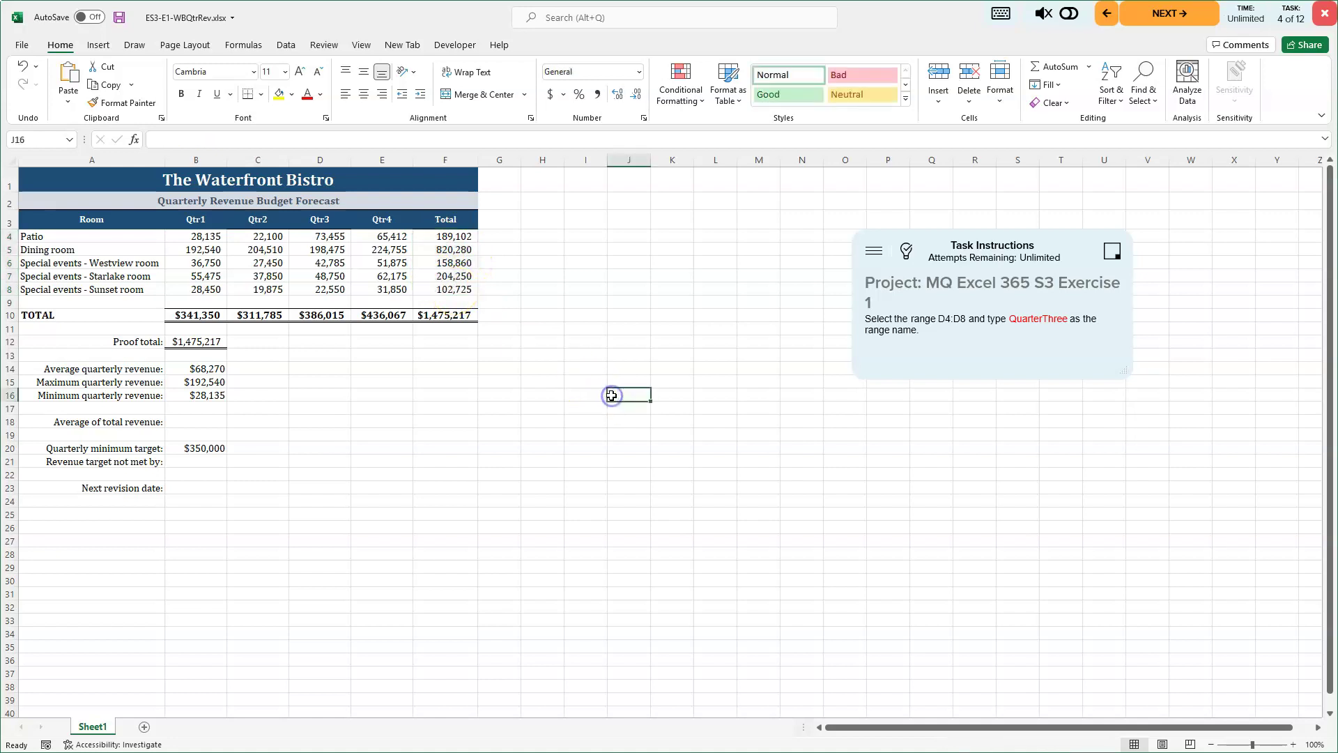
left_click(119, 17)
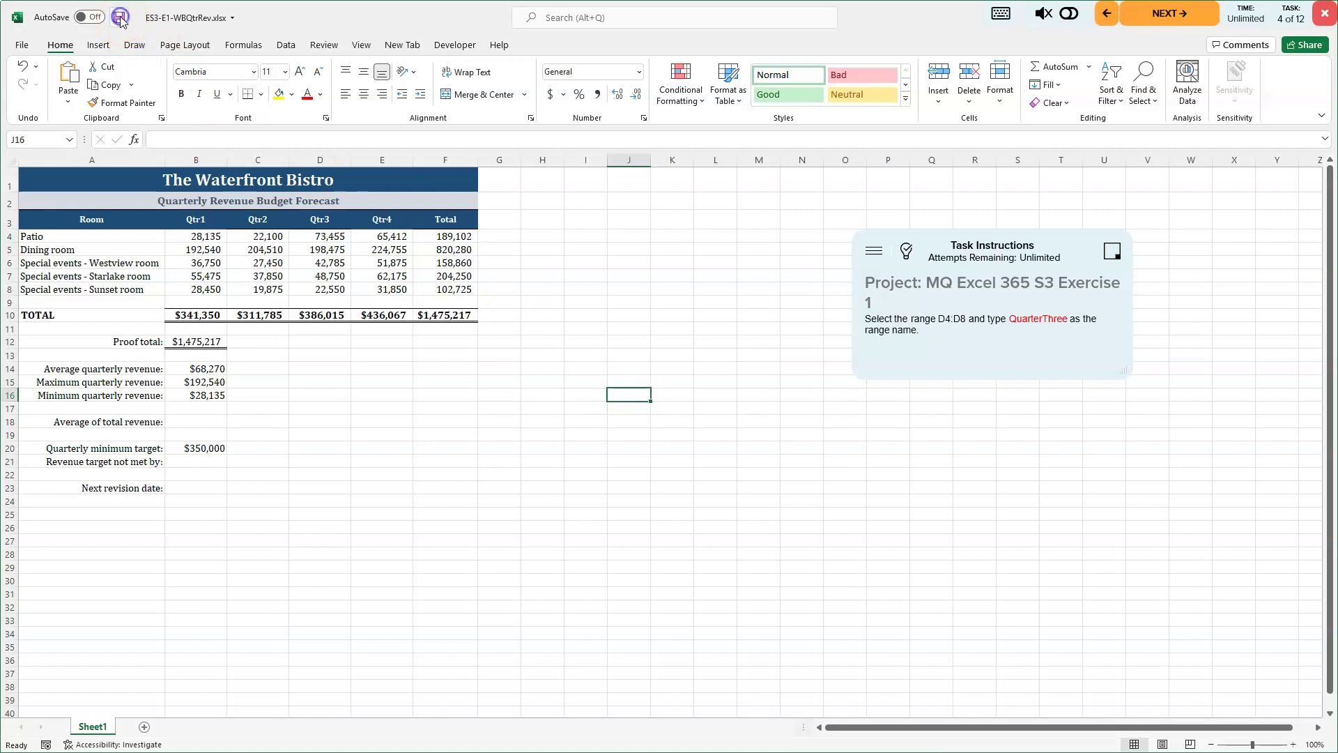
left_click(1172, 15)
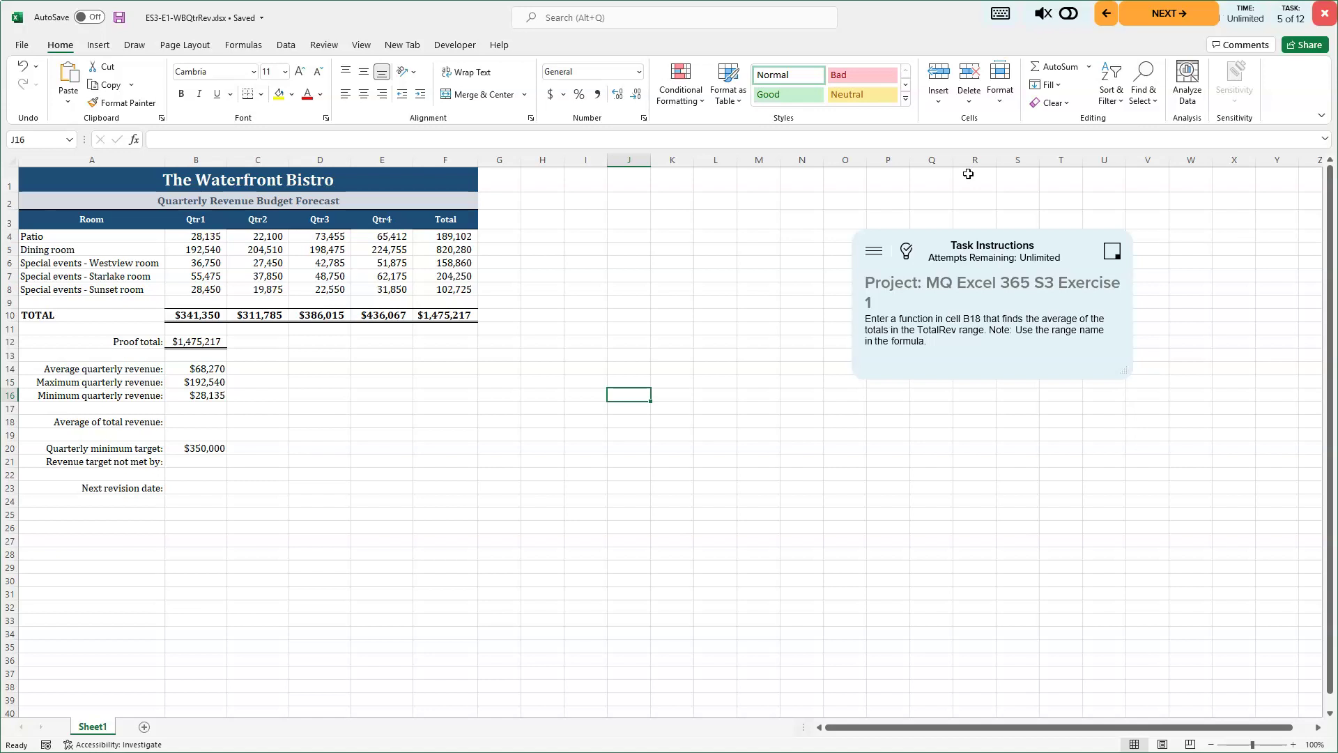
Enter =AVERAGE(TotalRev) in B18, showing $295,043, and save.
left_click(187, 461)
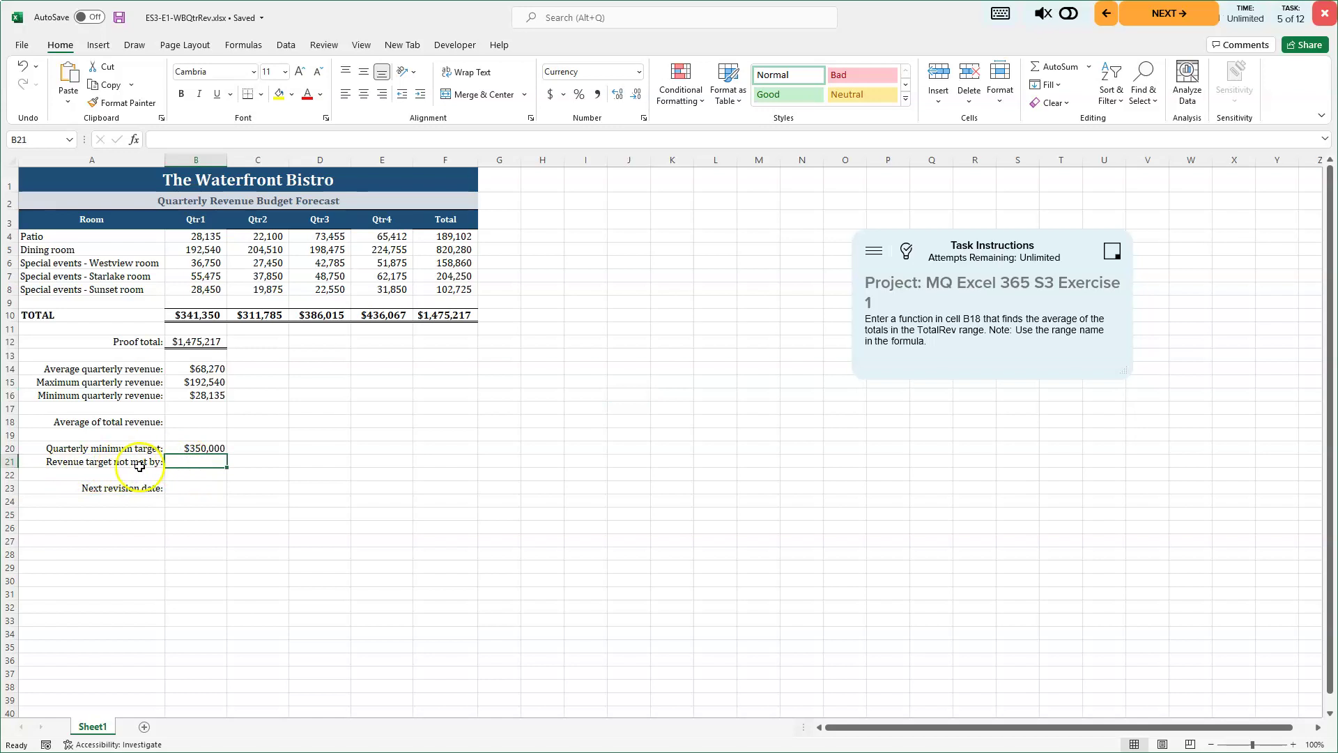
left_click(200, 419)
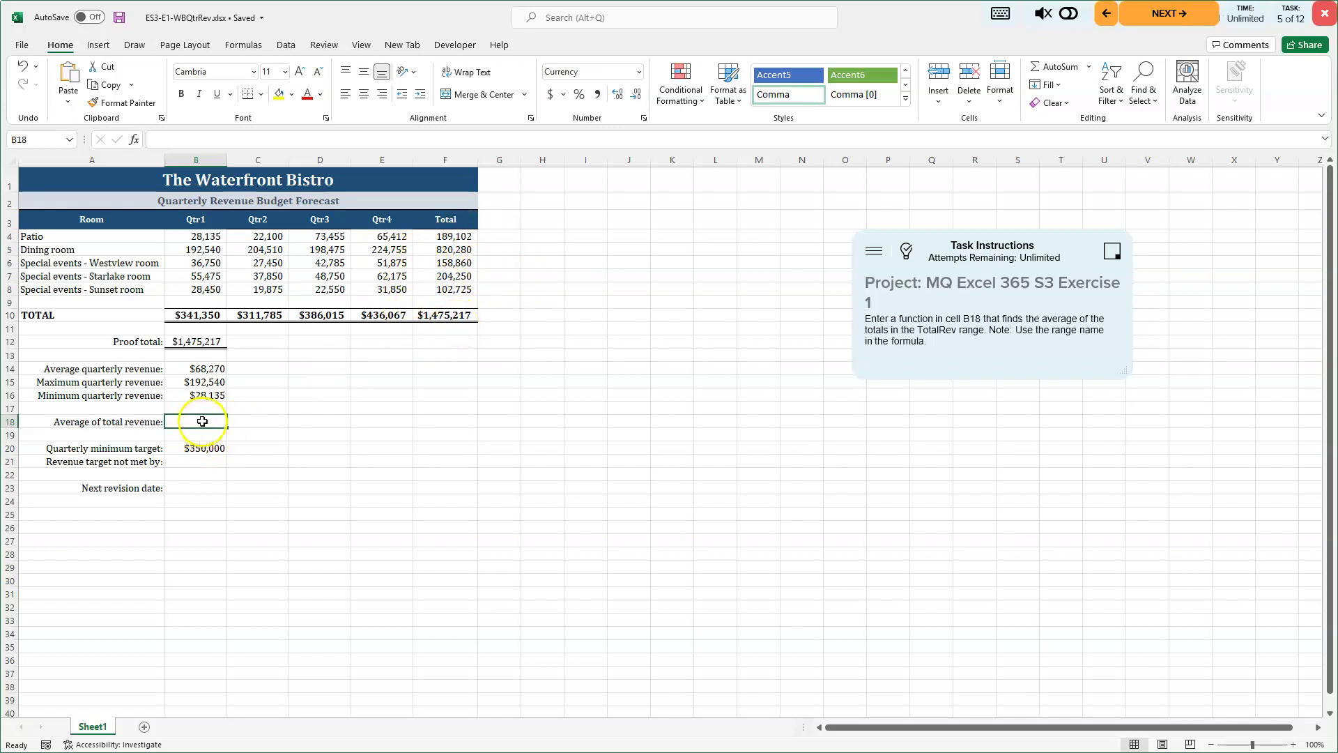
left_click(1089, 67)
left_click(1070, 106)
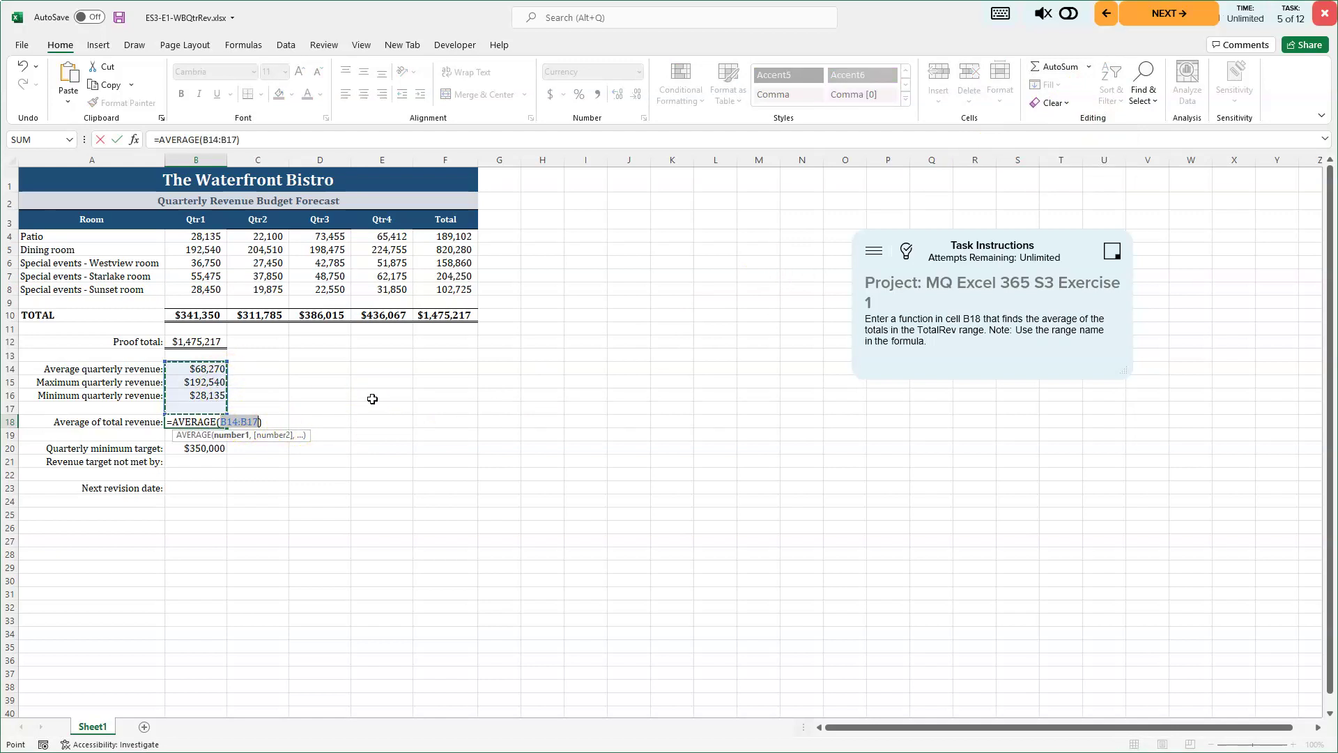
type("T")
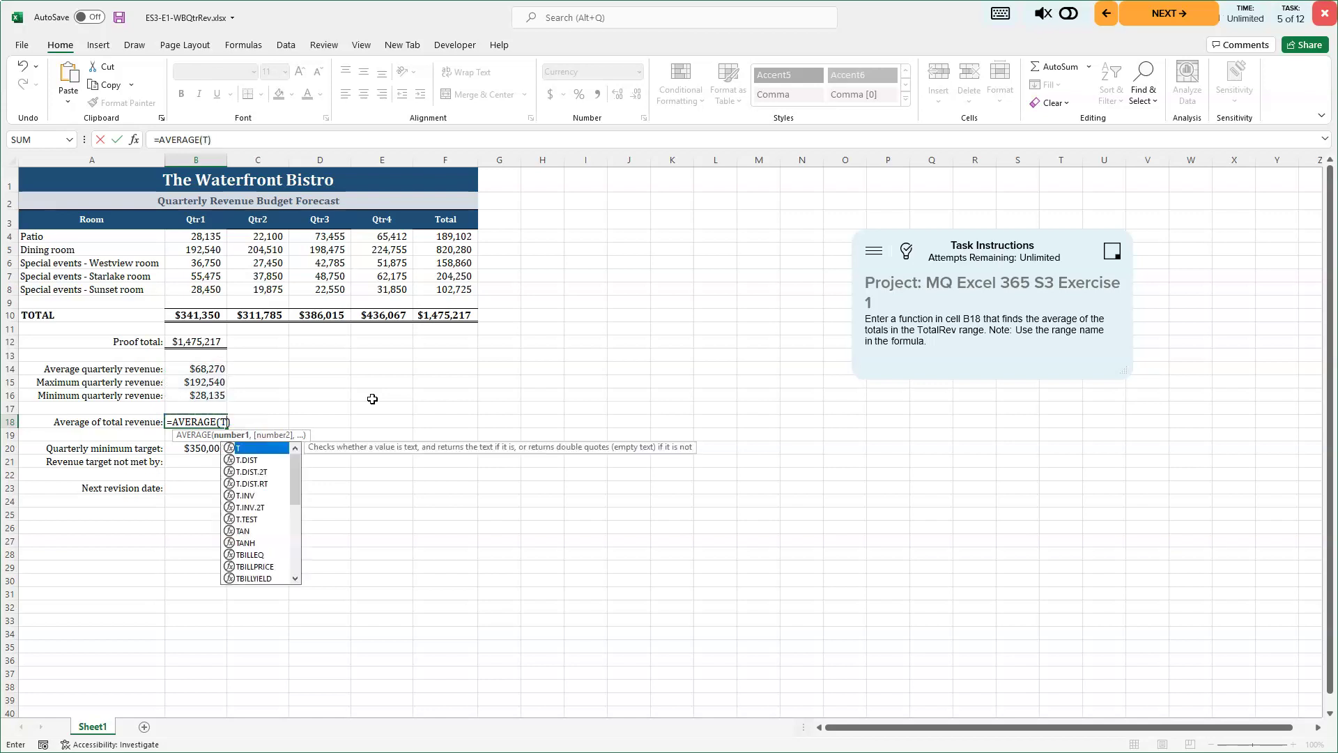
type("otal")
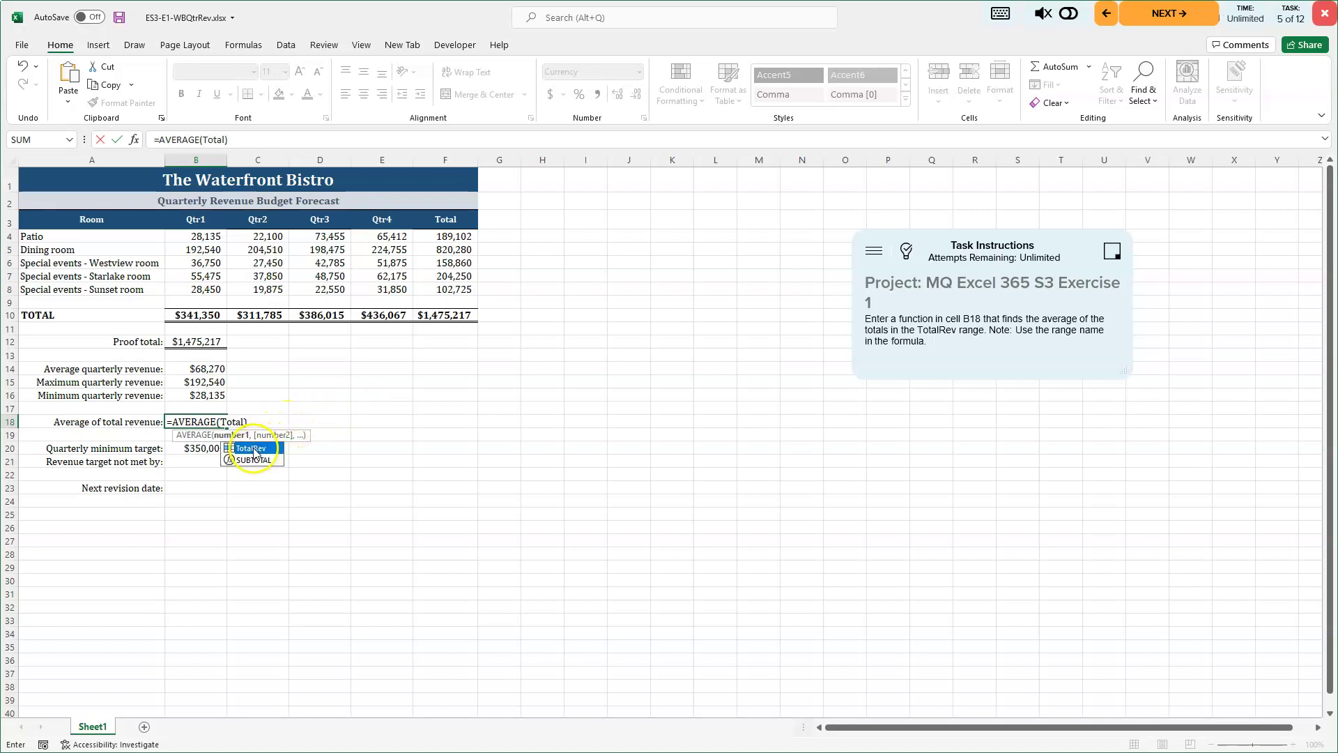
left_click(255, 453)
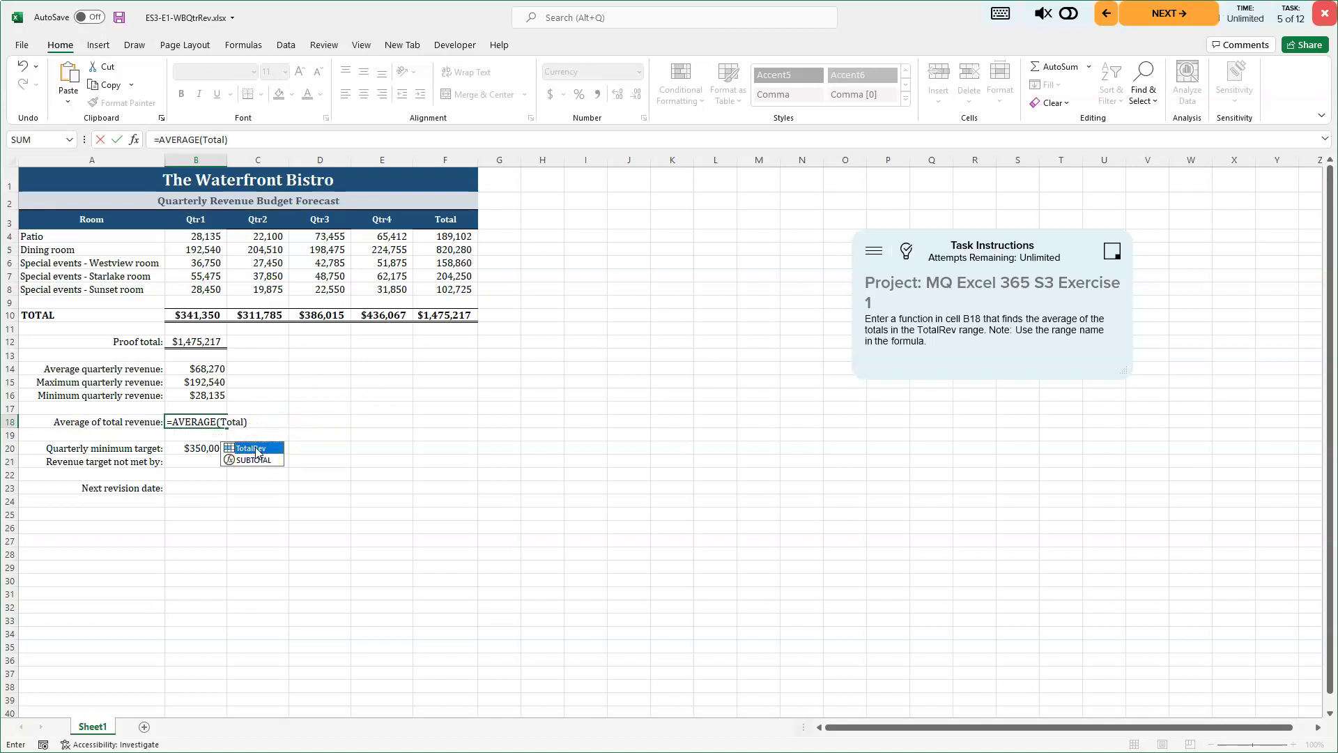
double_click(258, 448)
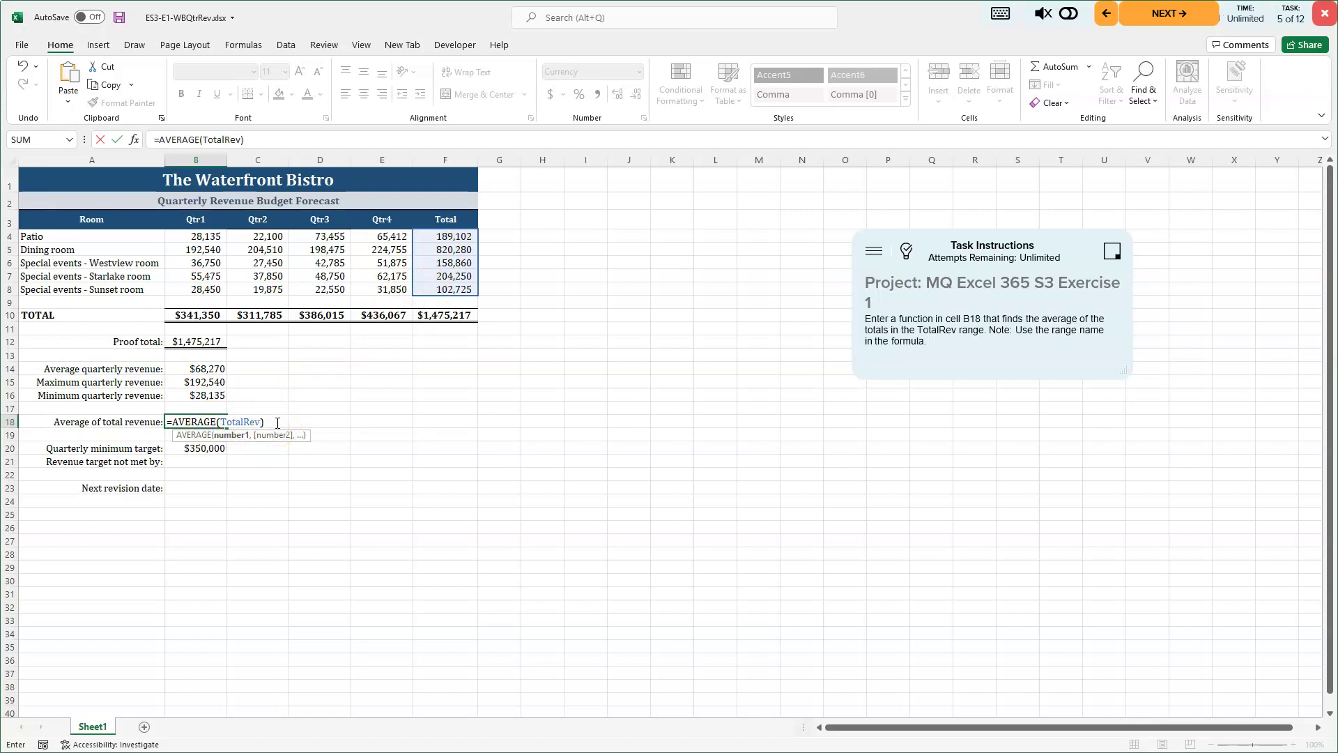
left_click(115, 142)
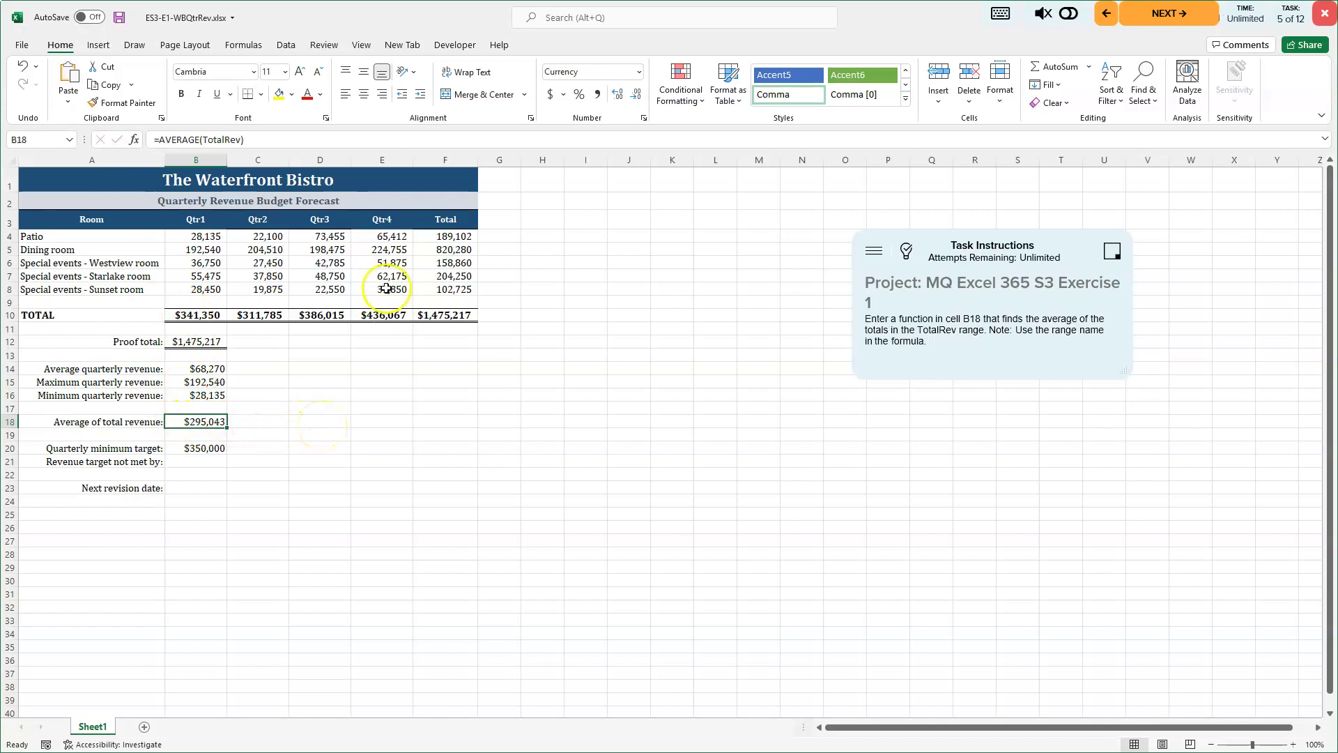
left_click(120, 20)
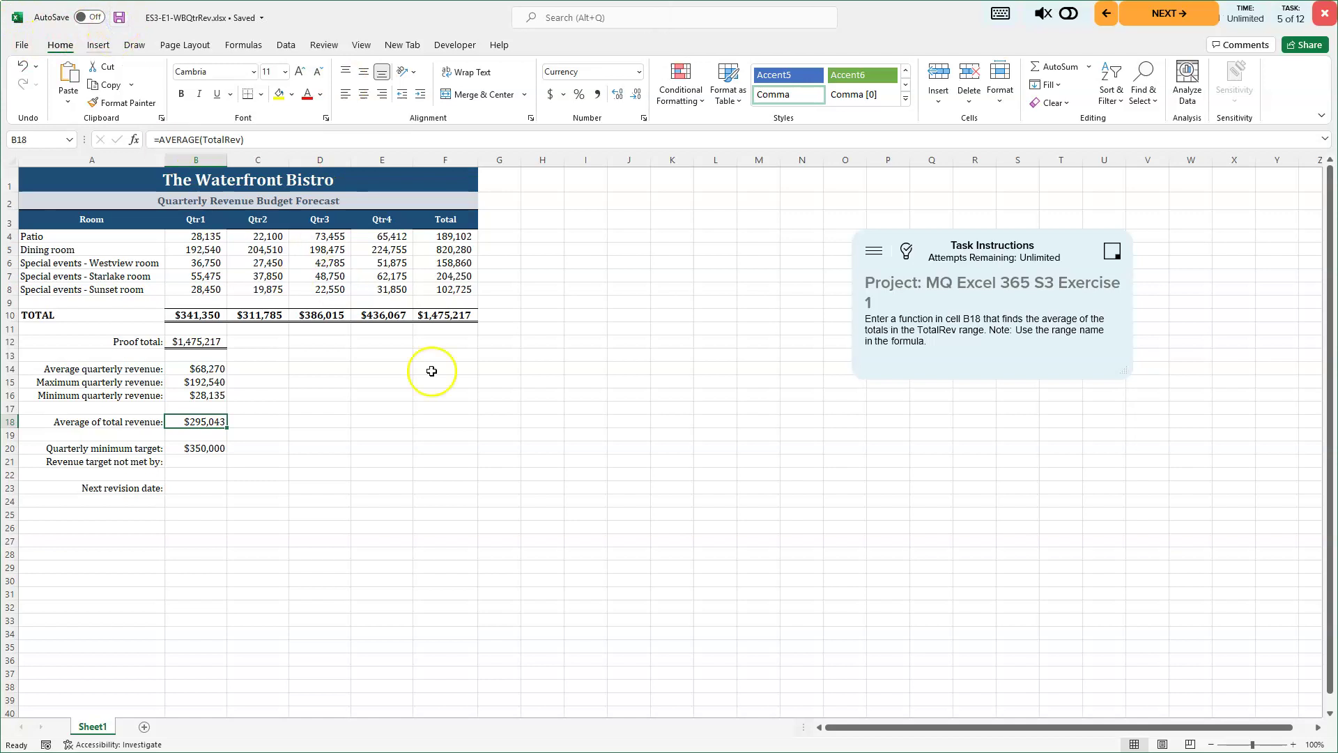
Name cell B20, the $350,000 target, MinTarget and save the workbook.
left_click(1180, 26)
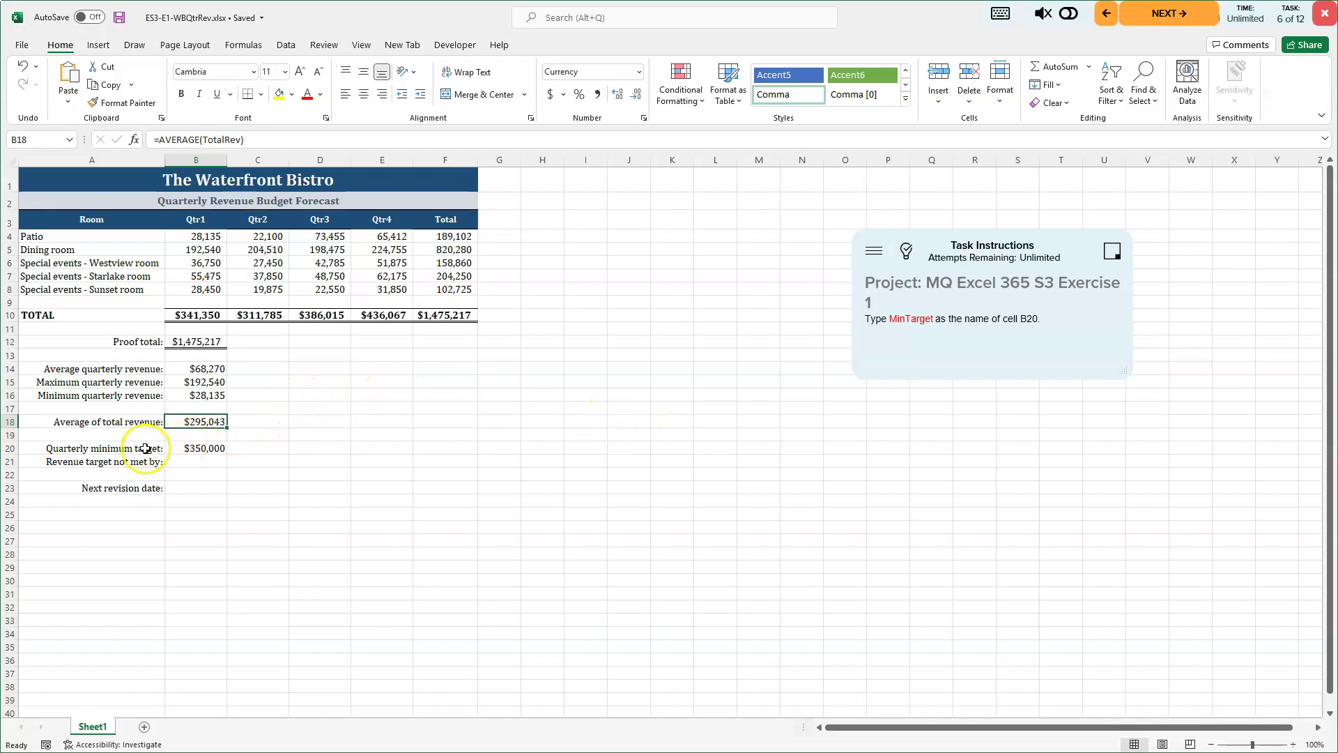
left_click(196, 449)
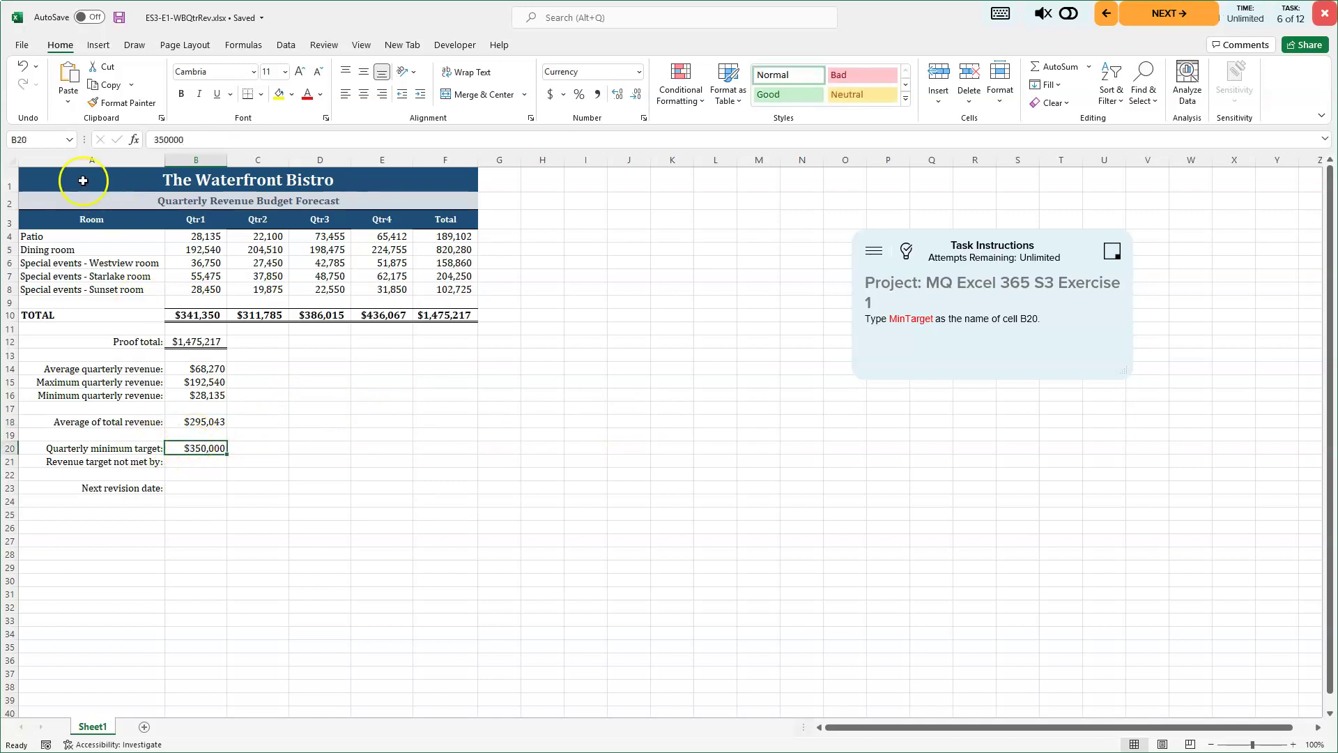
left_click(51, 137)
type("MinTarget")
key("Return")
left_click(120, 20)
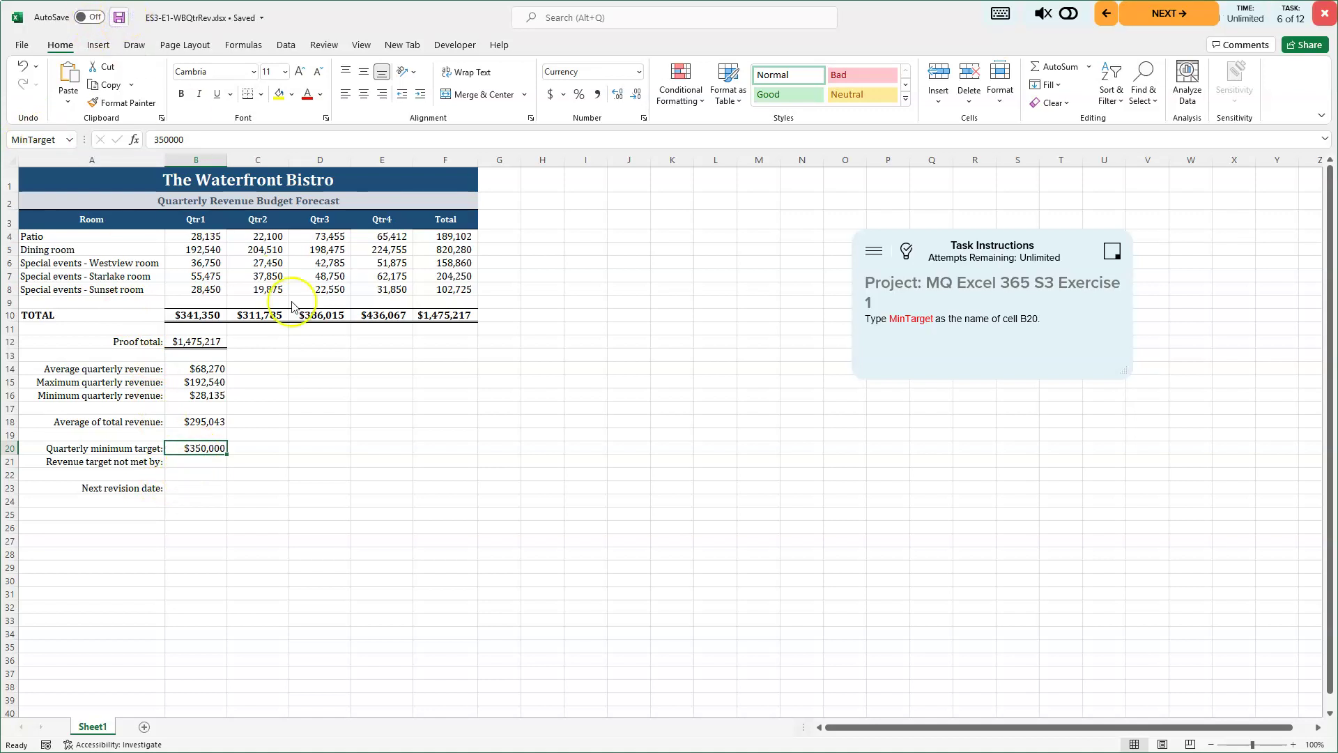
Reselect B20 to check its name, then select empty cell E20.
left_click(453, 432)
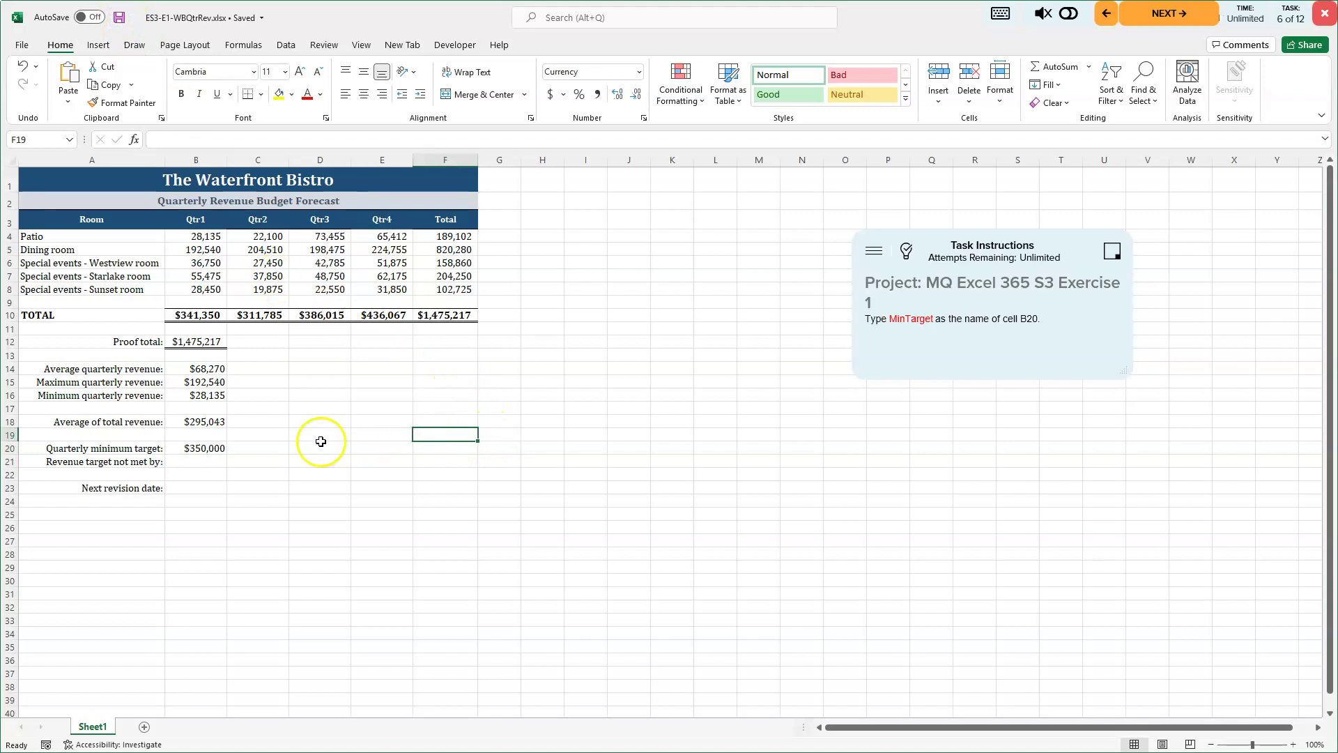
left_click(207, 448)
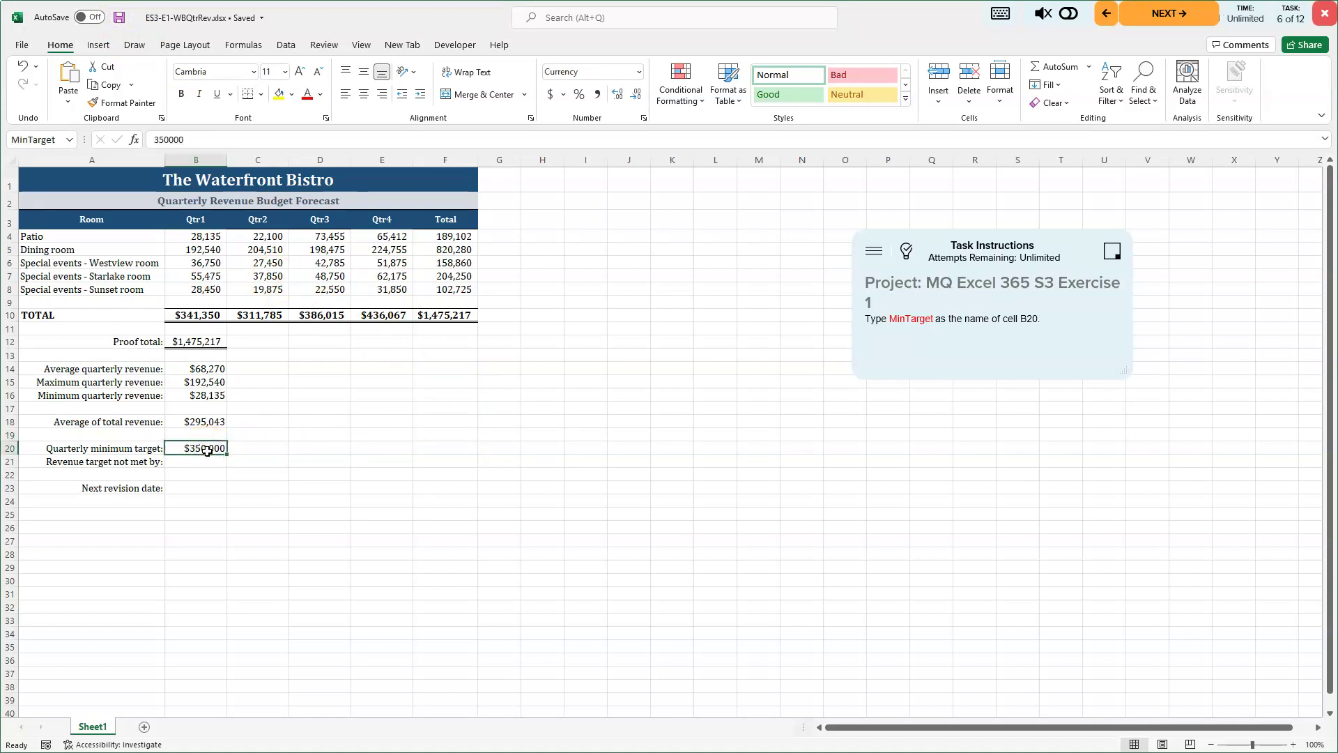
left_click(389, 448)
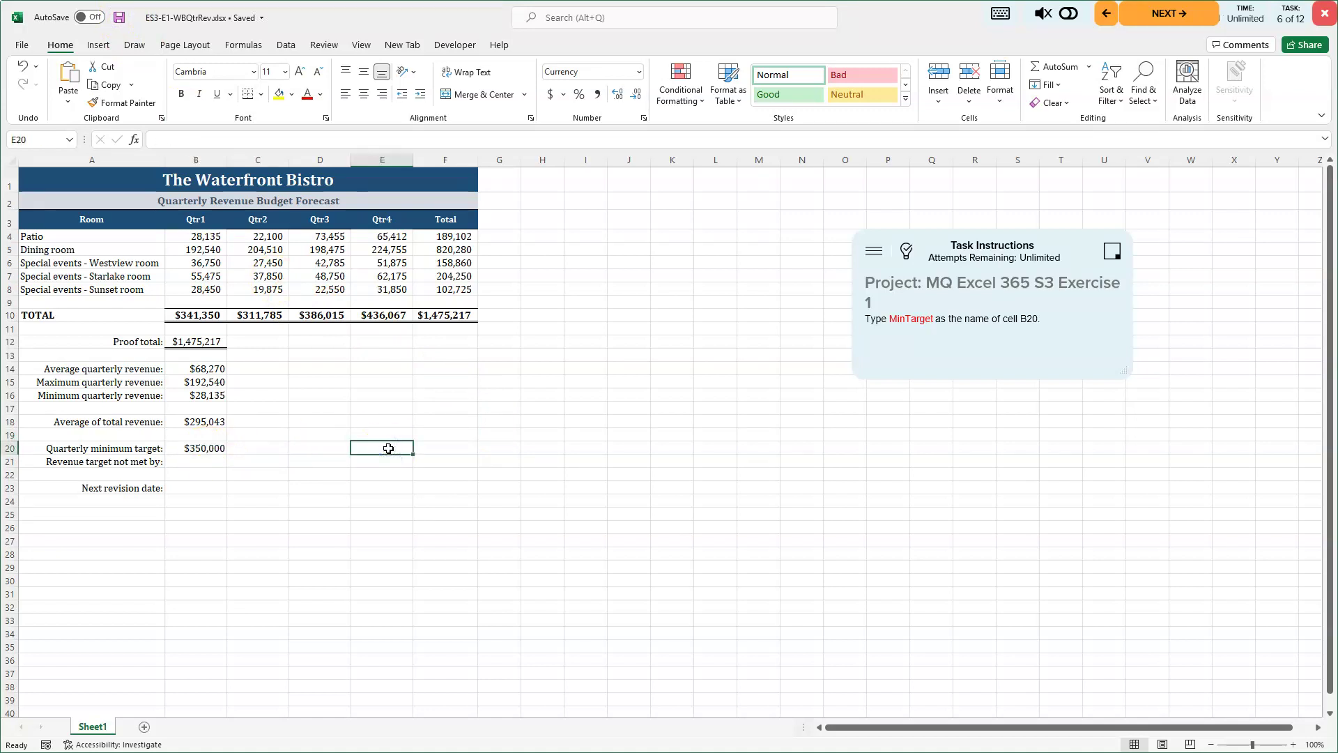
type("=")
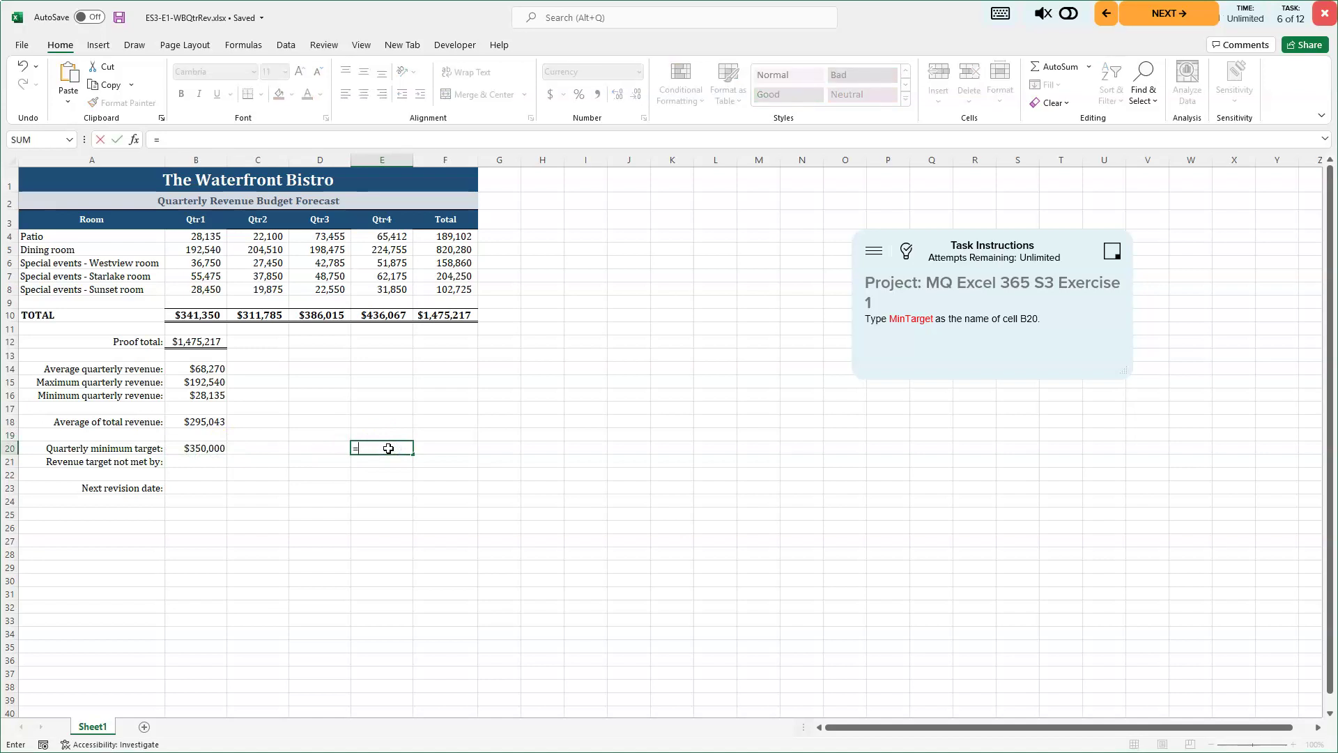
type("Min")
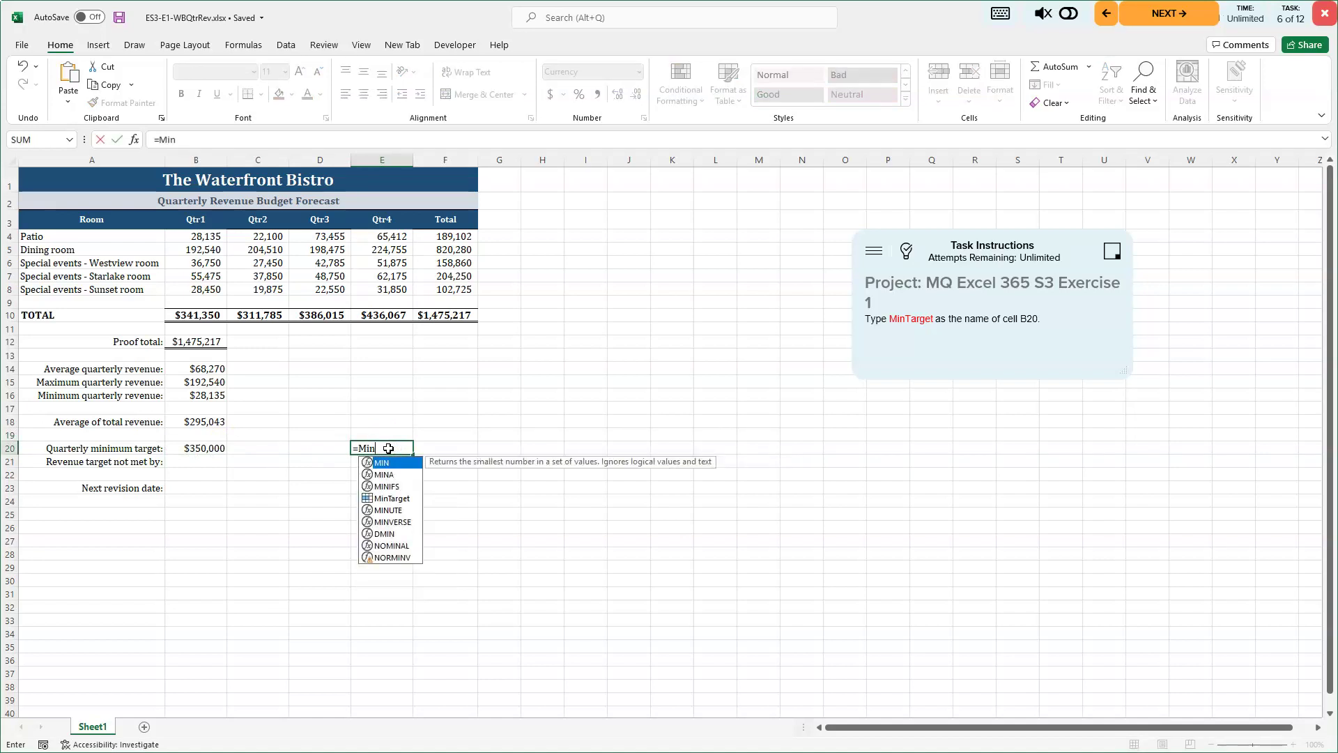
type("T")
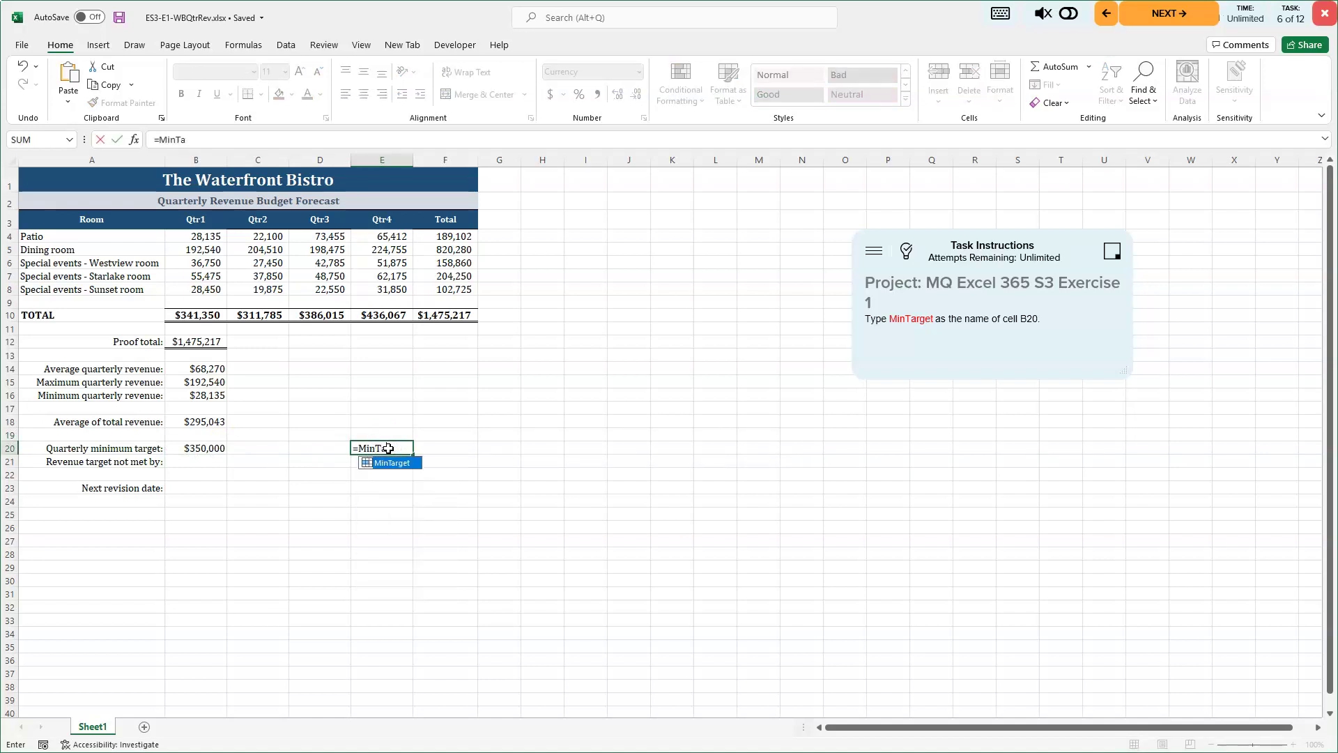
type("a")
key("Return")
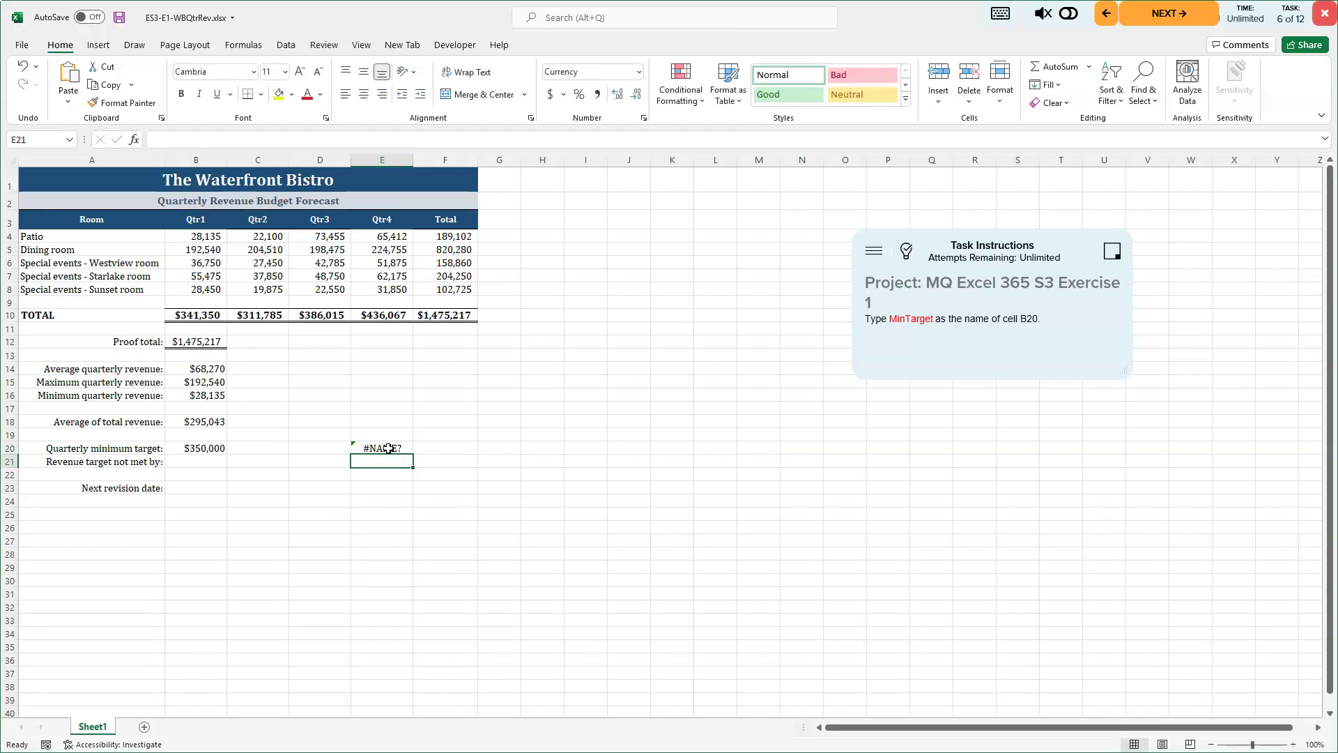
left_click(387, 448)
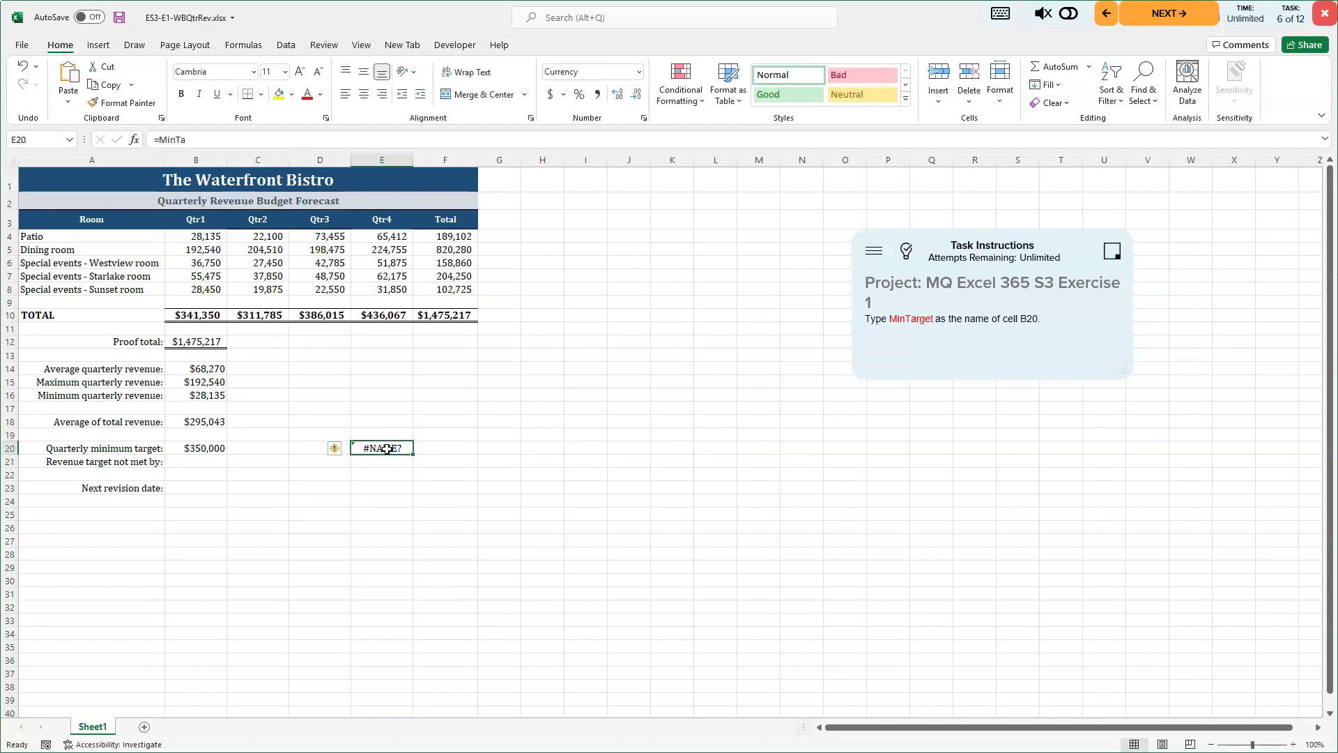
key("Delete")
type("=MinTarget")
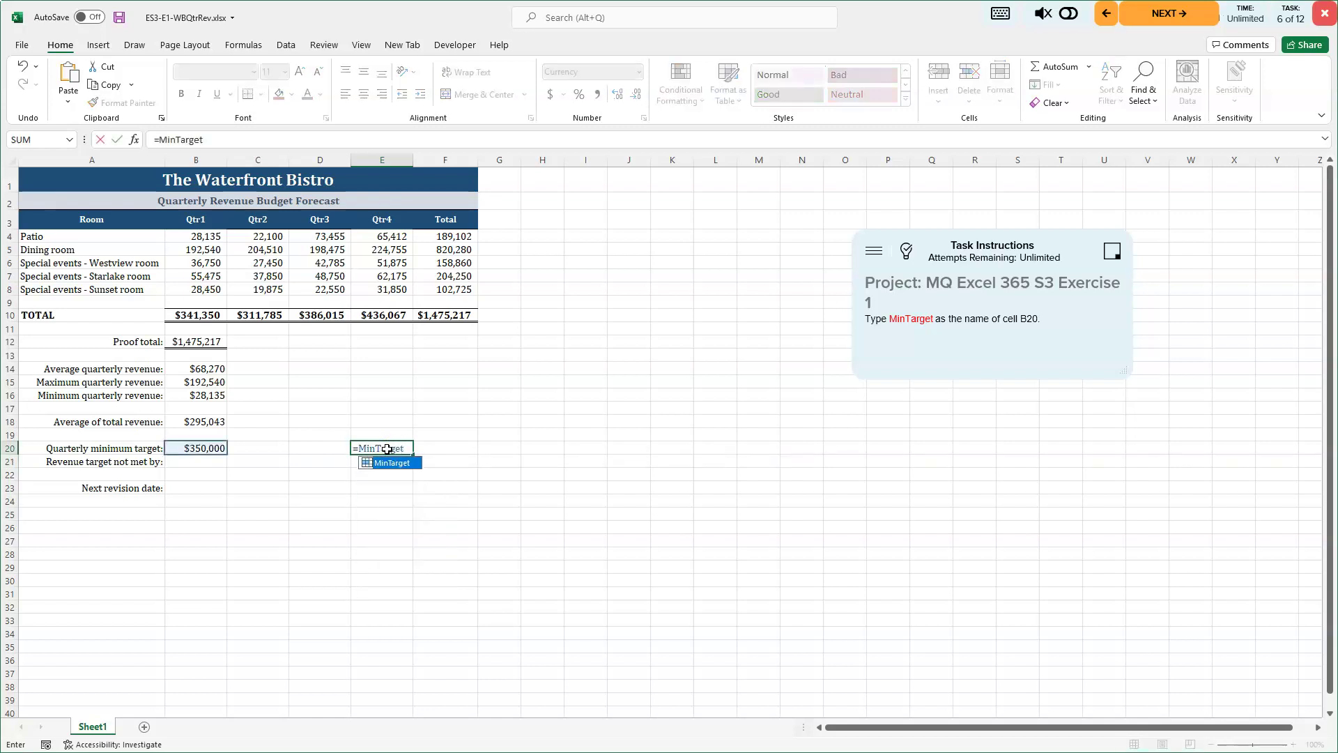
key("Return")
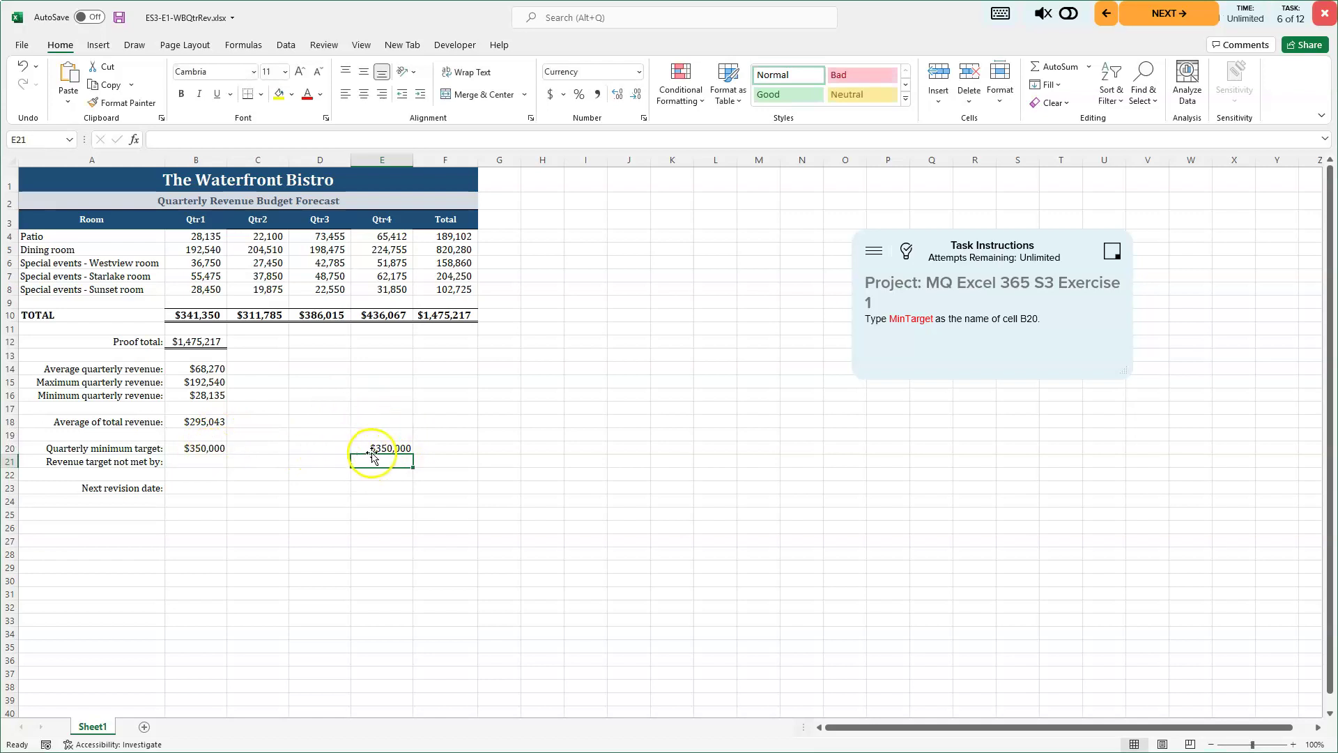
left_click(372, 449)
key("Delete")
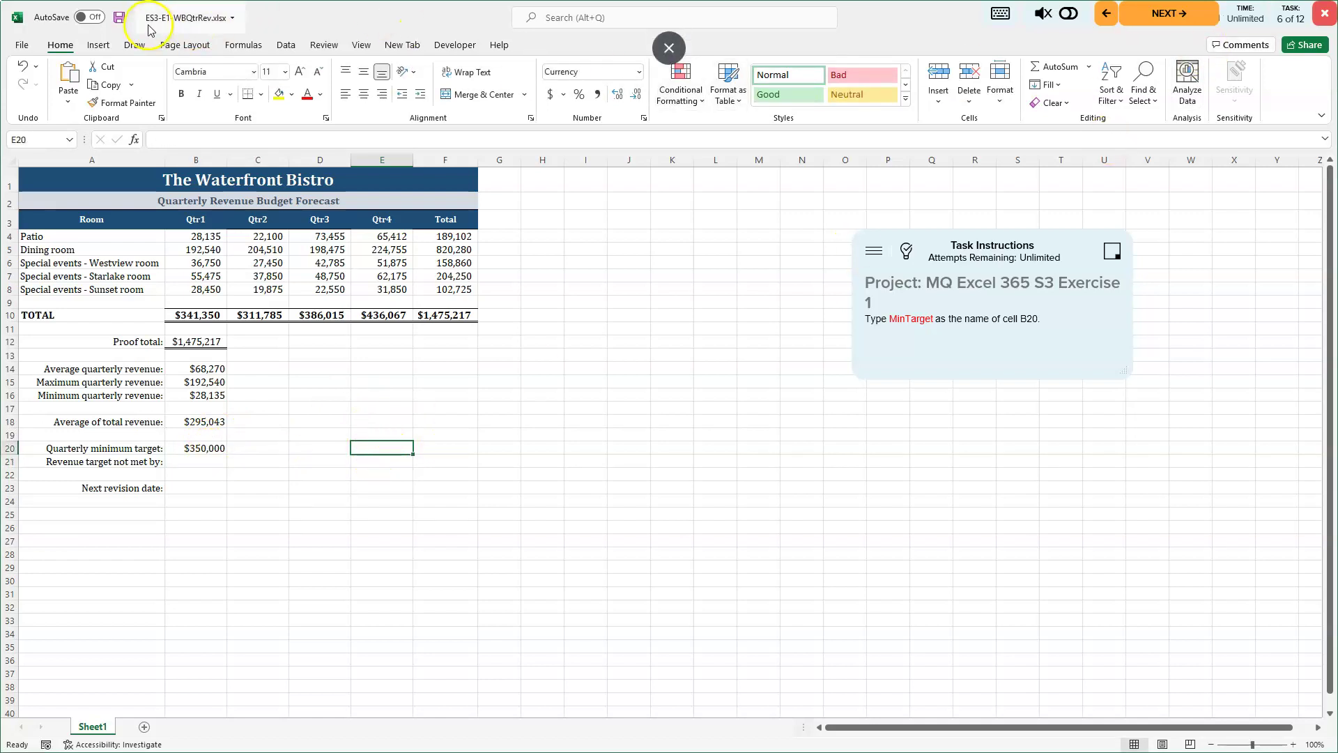
left_click(119, 19)
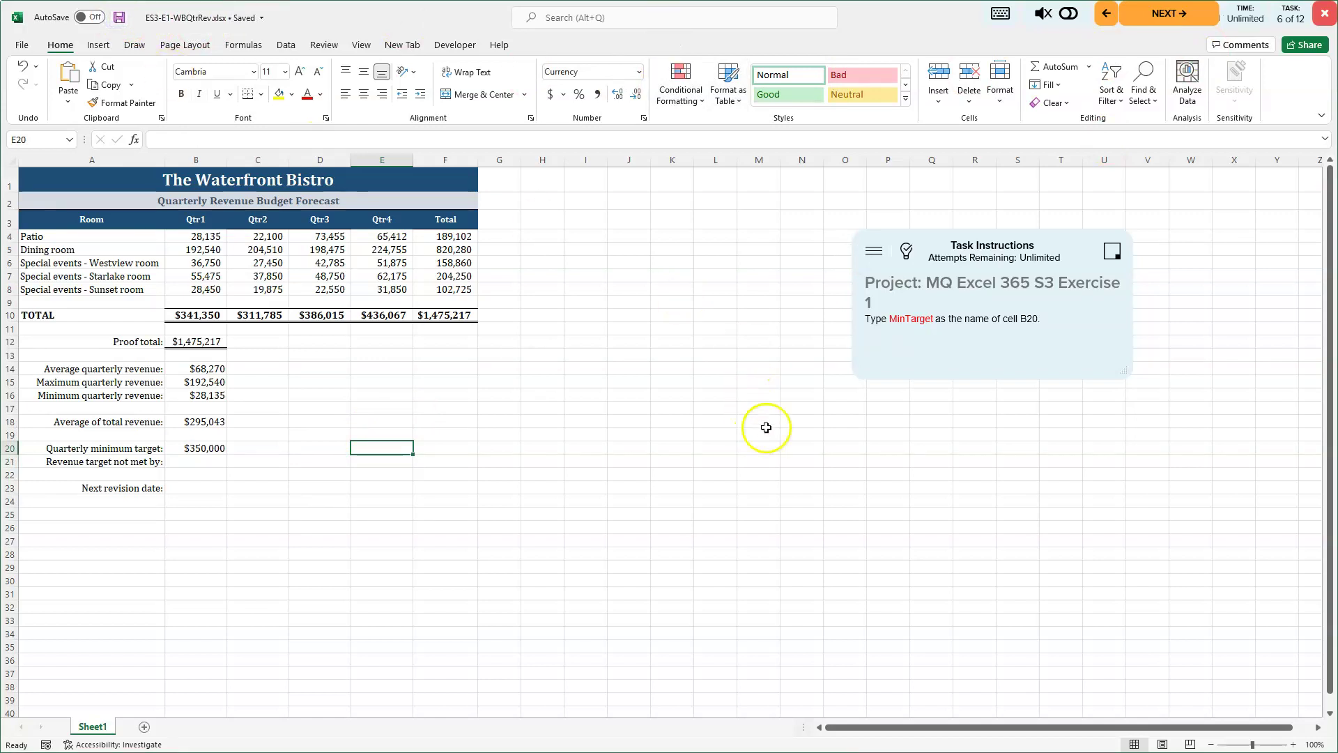
left_click(1148, 23)
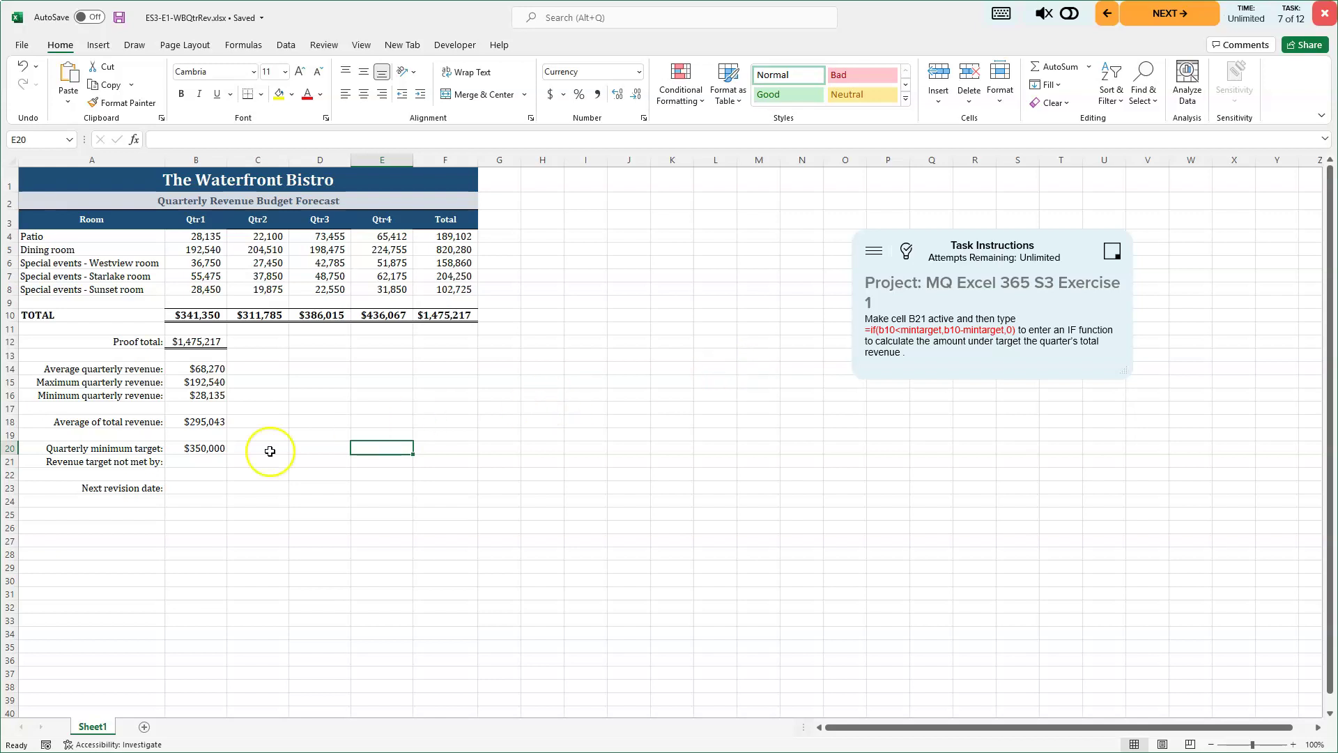
left_click(196, 463)
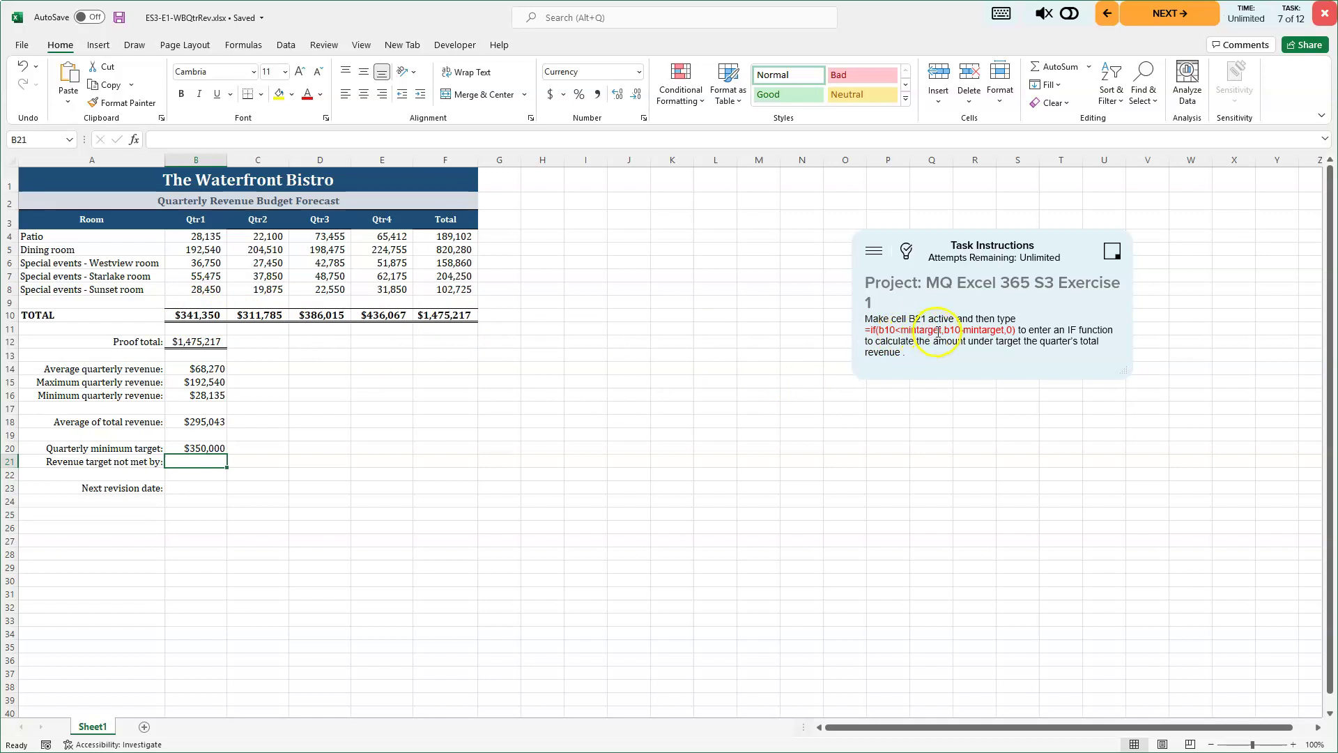
left_click(194, 450)
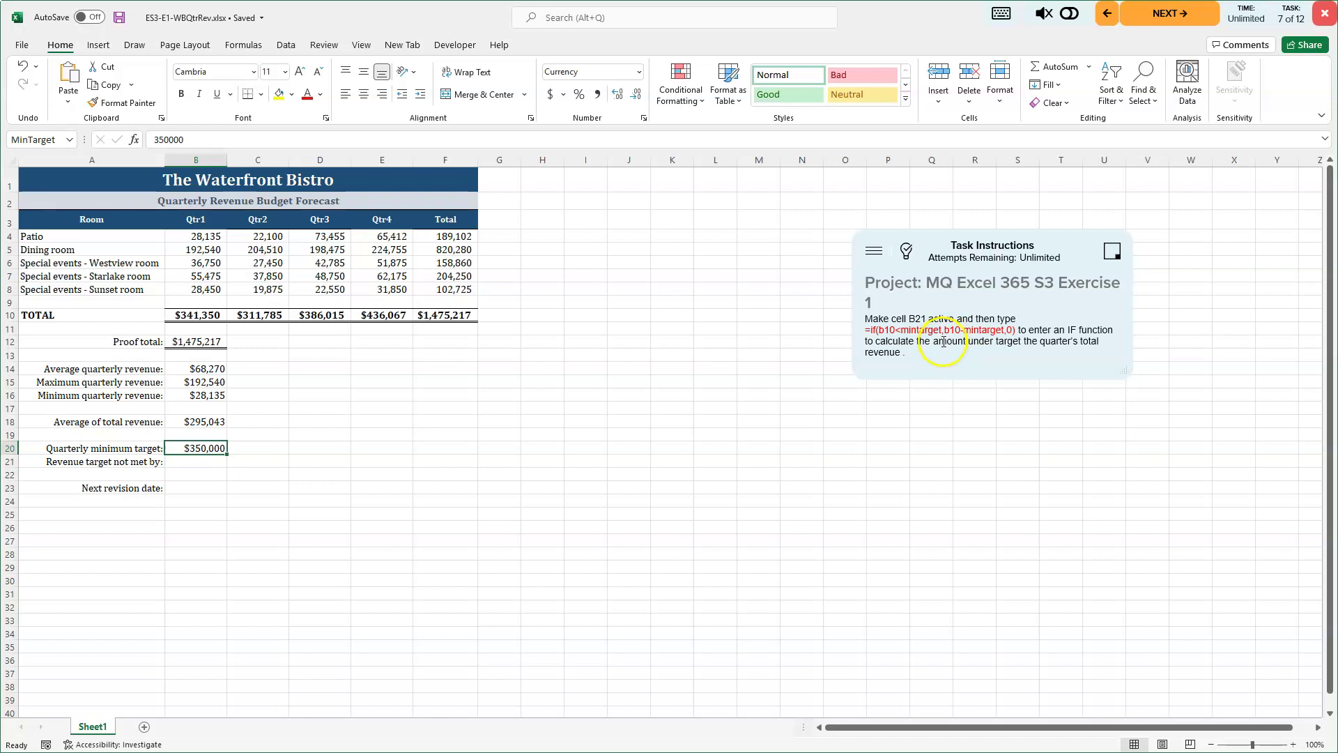
left_click_drag(945, 330, 1004, 331)
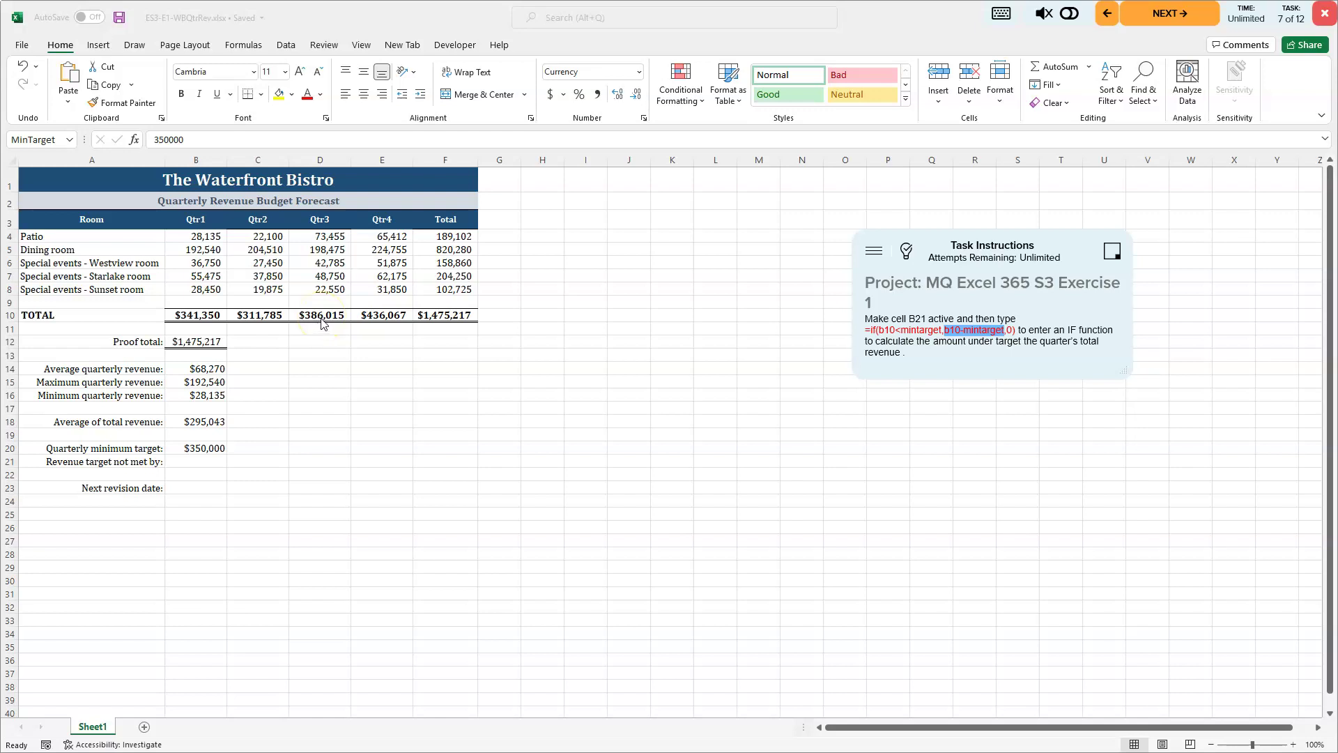
left_click(204, 463)
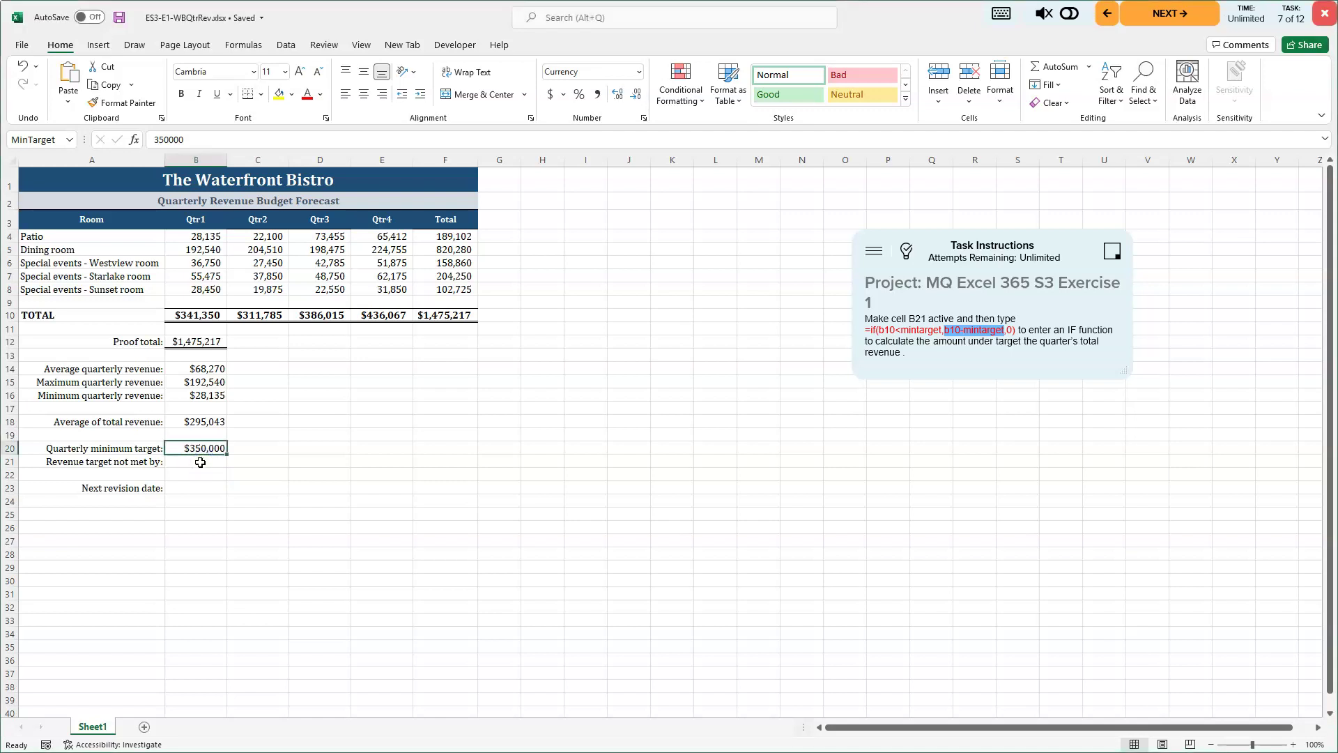
Enter =IF(B10<MinTarget,B10-MinTarget,0) in B21, showing the -$8,650 shortfall.
left_click(200, 463)
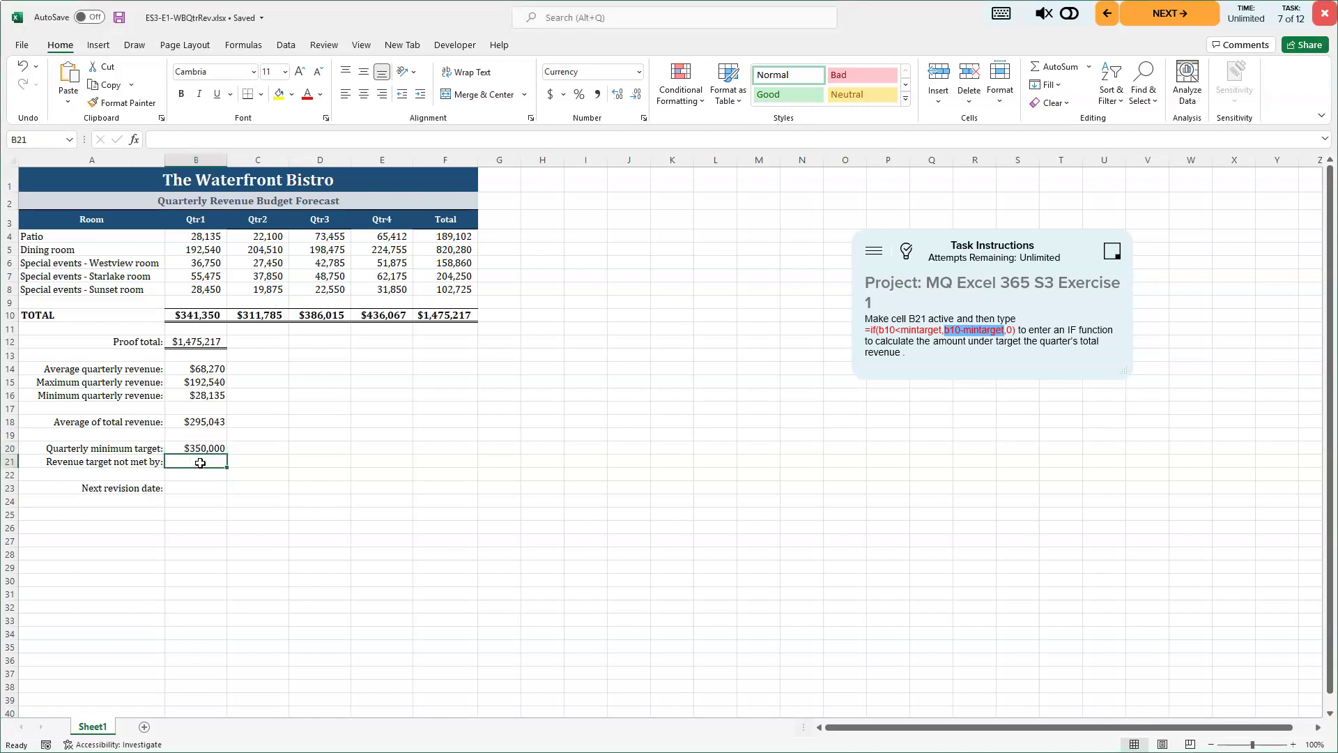
type("=if")
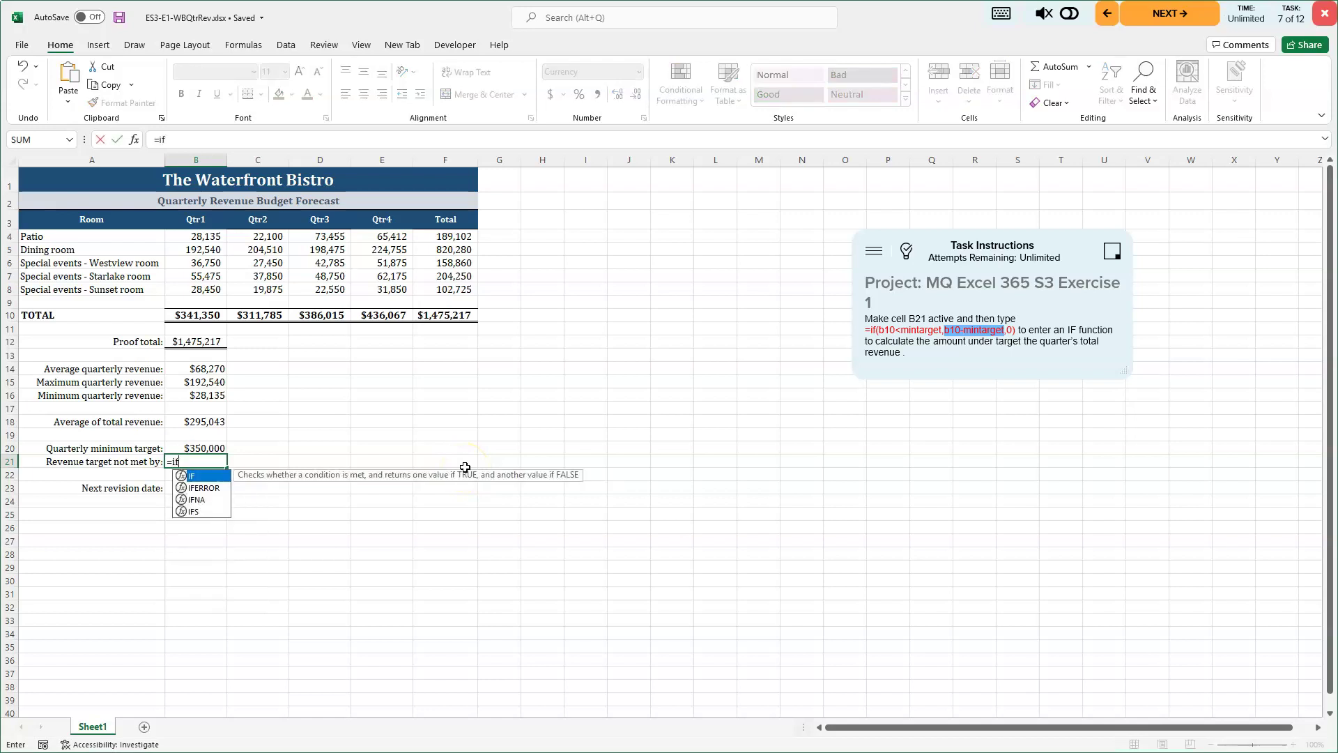
type("(")
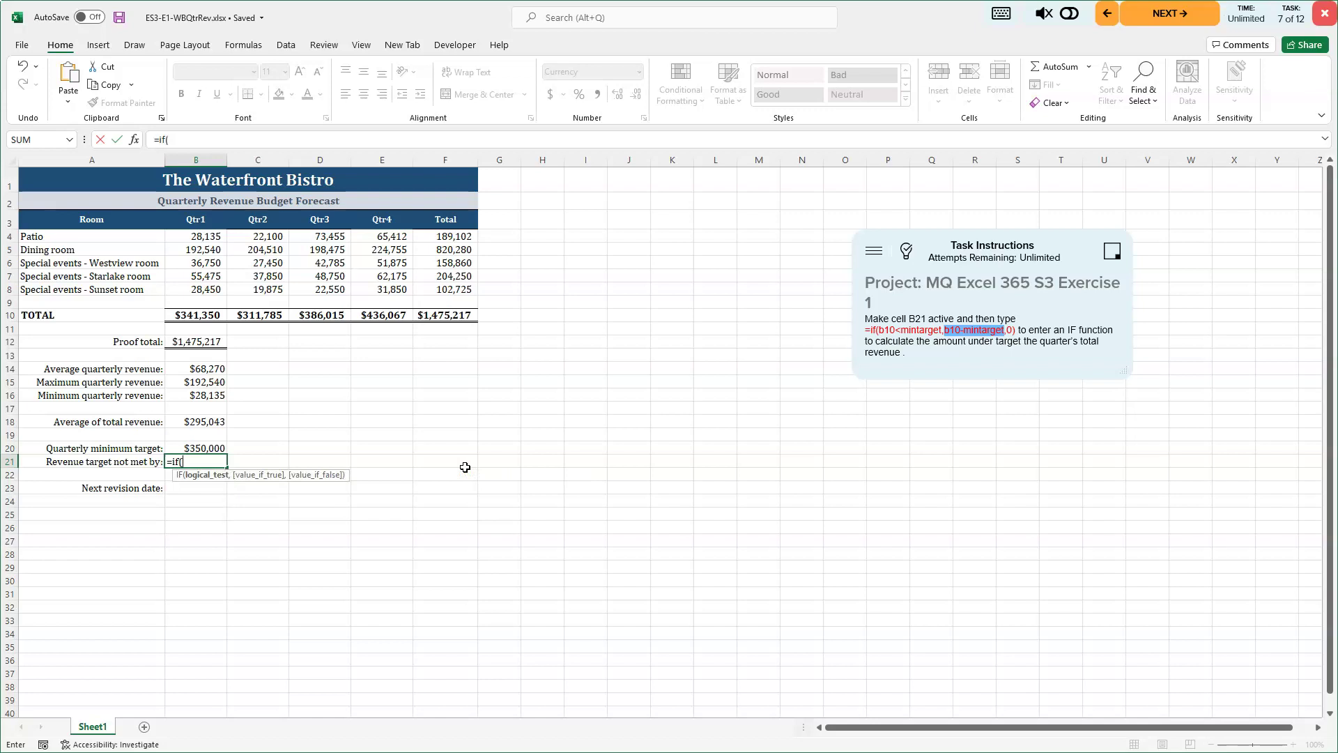
type("b10<")
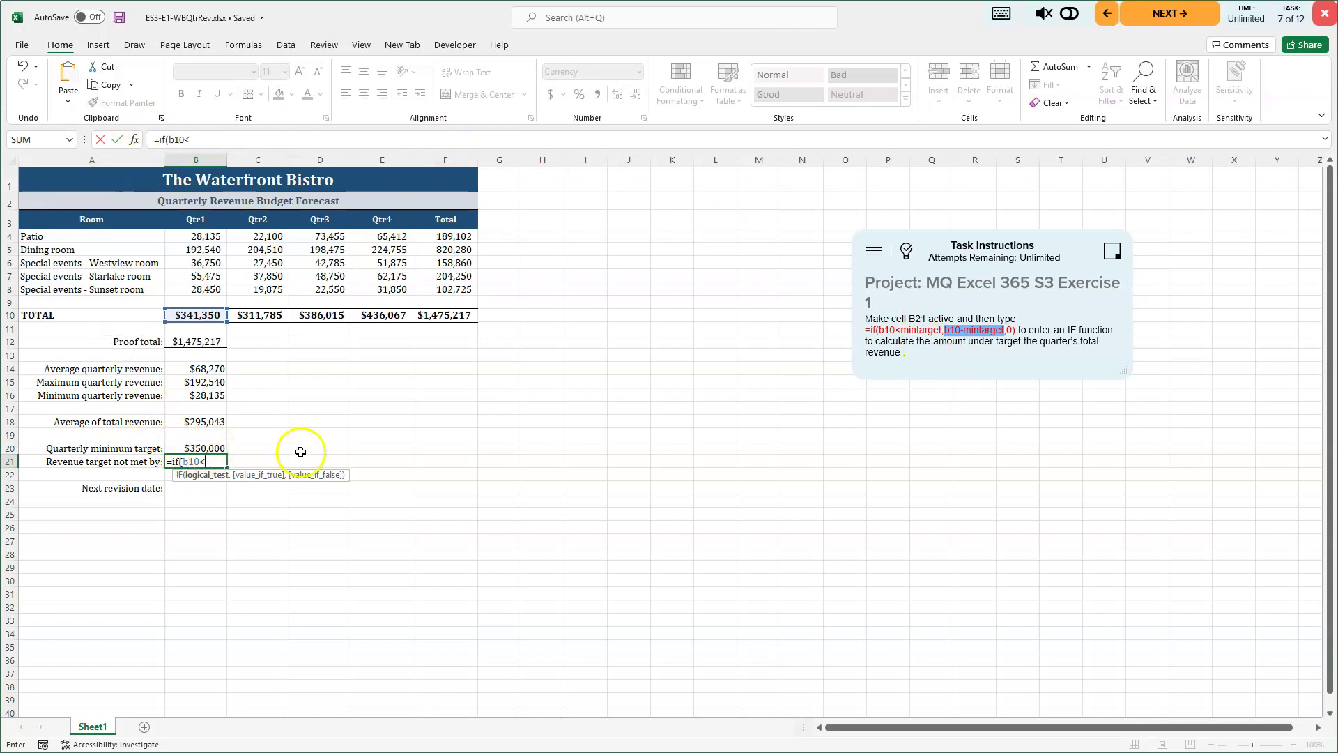
type("M")
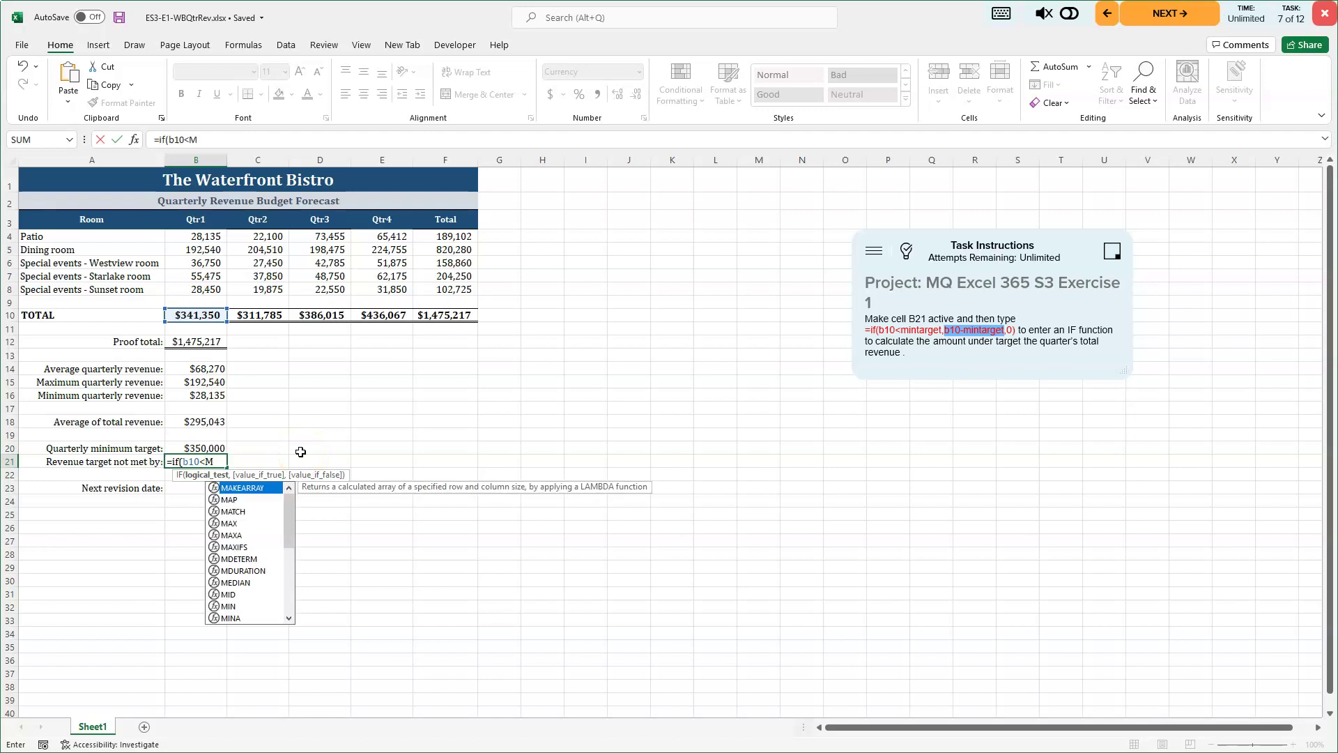
type("in")
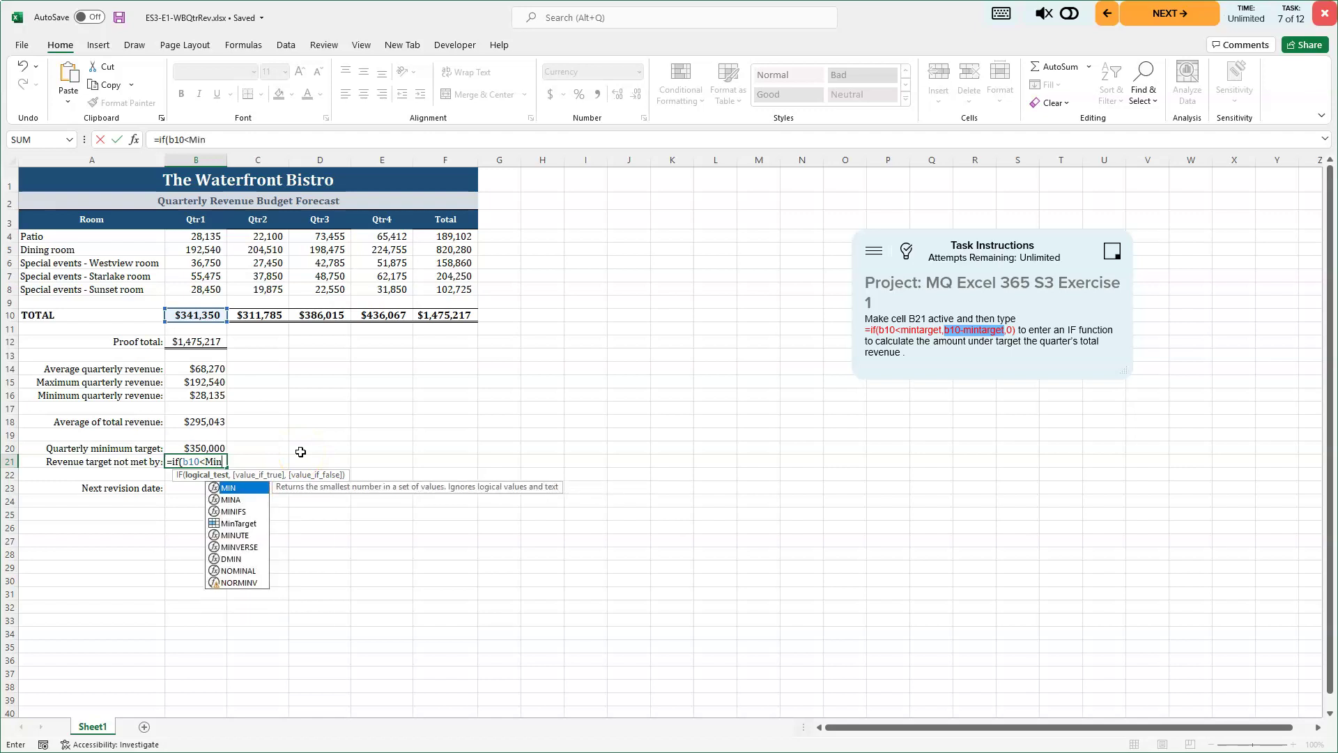
type("Ta")
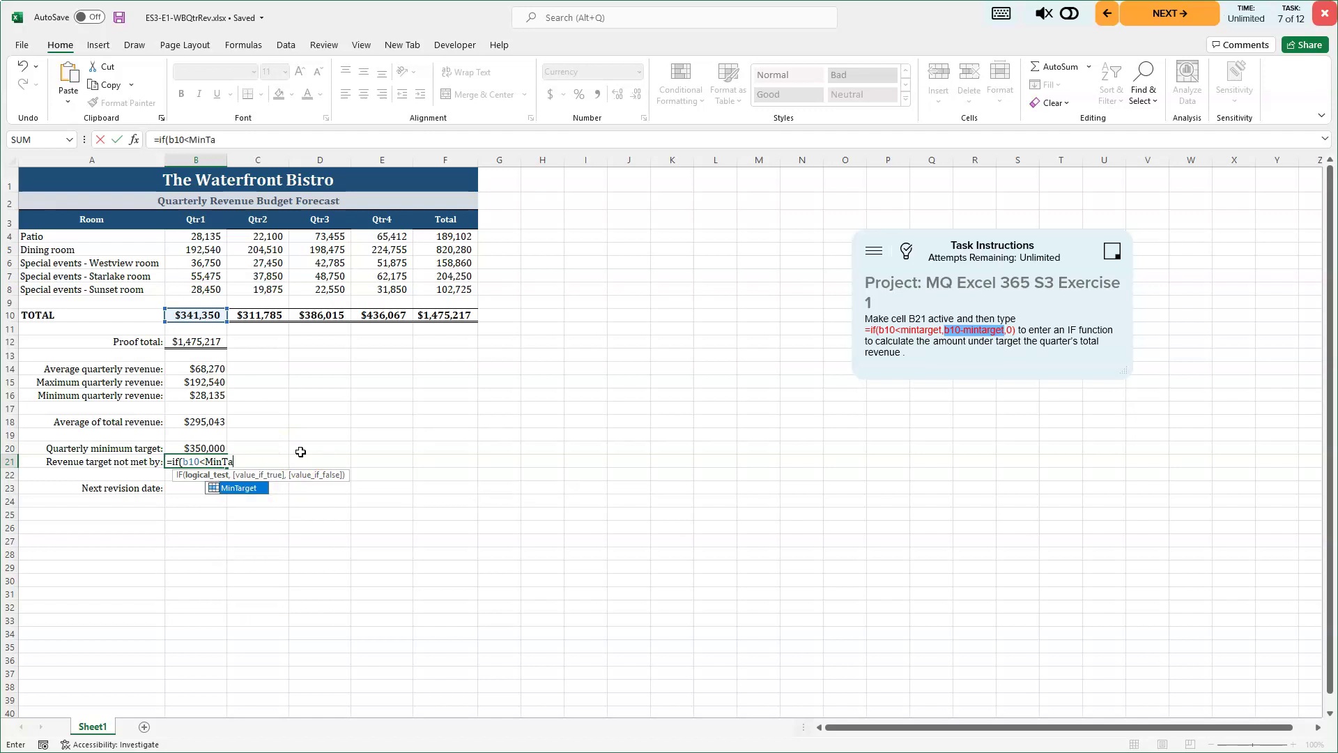
type("rget")
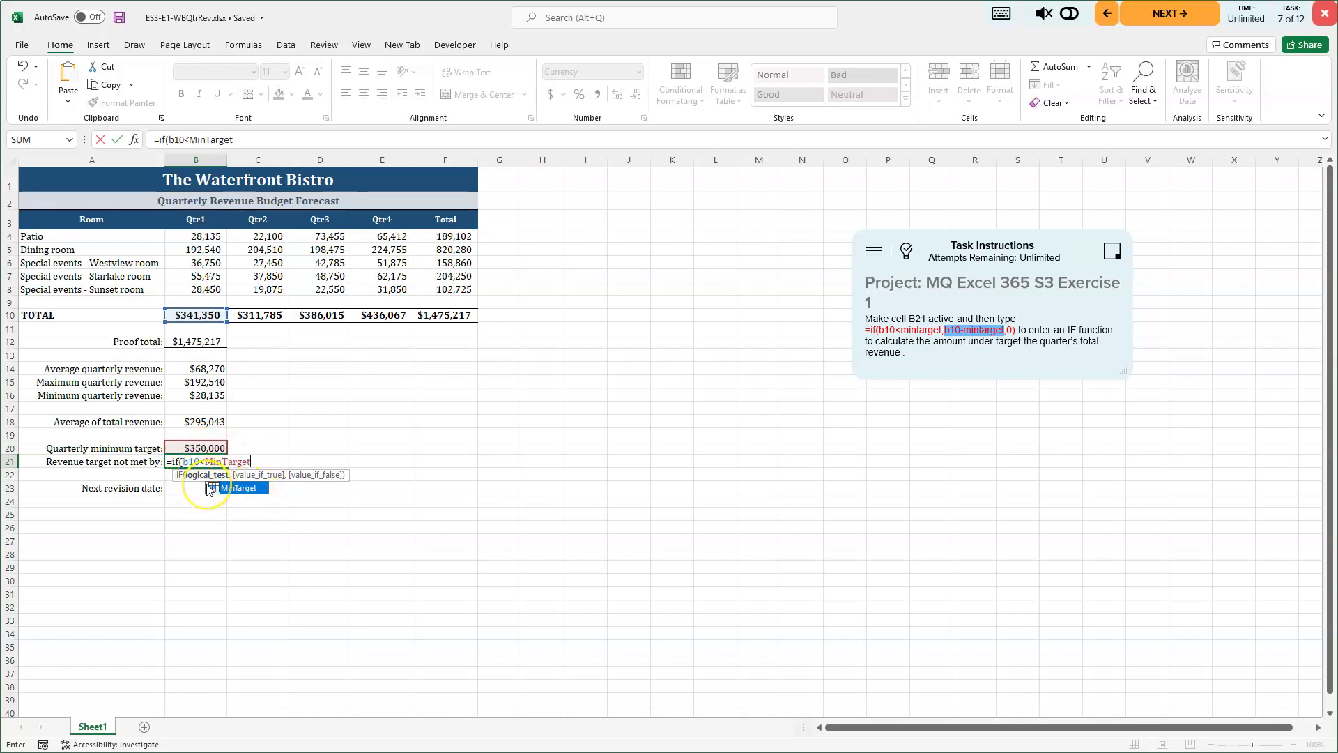
type(",")
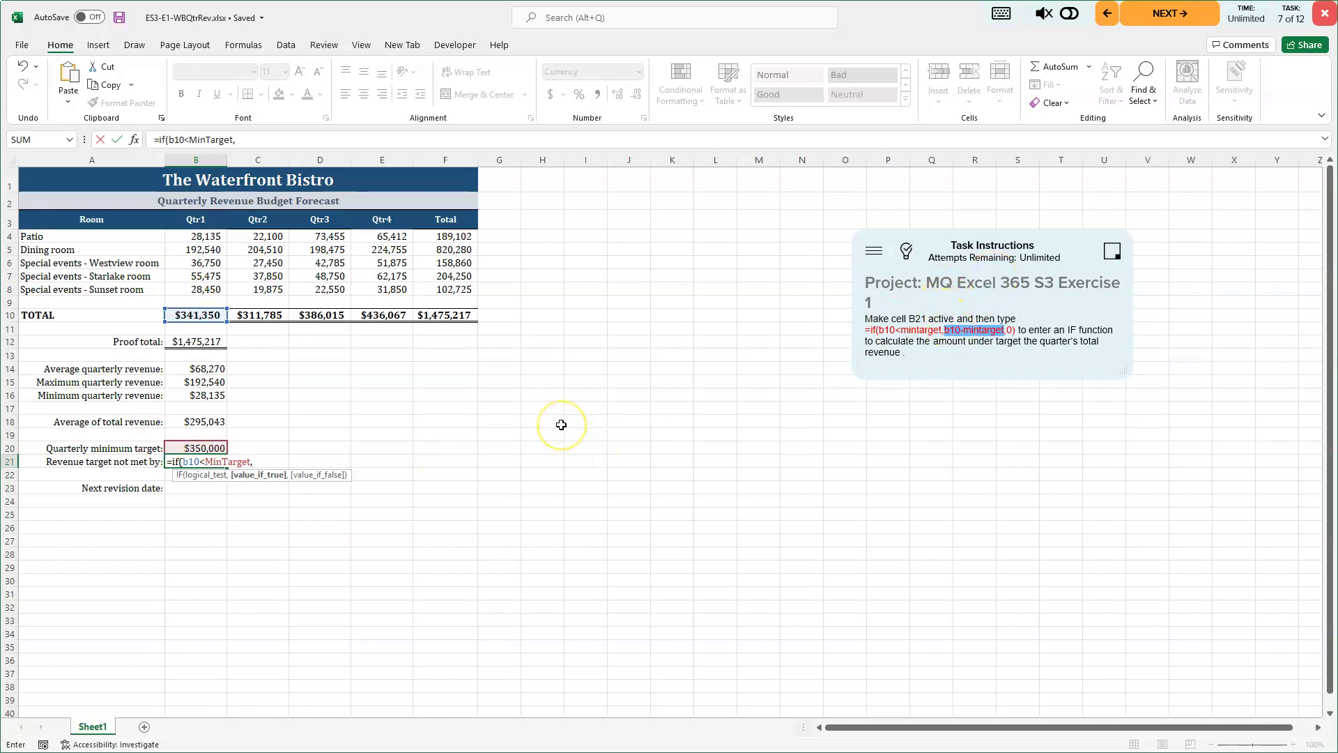
type("b10")
type("-Min")
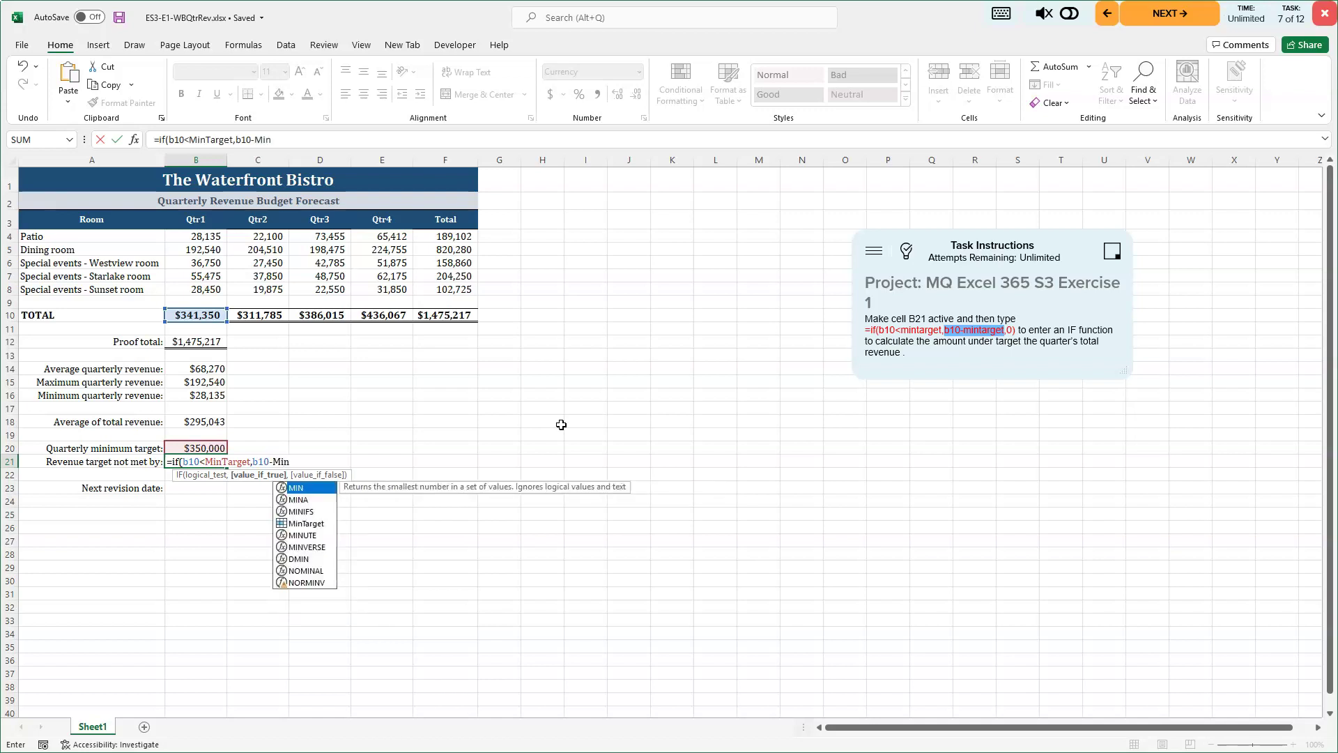
type("Target")
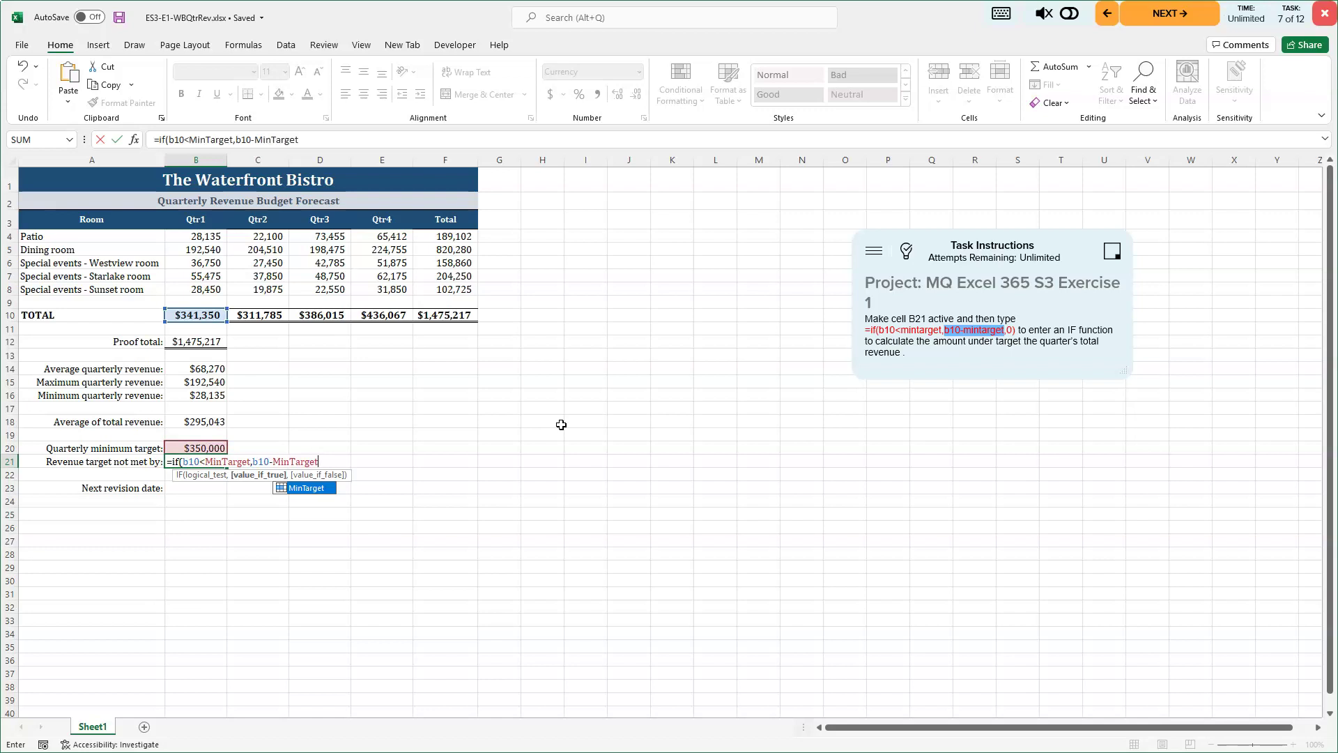
type(",0")
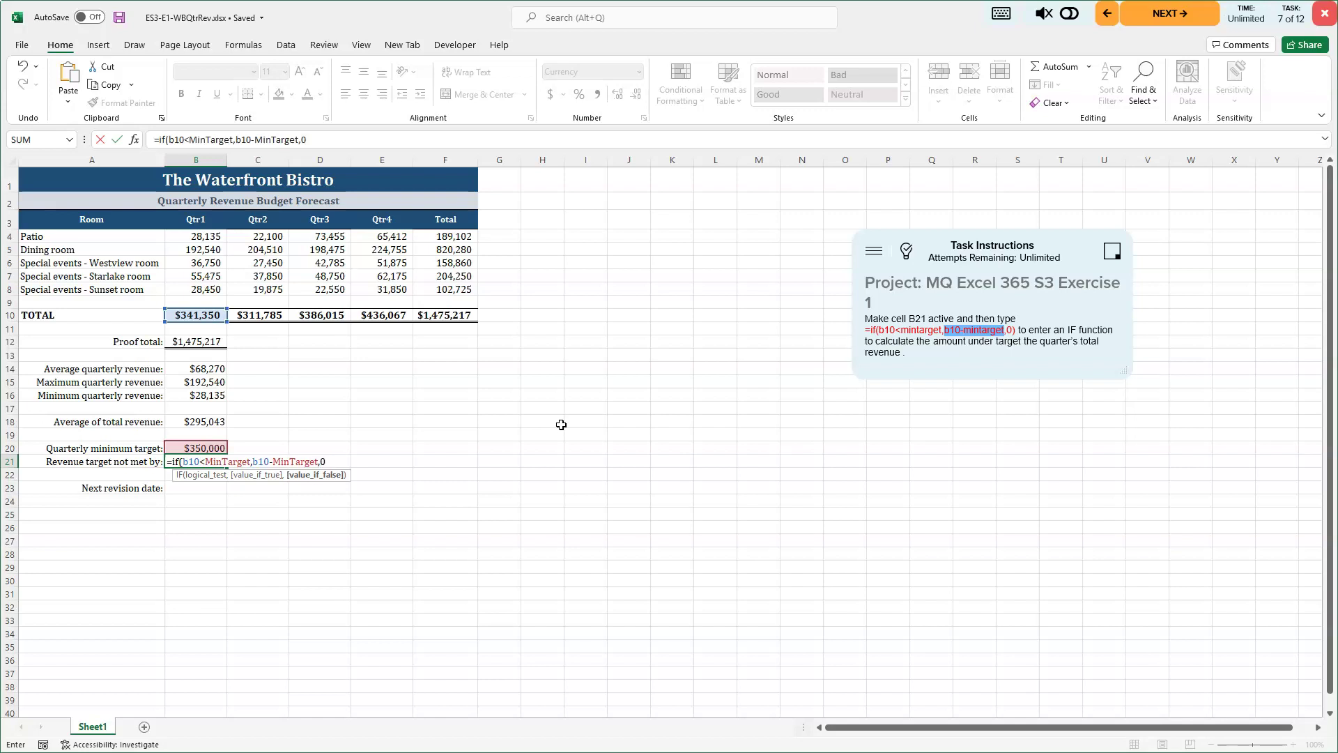
type(")")
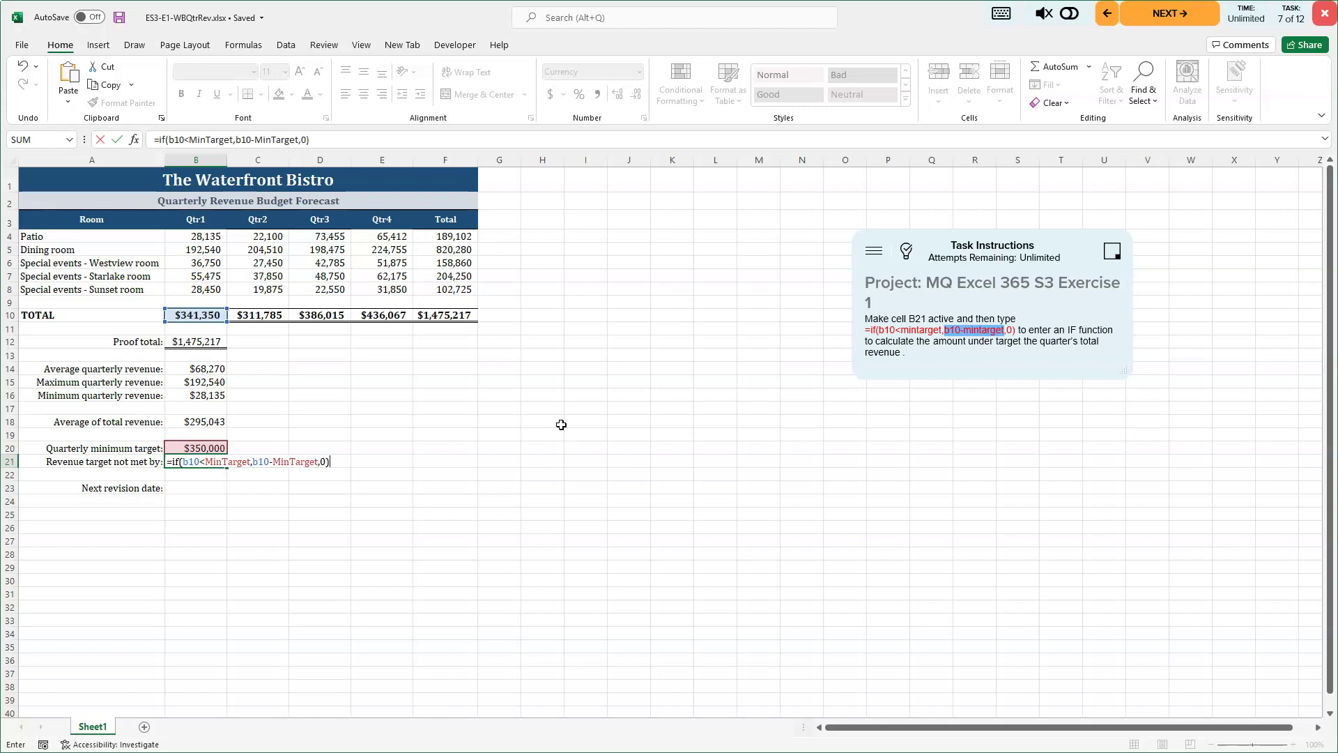
key("Return")
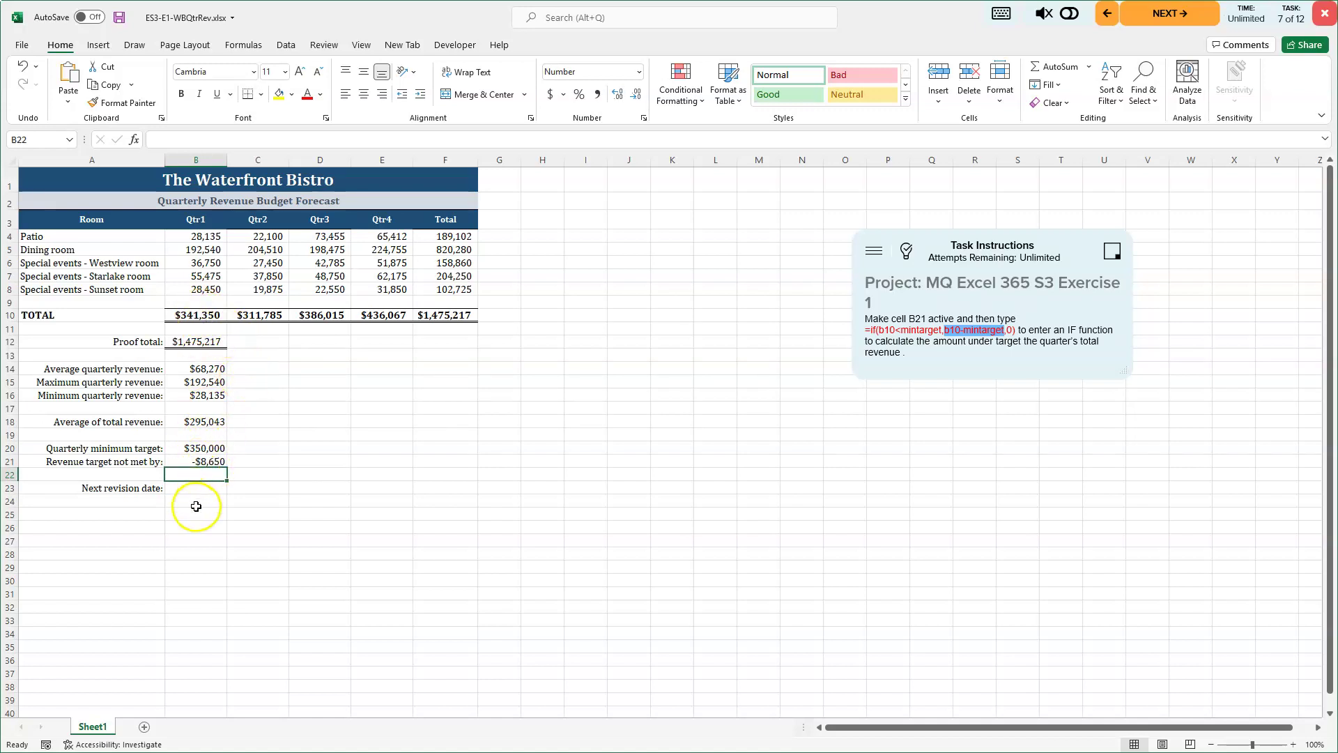
left_click(194, 462)
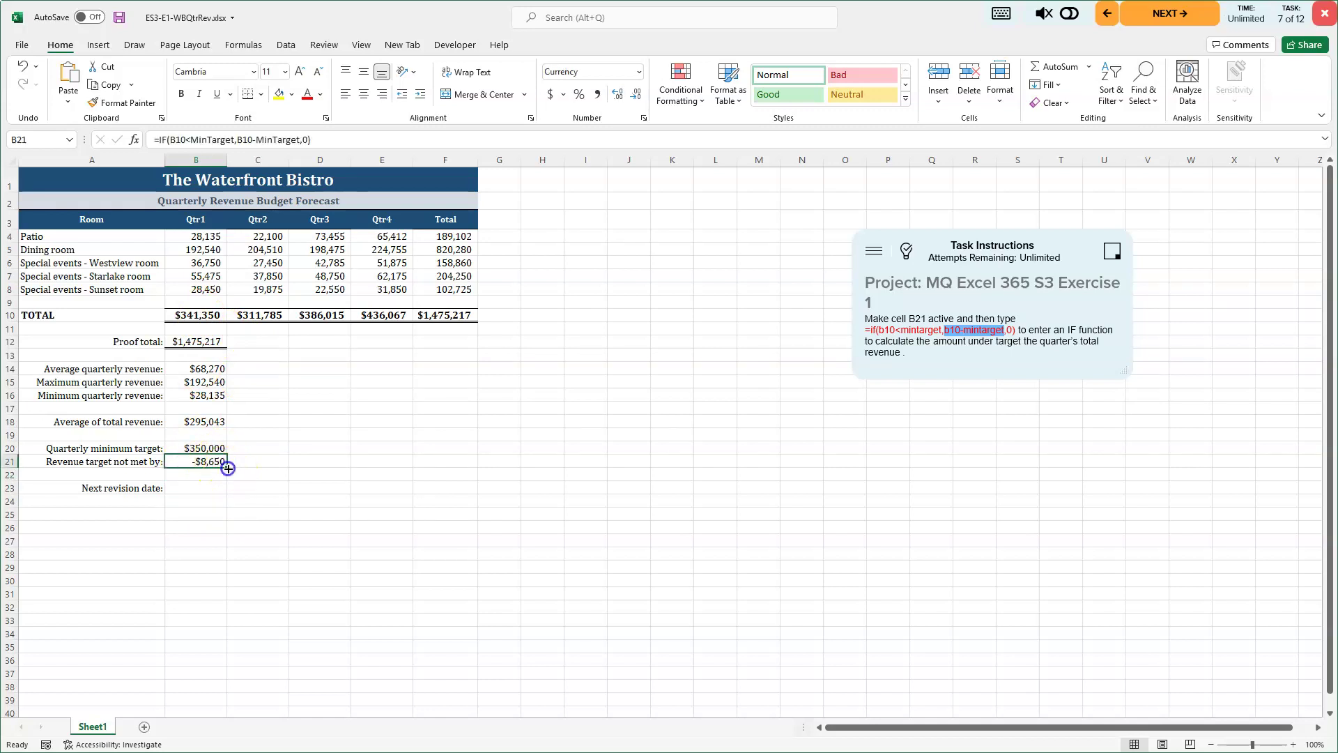
left_click_drag(227, 468, 399, 462)
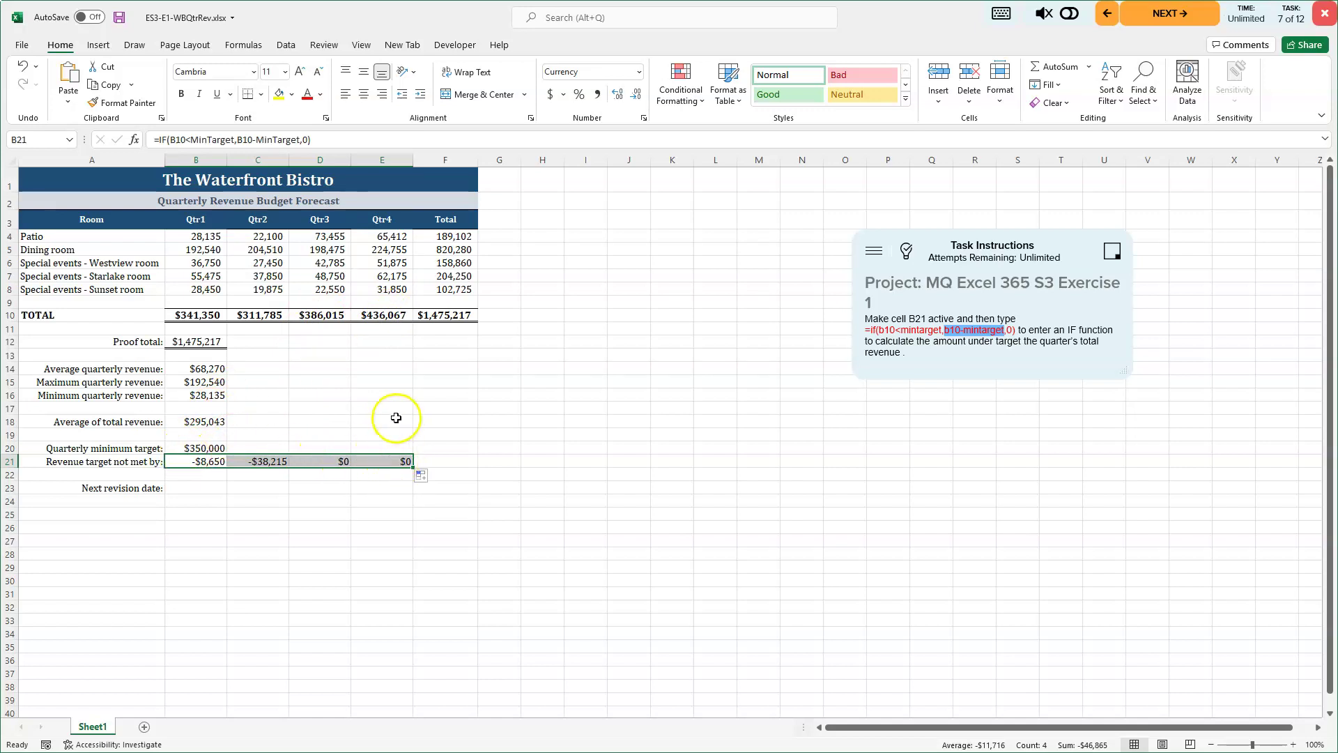
Undo the copied shortfall formulas, keeping only B21's, and save the workbook.
key("ctrl+z")
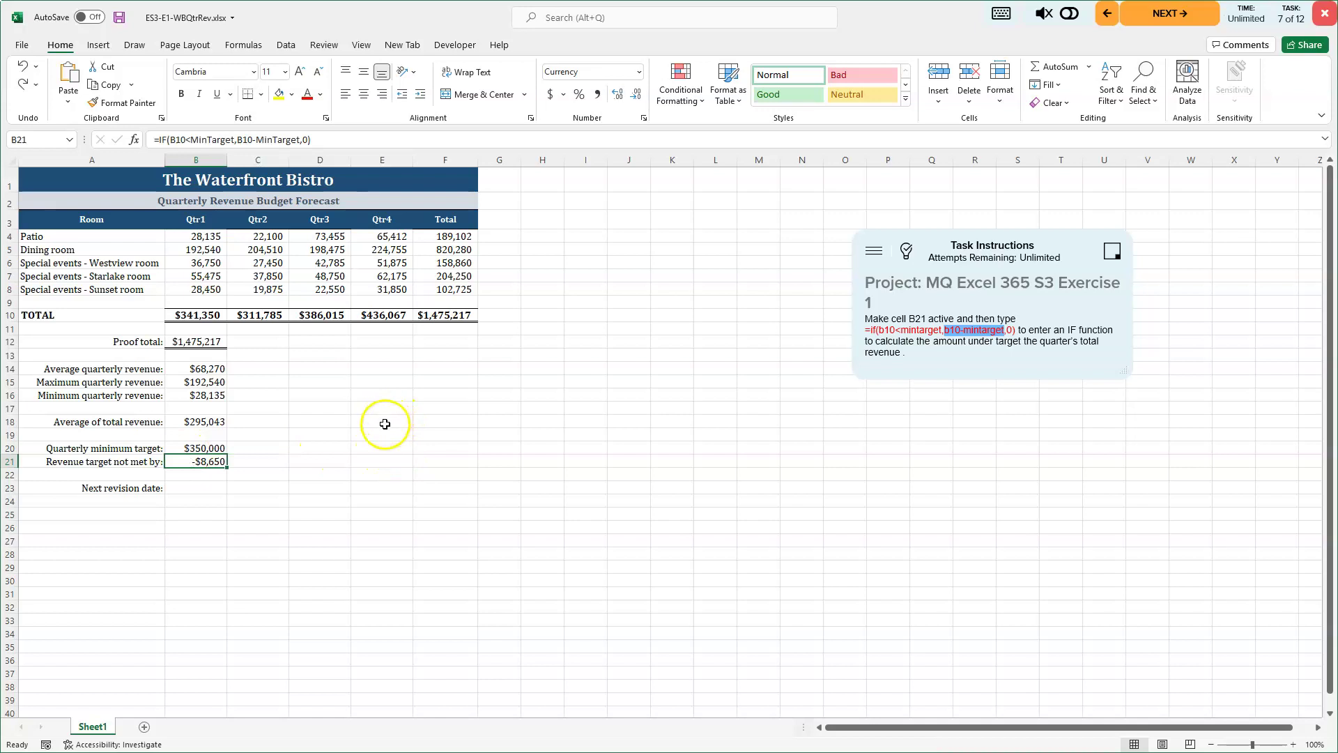
left_click(268, 459)
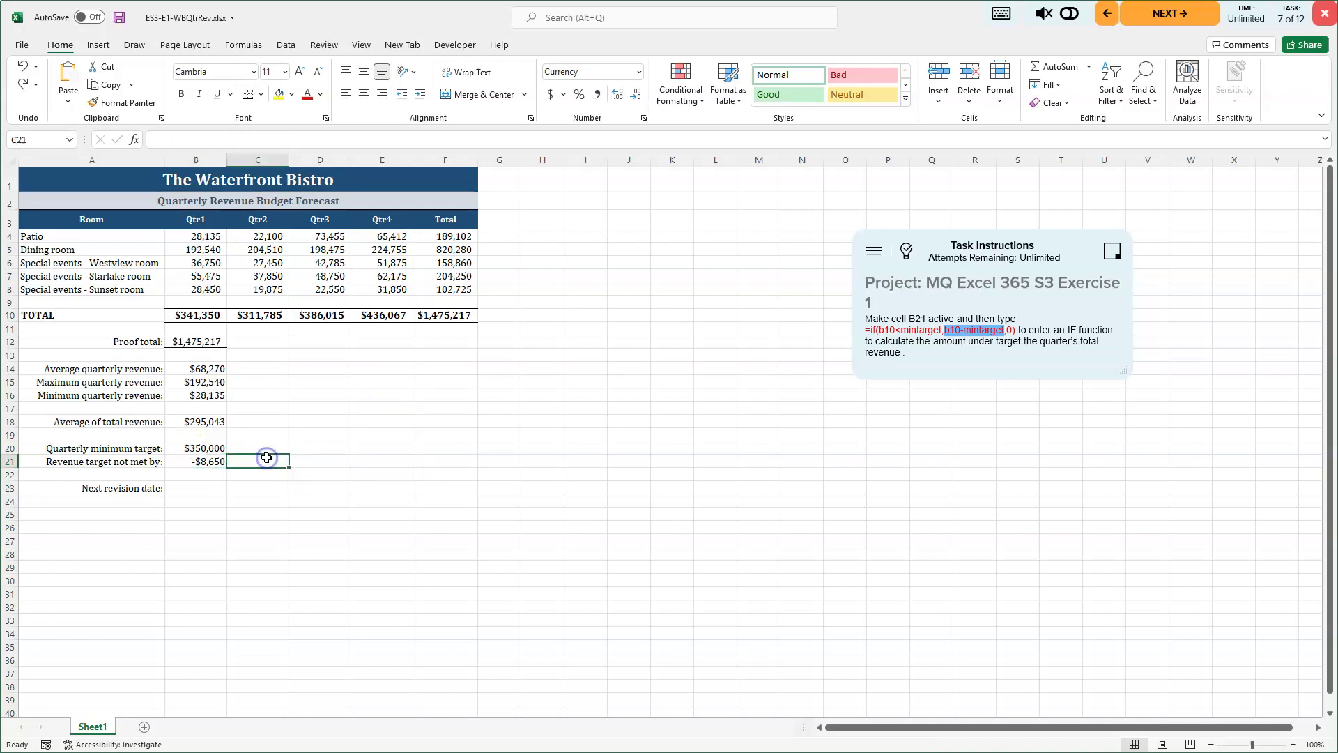
left_click(119, 18)
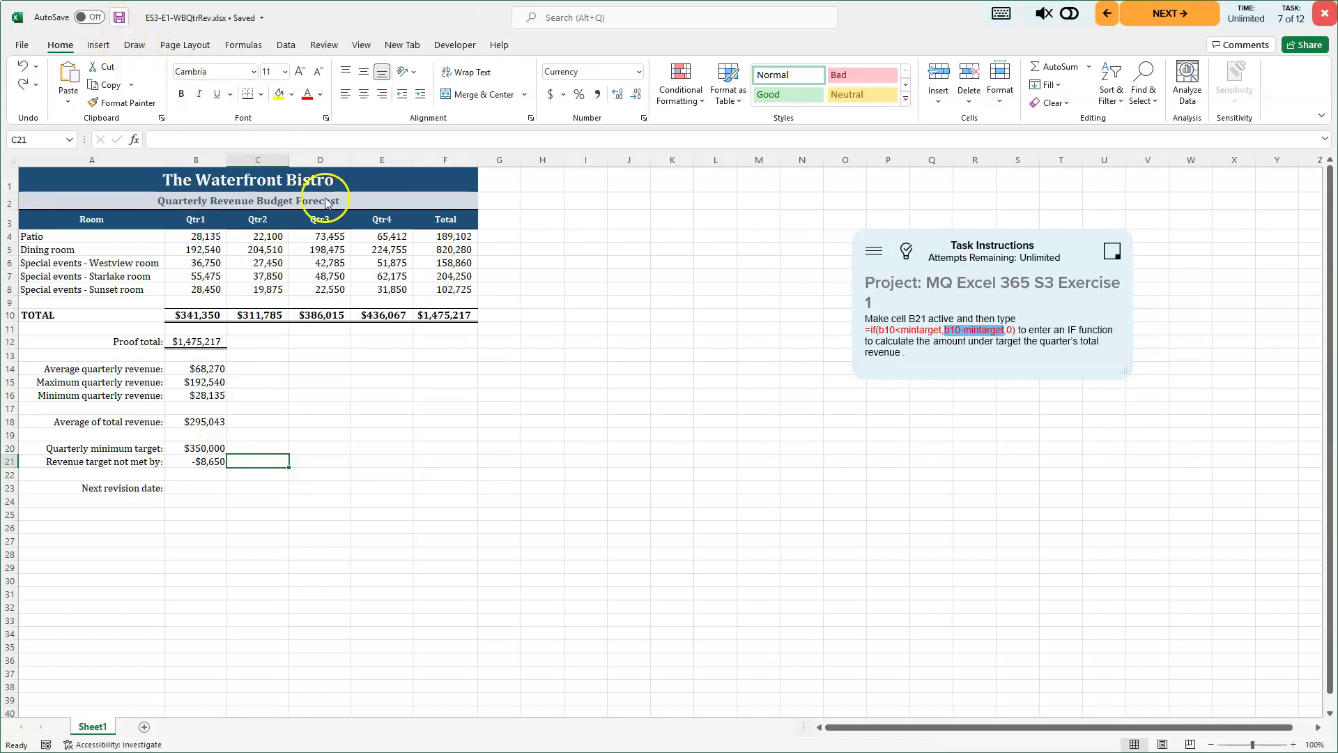
left_click(1174, 15)
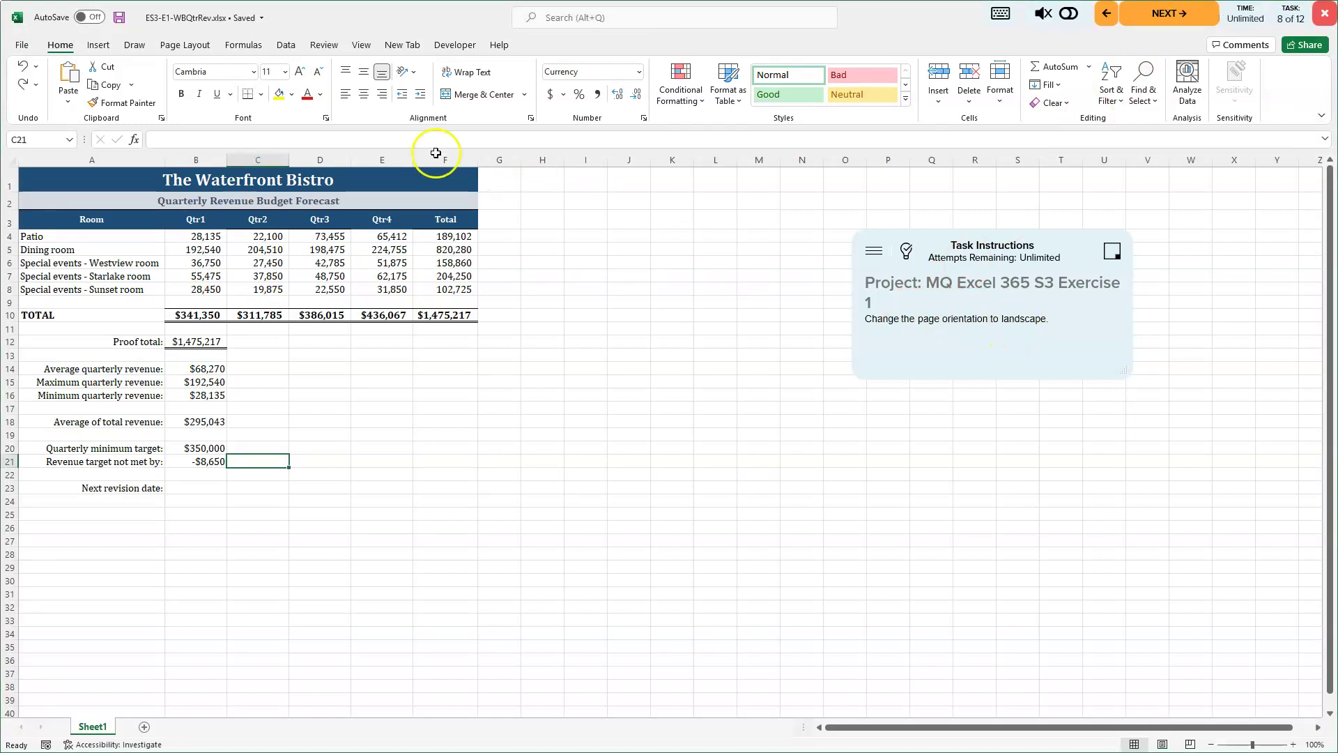
Switch the worksheet's page orientation to Landscape.
left_click(189, 47)
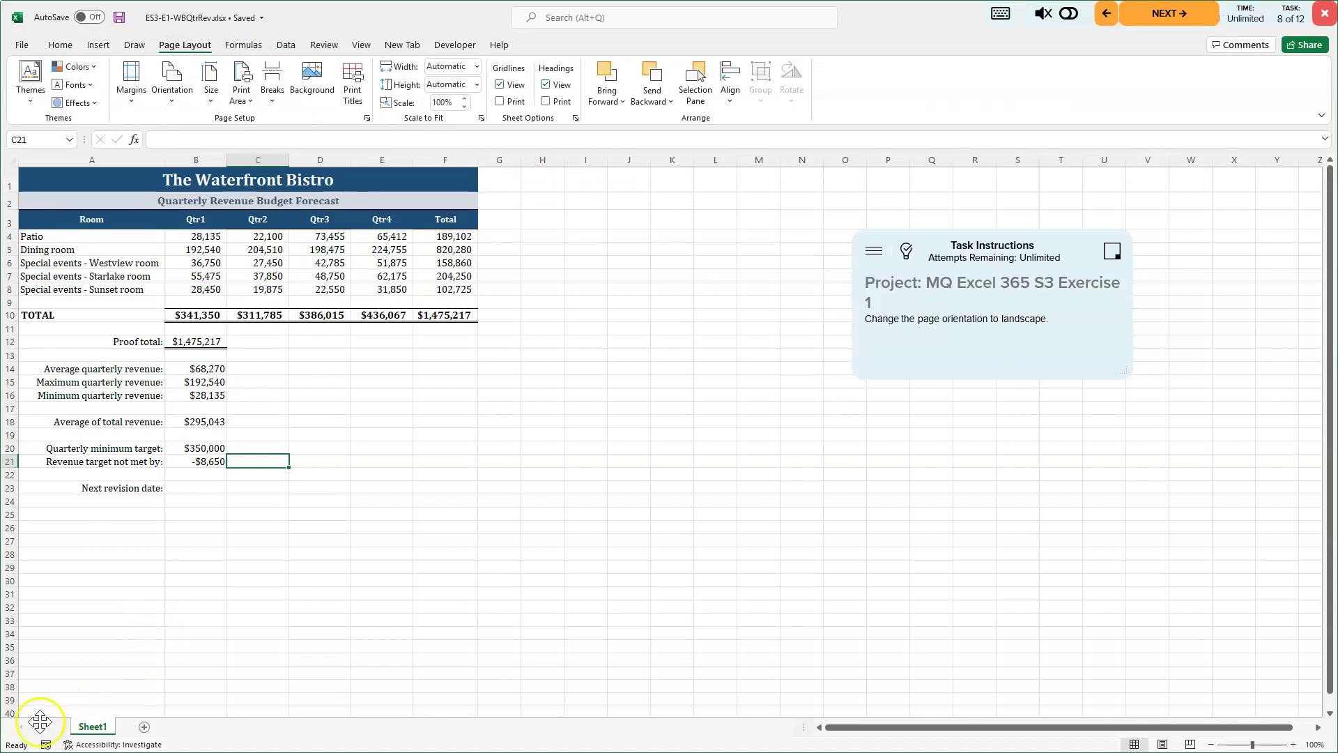
key("Escape")
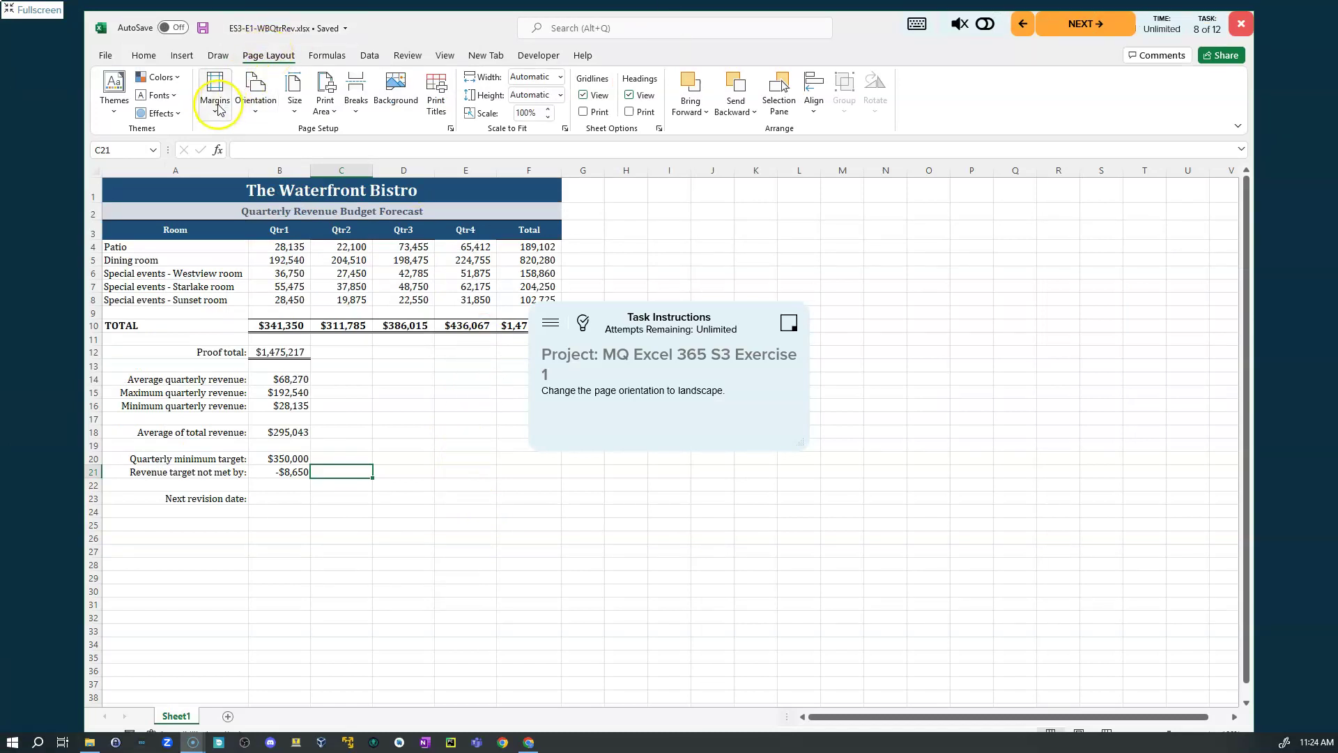
left_click(257, 112)
left_click(282, 172)
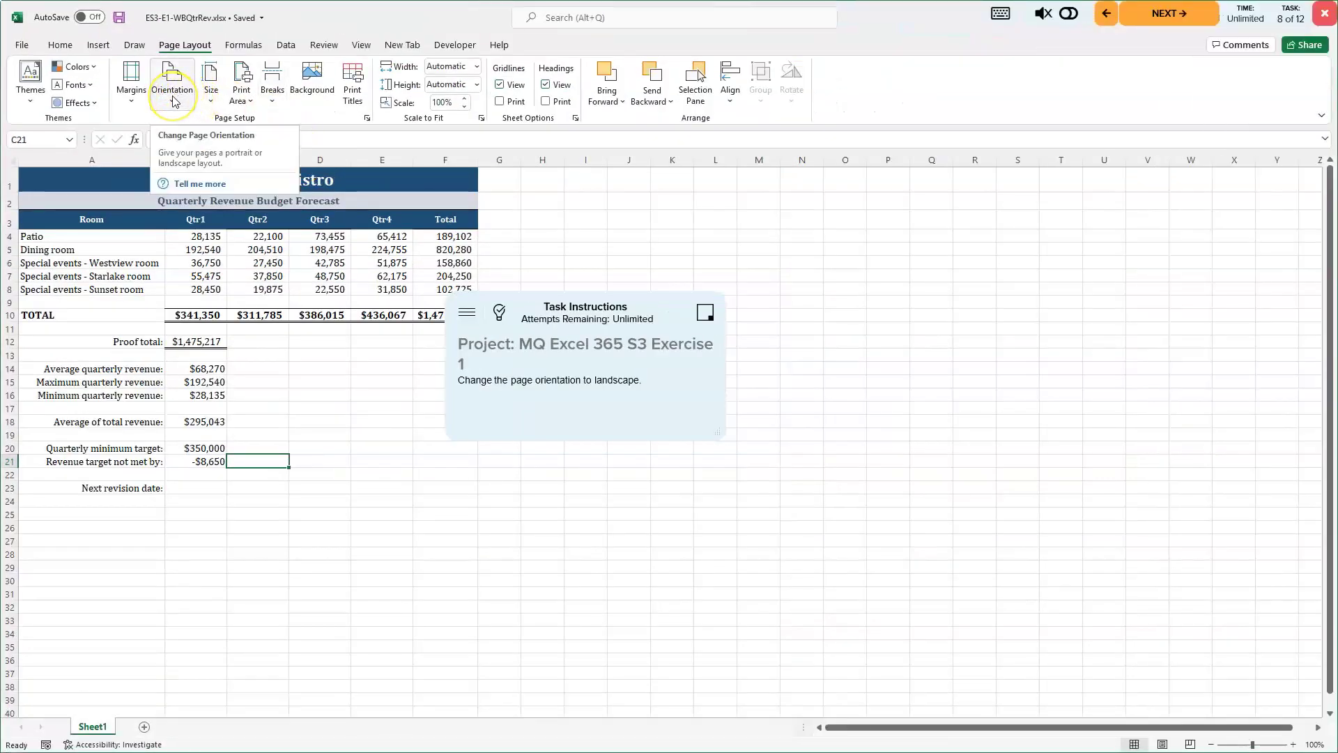
left_click(173, 98)
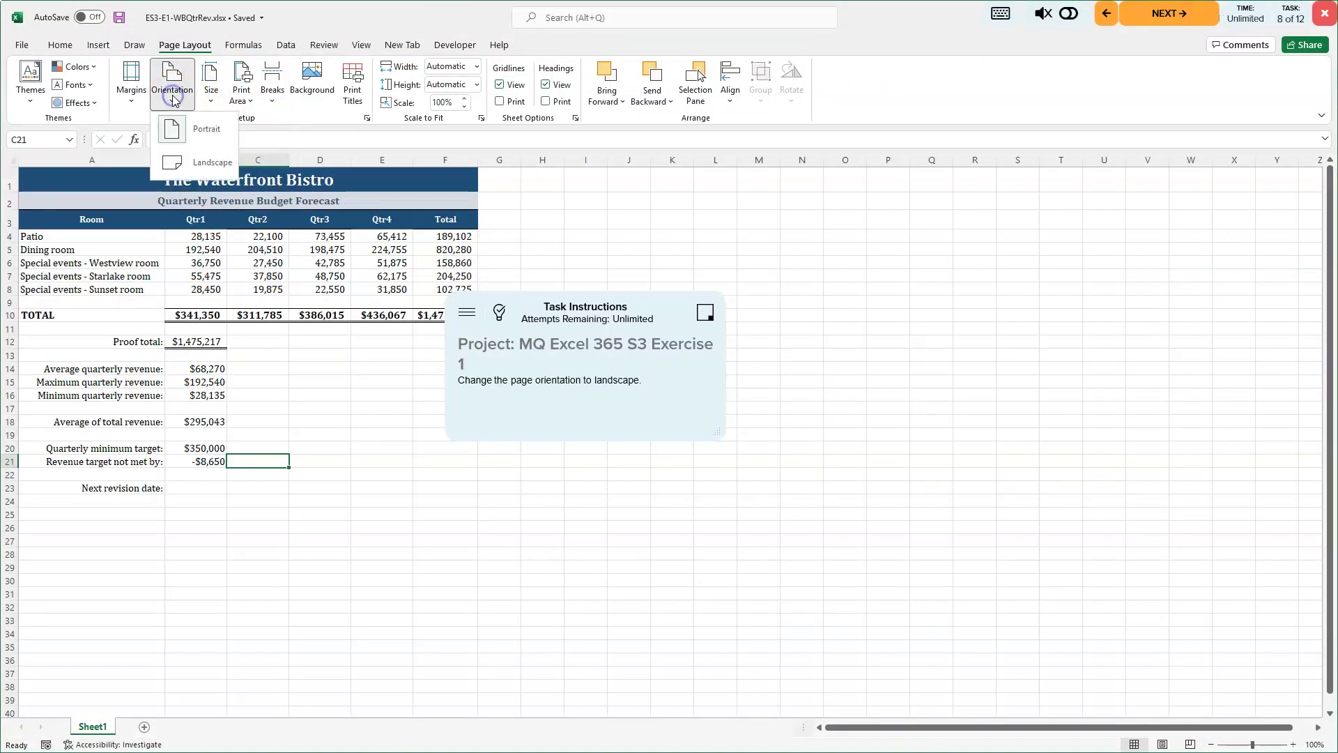
left_click(207, 163)
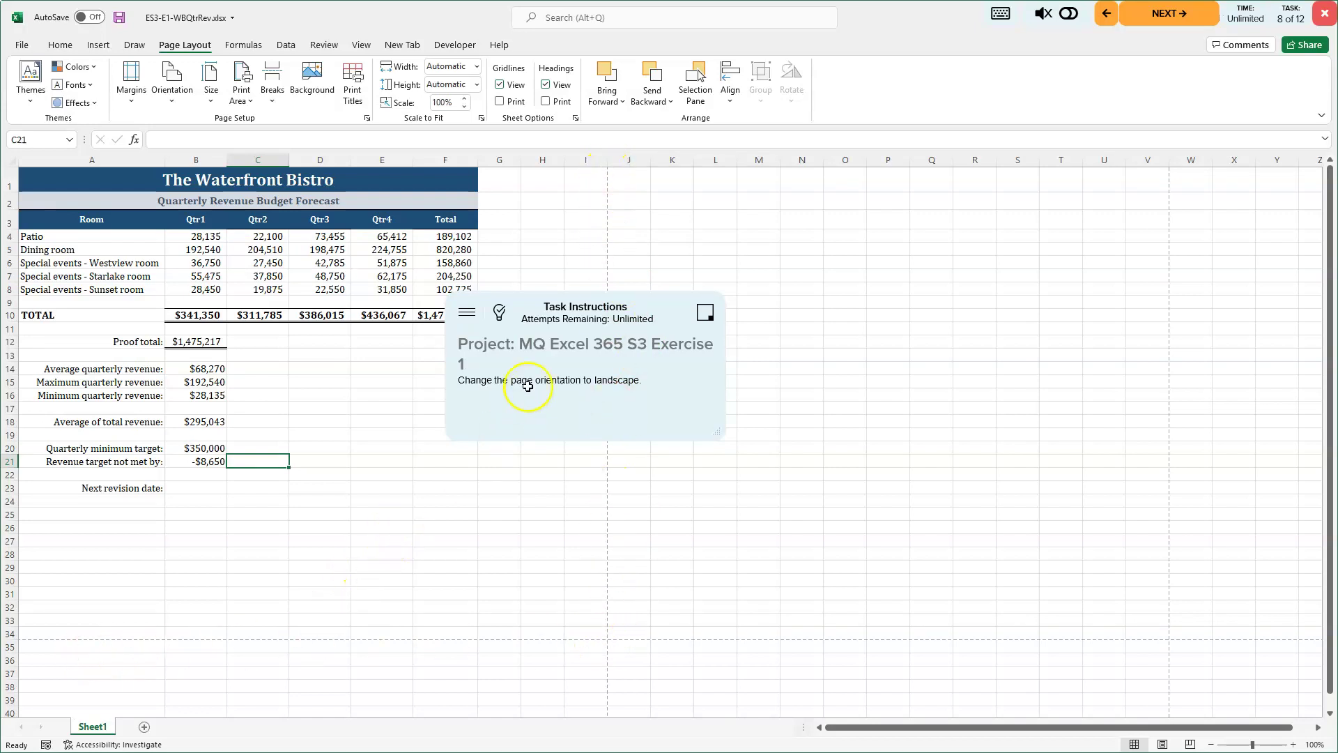
Set a 1.5-inch top margin and center the sheet horizontally via Custom Margins.
left_click(1177, 14)
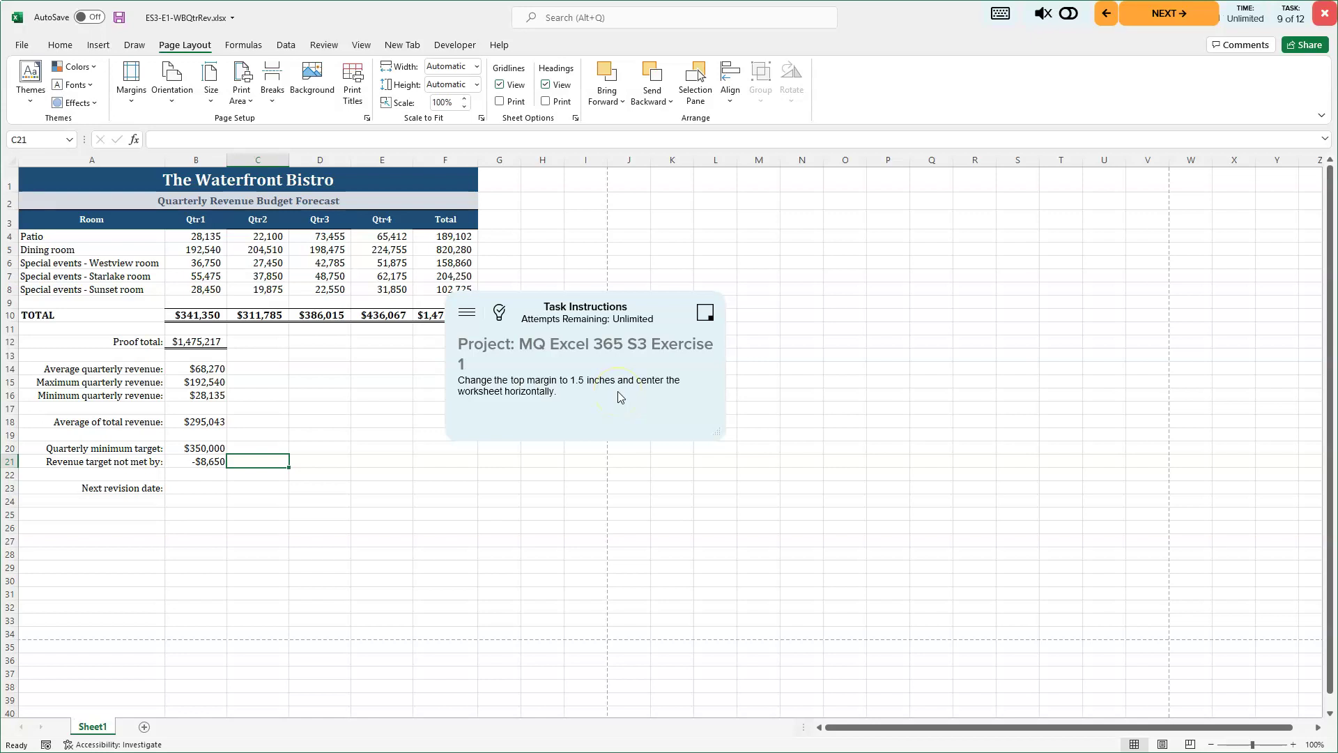
left_click(619, 397)
left_click(132, 97)
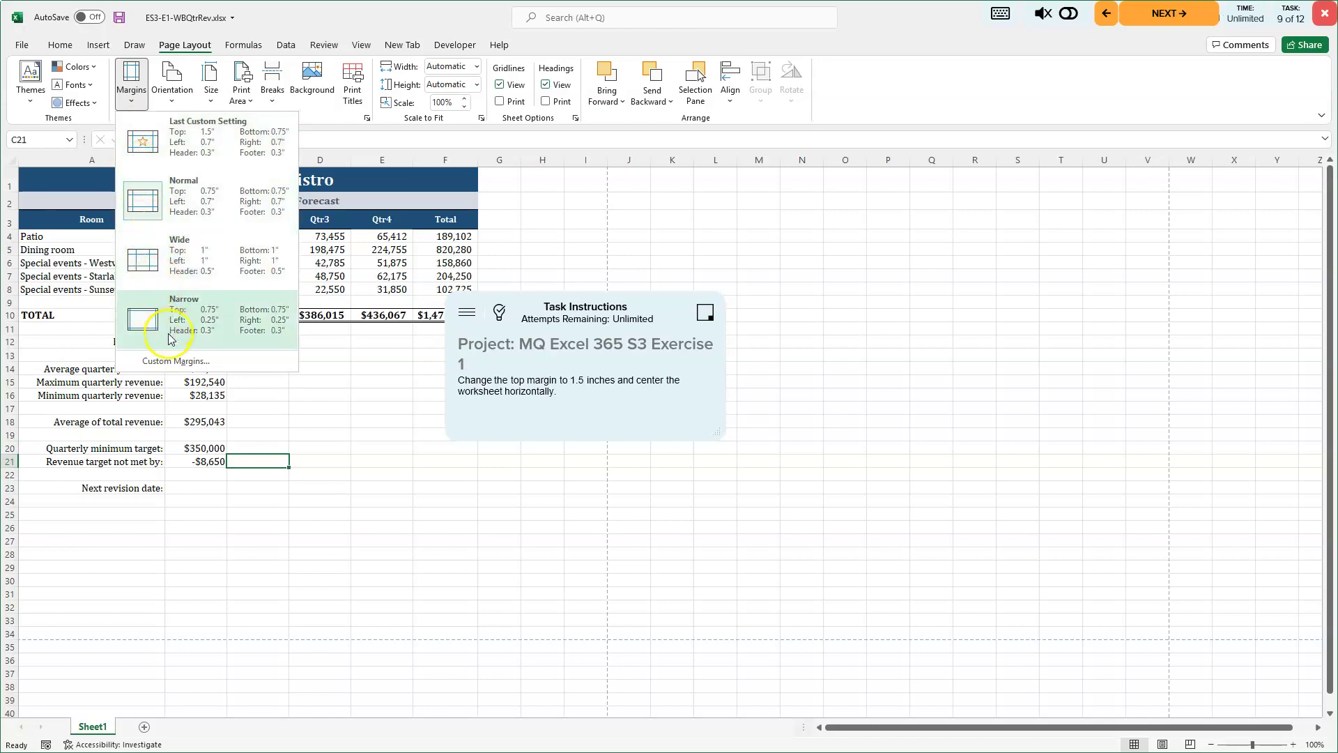
left_click(172, 361)
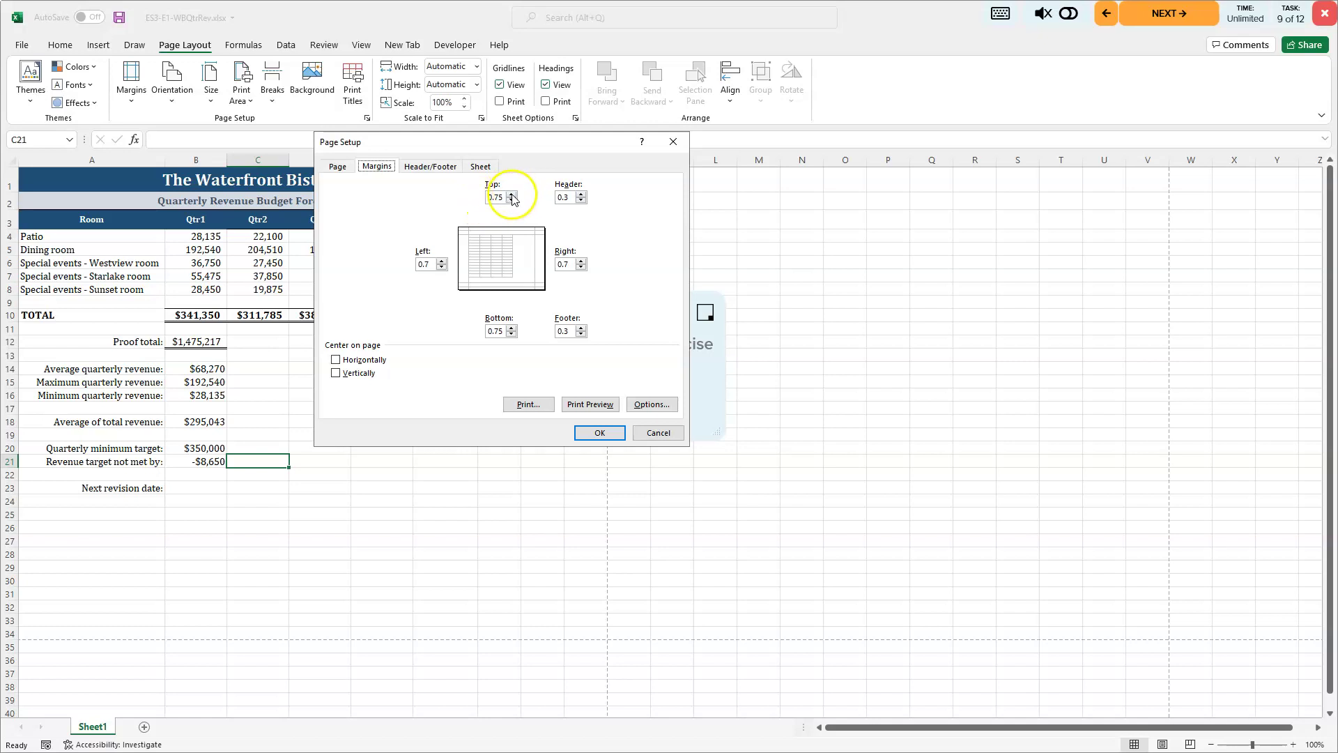
left_click(511, 195)
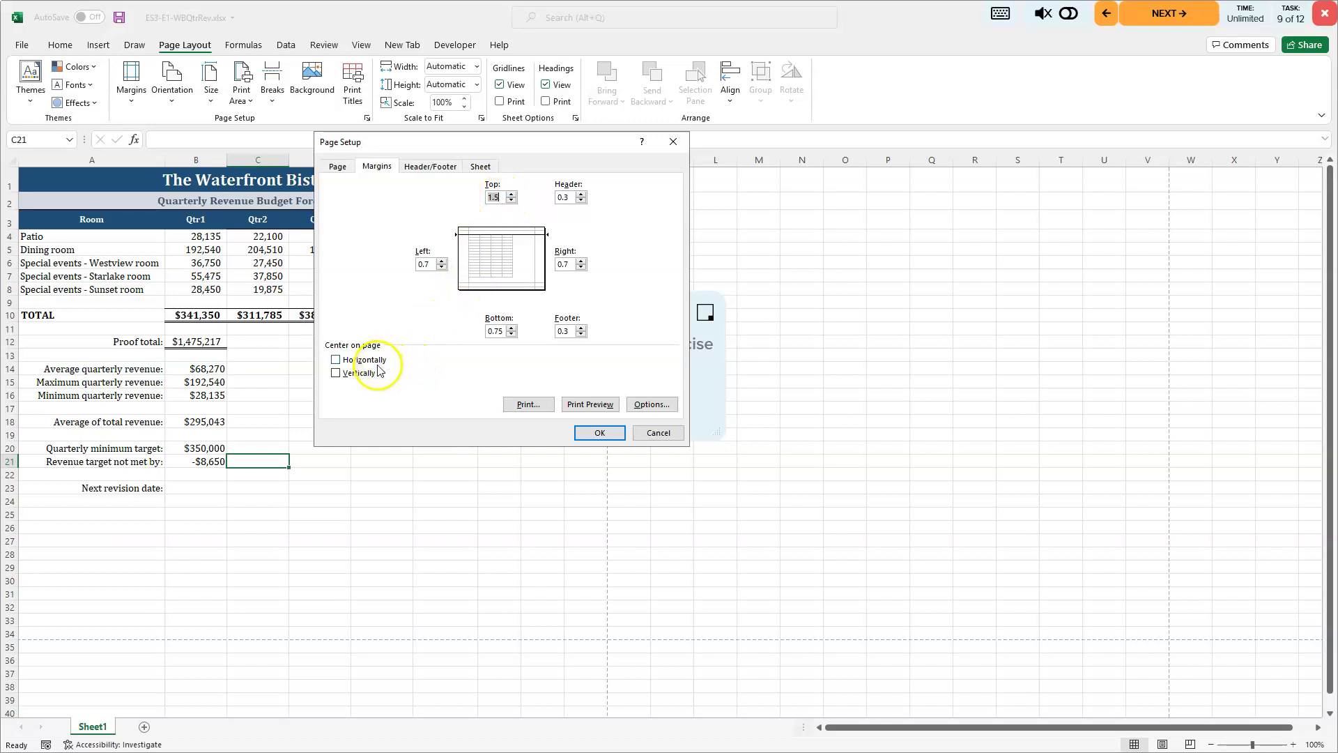
left_click(336, 359)
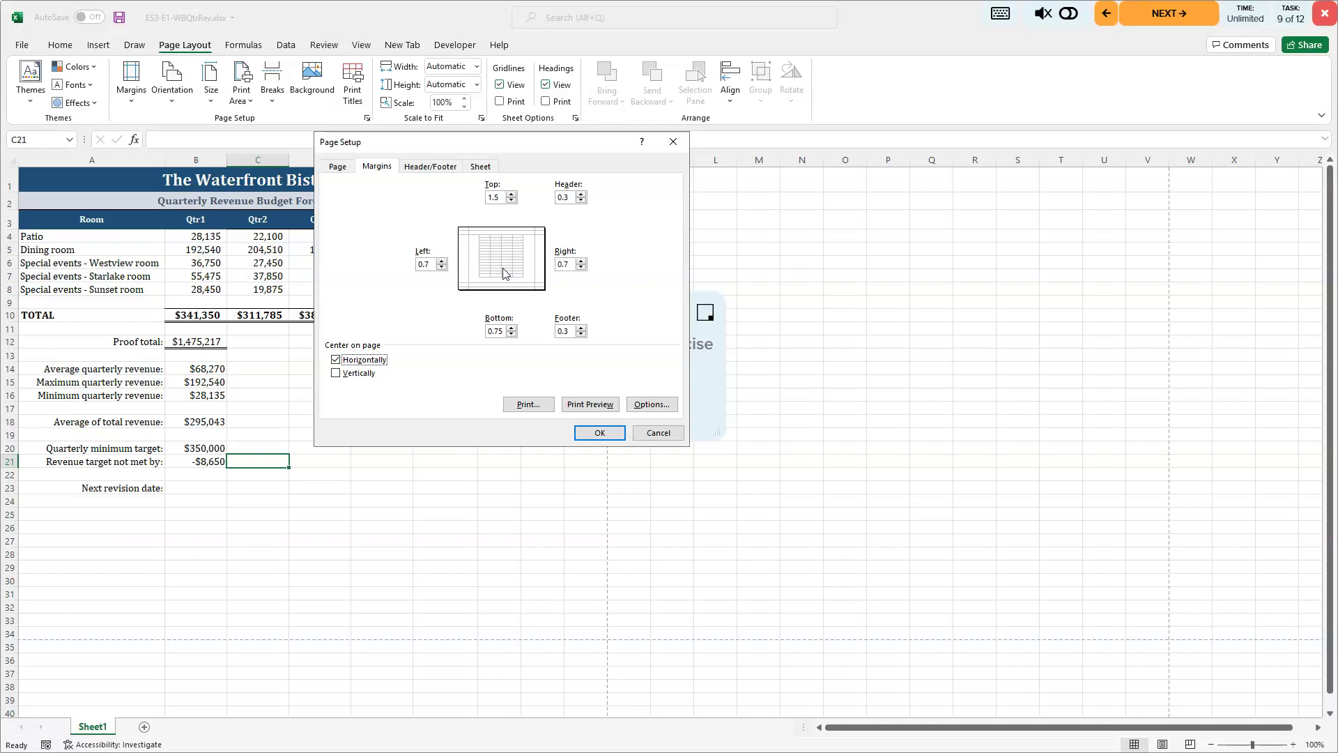
left_click(336, 374)
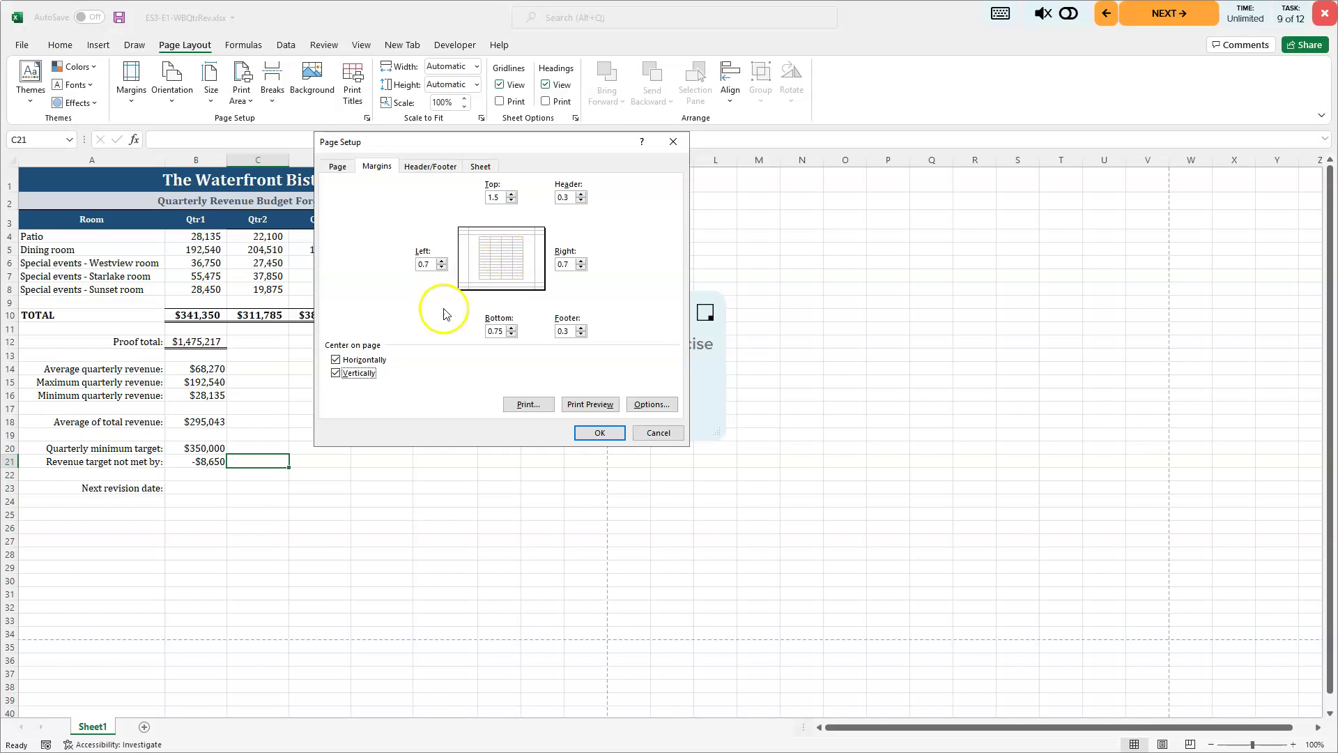
left_click(336, 374)
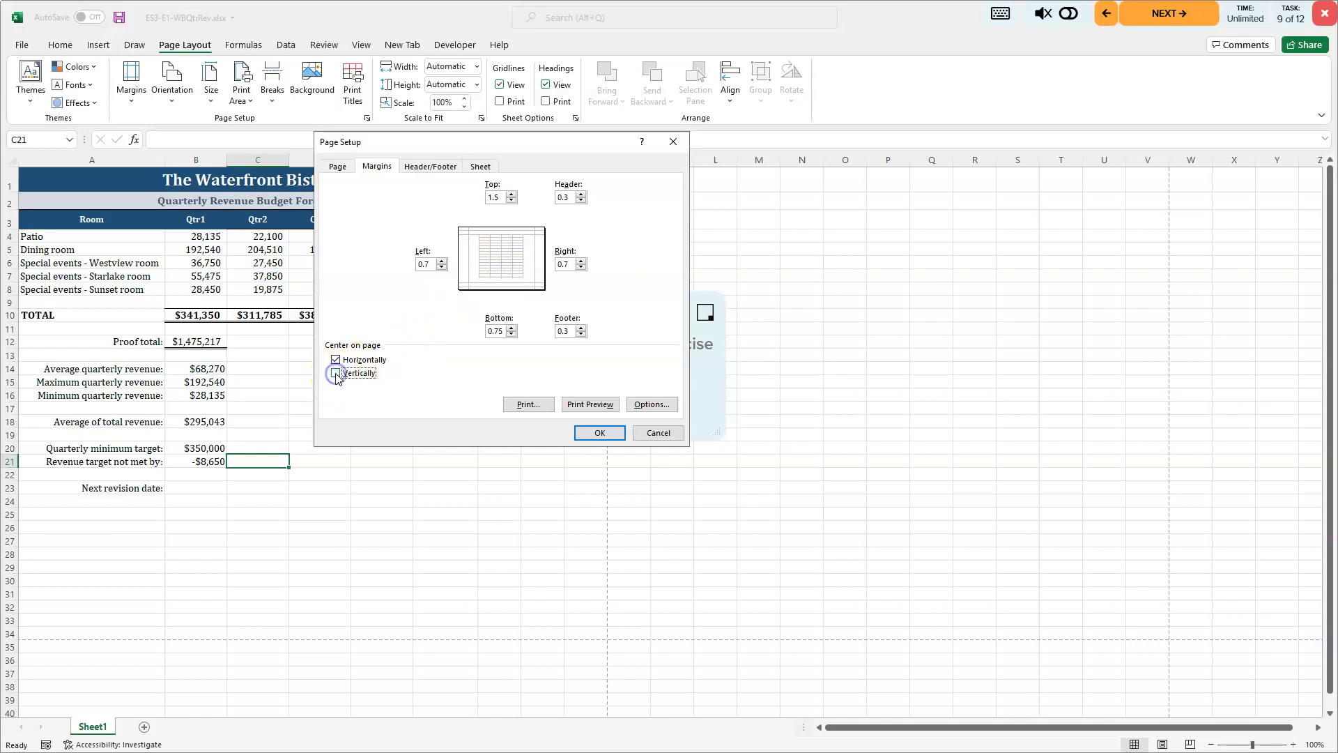
left_click(600, 434)
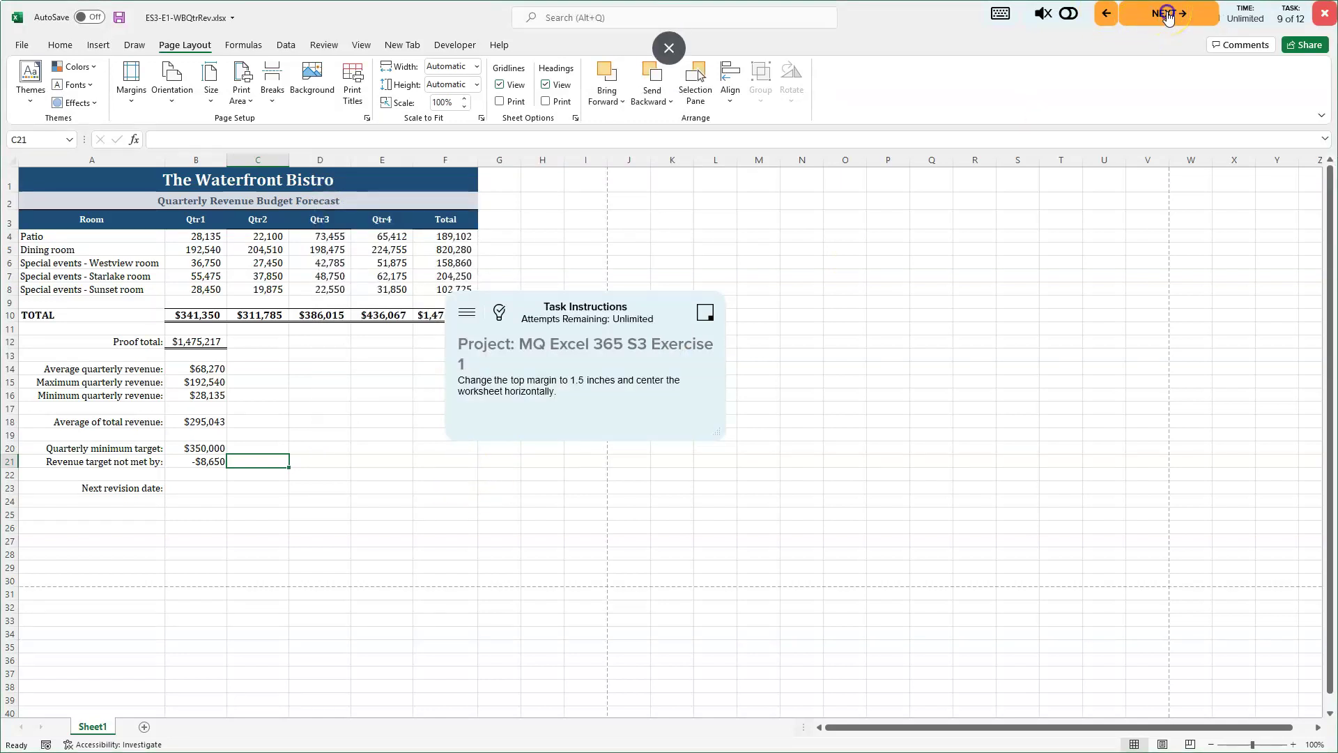
Advance to the next task, show the revenue sheet in Page Layout view, and save the workbook.
left_click(1169, 16)
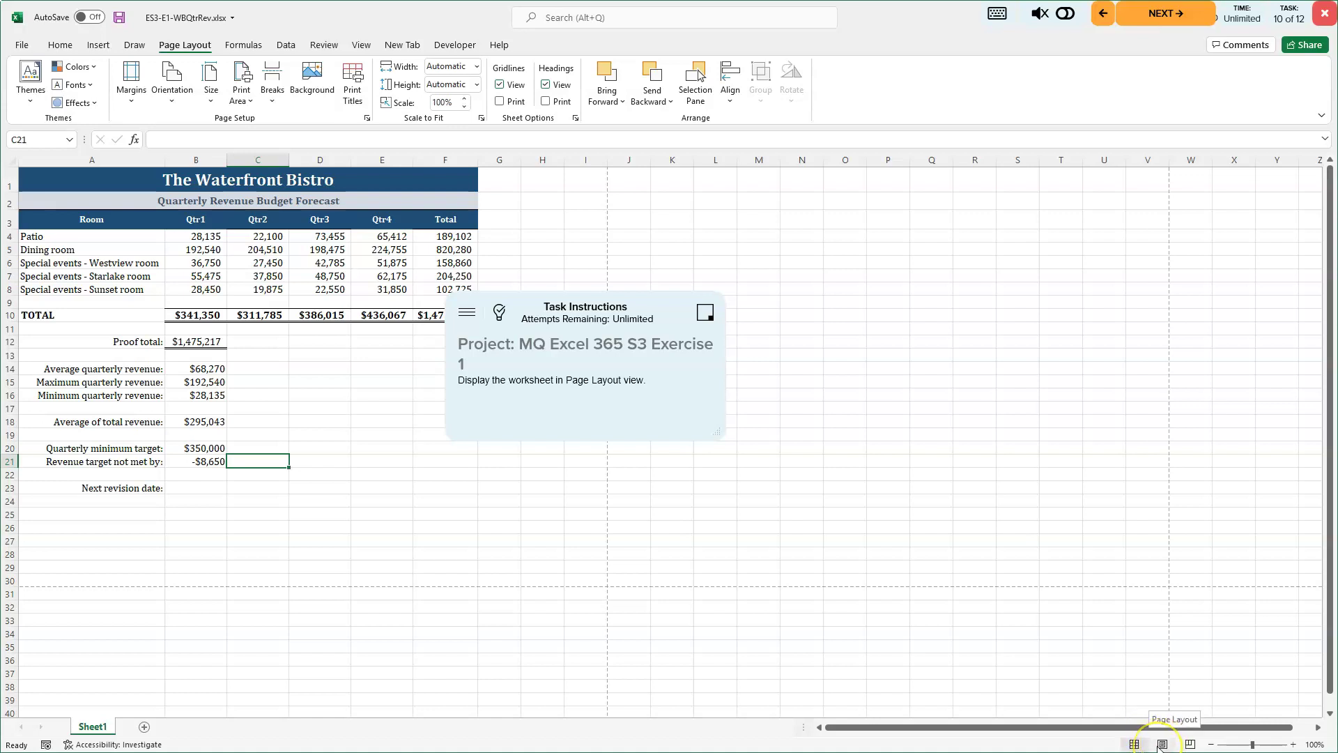
left_click(1162, 745)
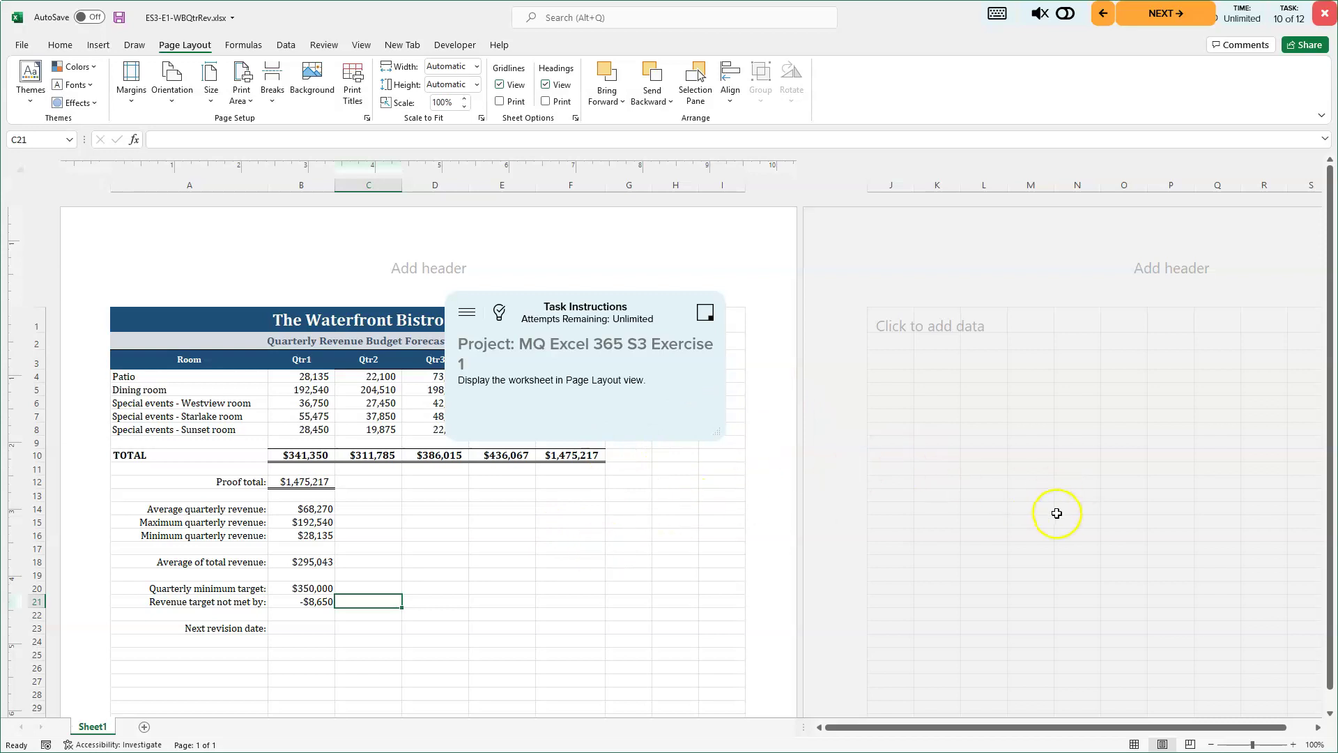
scroll(1056, 518, "down", 4)
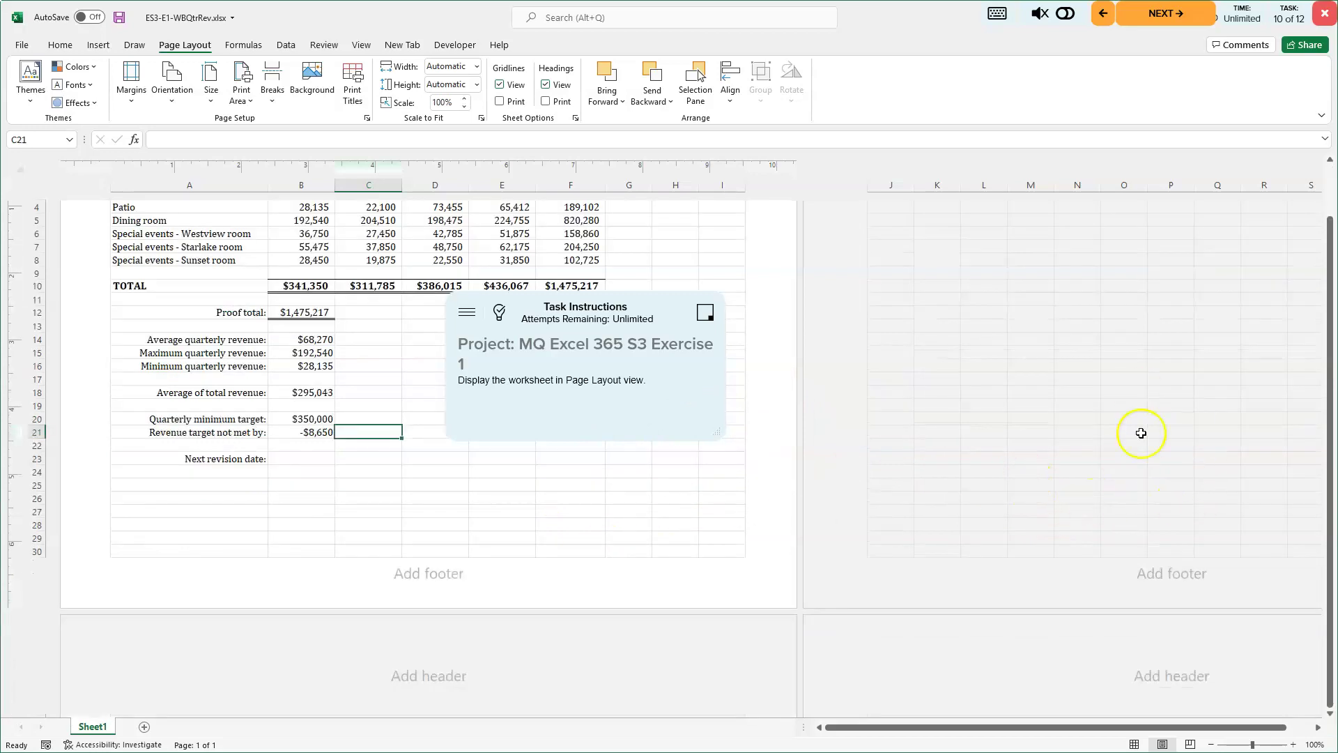
scroll(614, 545, "up", 4)
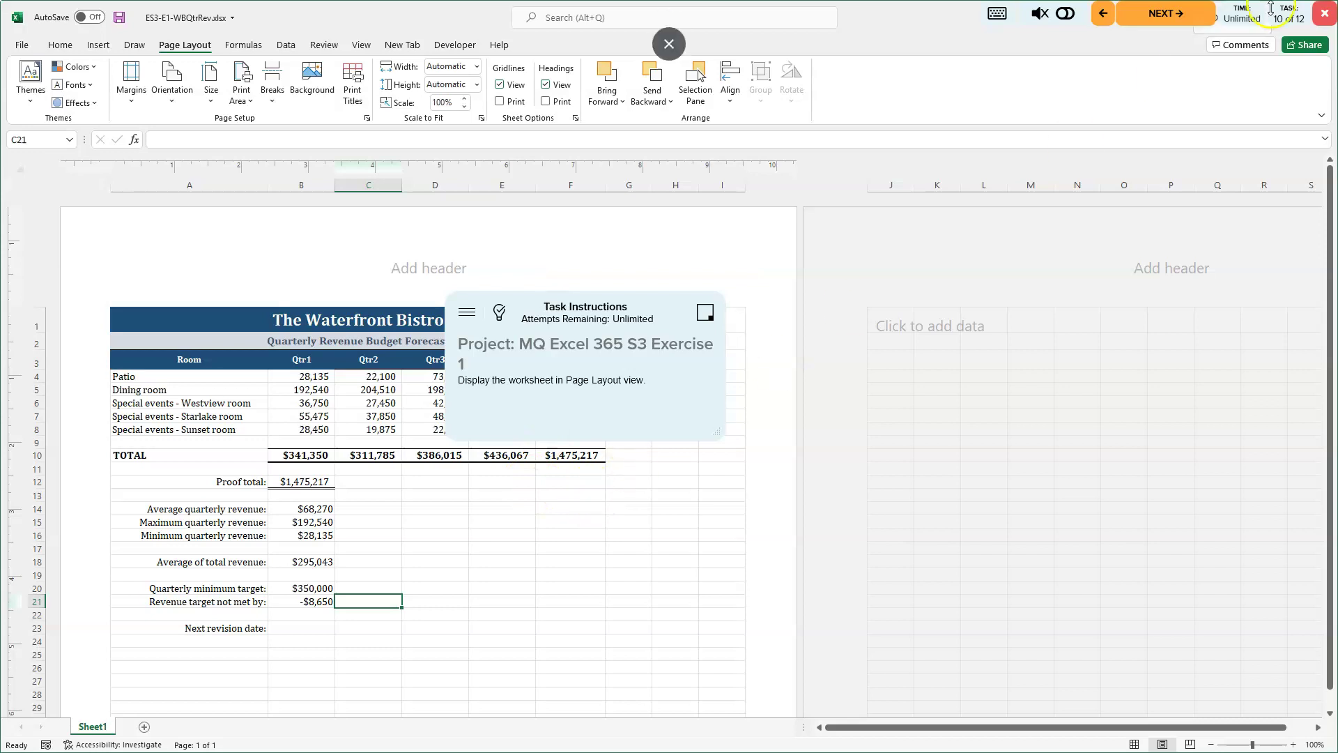
left_click(122, 19)
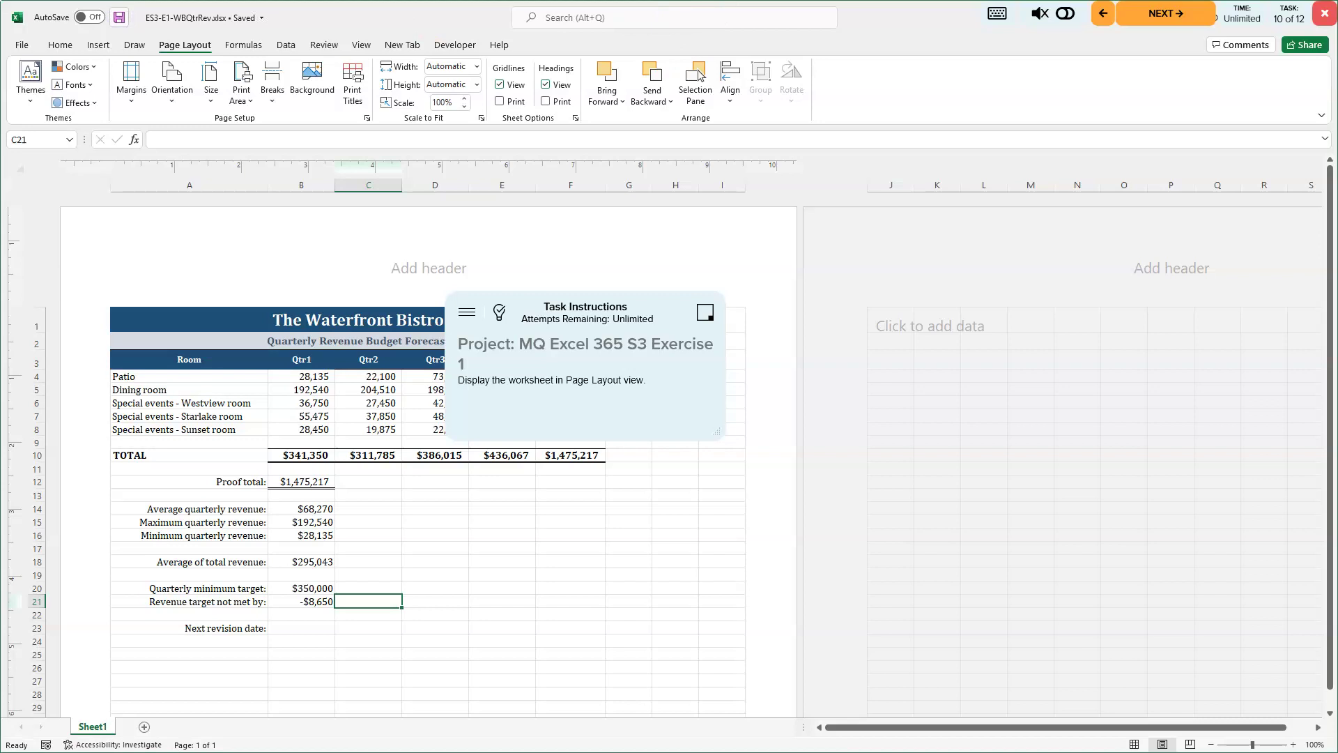
Insert the Current Date field (12/13/2023) into the right header section and save the workbook.
left_click(1174, 15)
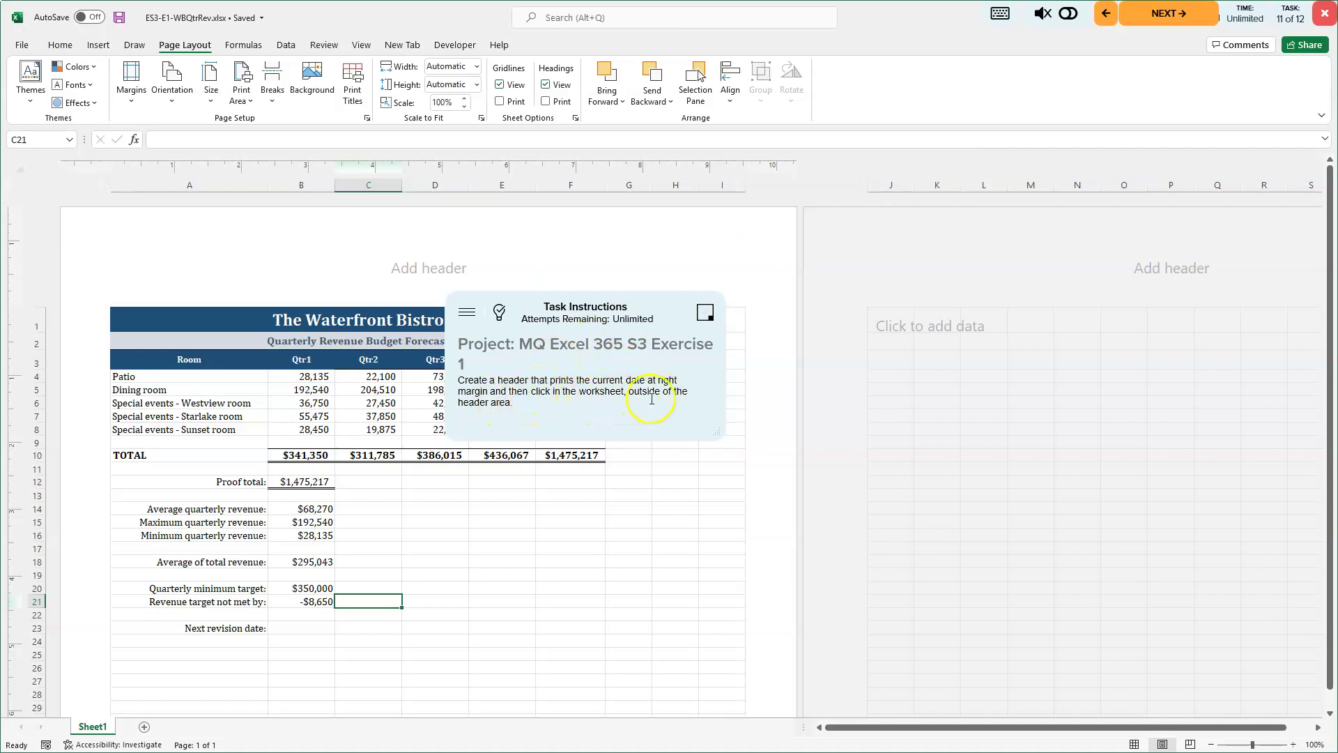
left_click(632, 263)
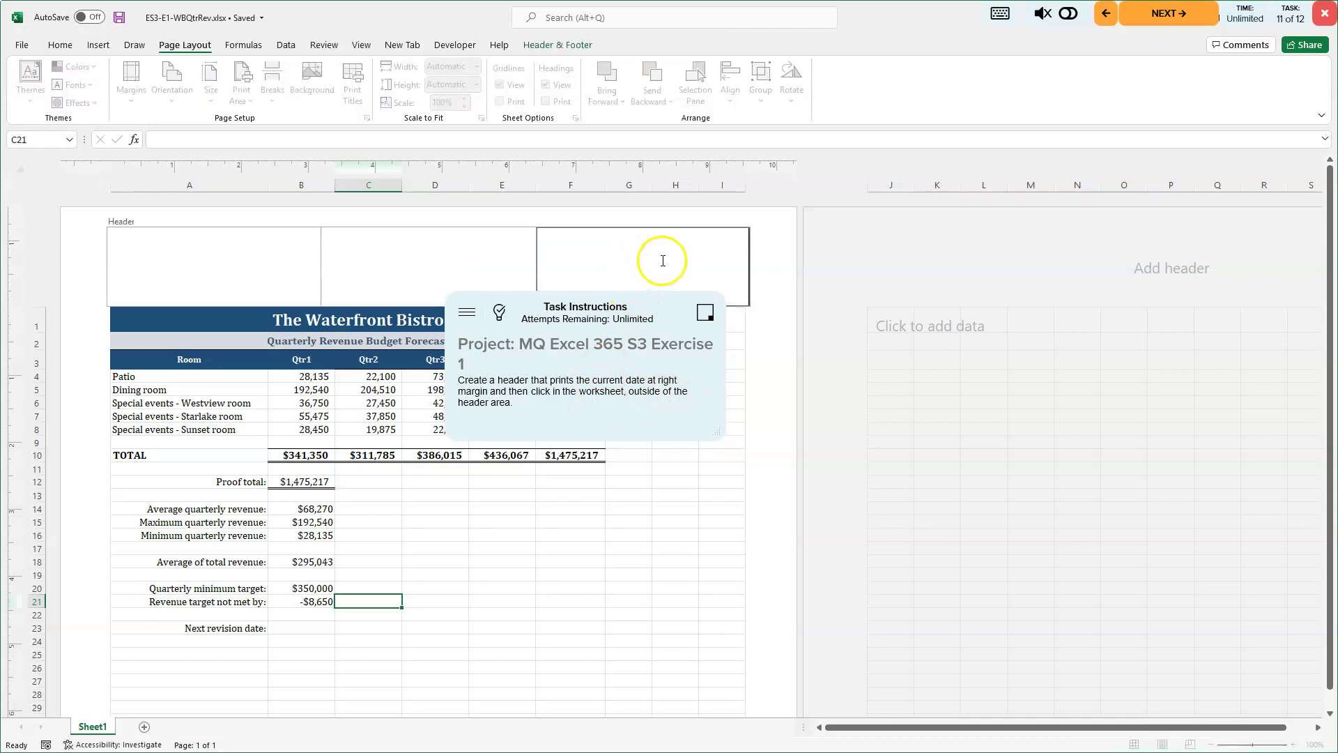
left_click(656, 261)
left_click(551, 46)
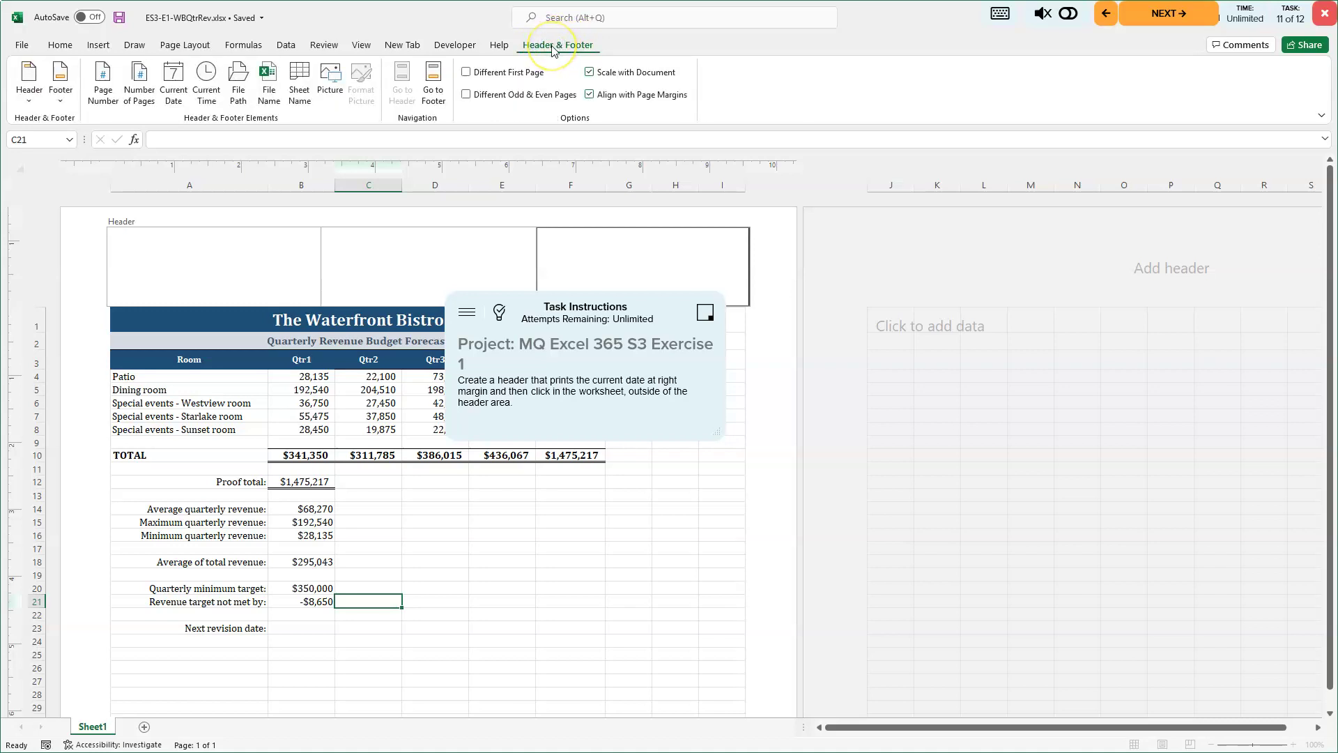
left_click(551, 50)
left_click(173, 76)
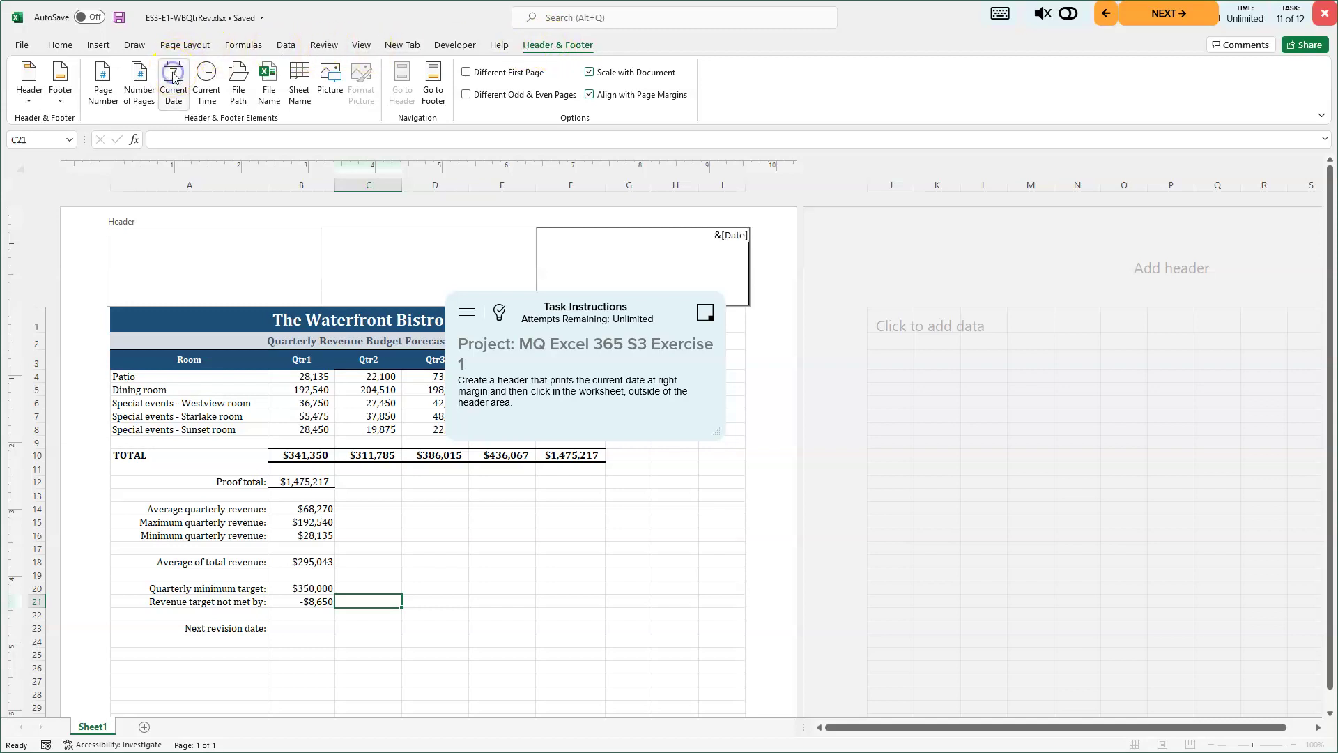
left_click(701, 239)
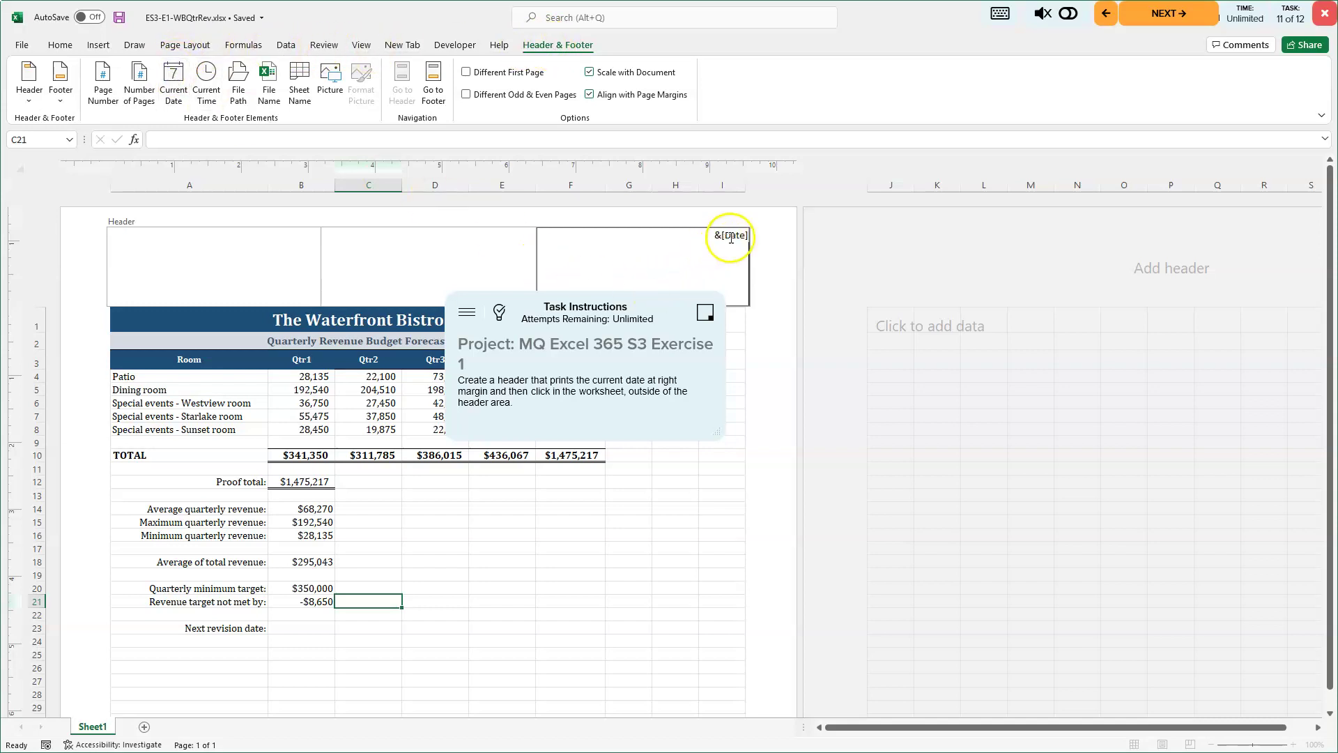
left_click(508, 527)
left_click(505, 522)
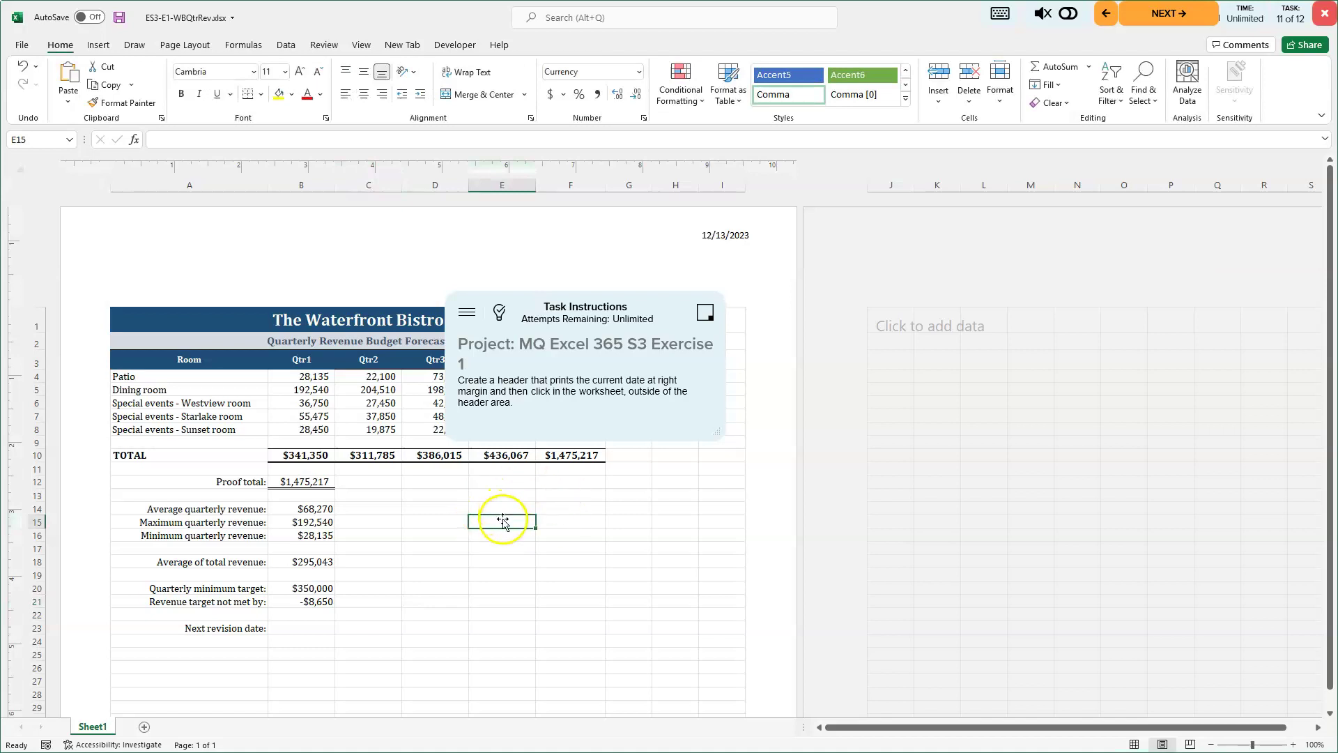
left_click(706, 313)
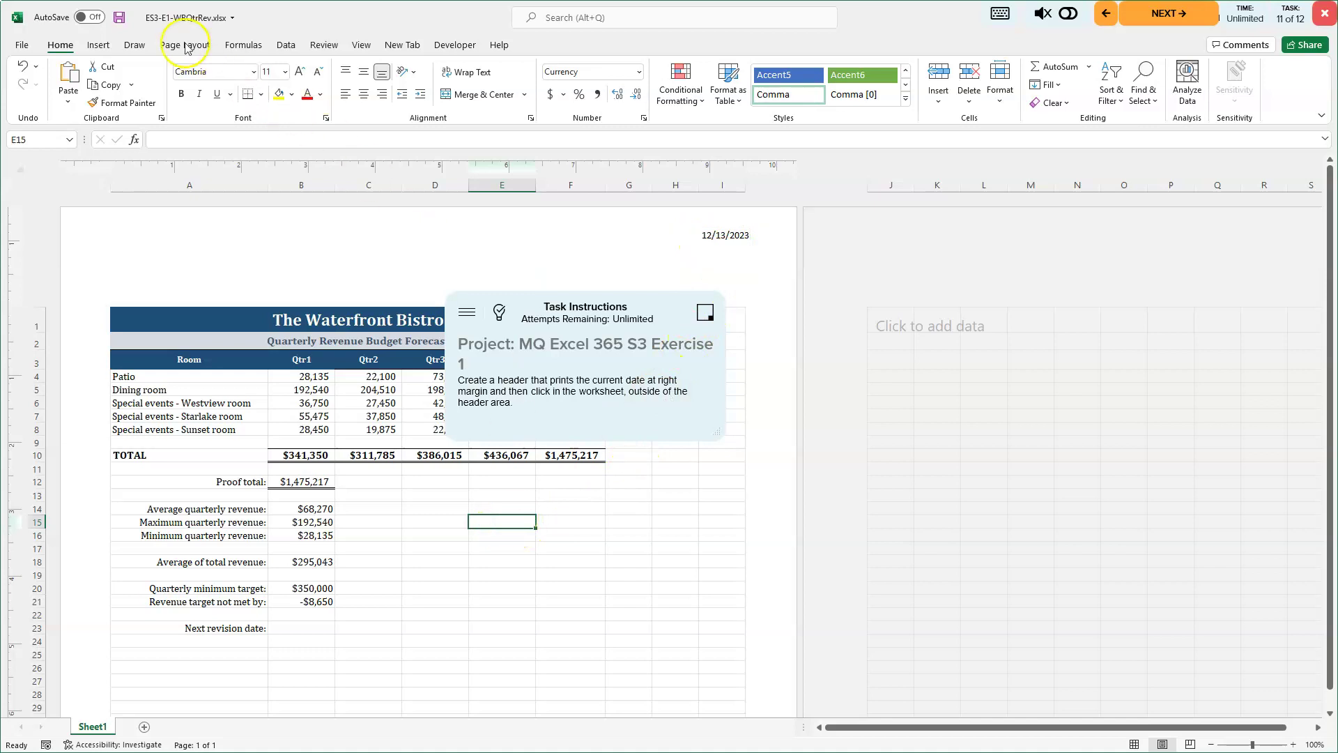
left_click(120, 21)
Add the File Name field (ES3-E1-WBQtrRev.xlsx) to the centre footer section and save the workbook.
left_click(1173, 17)
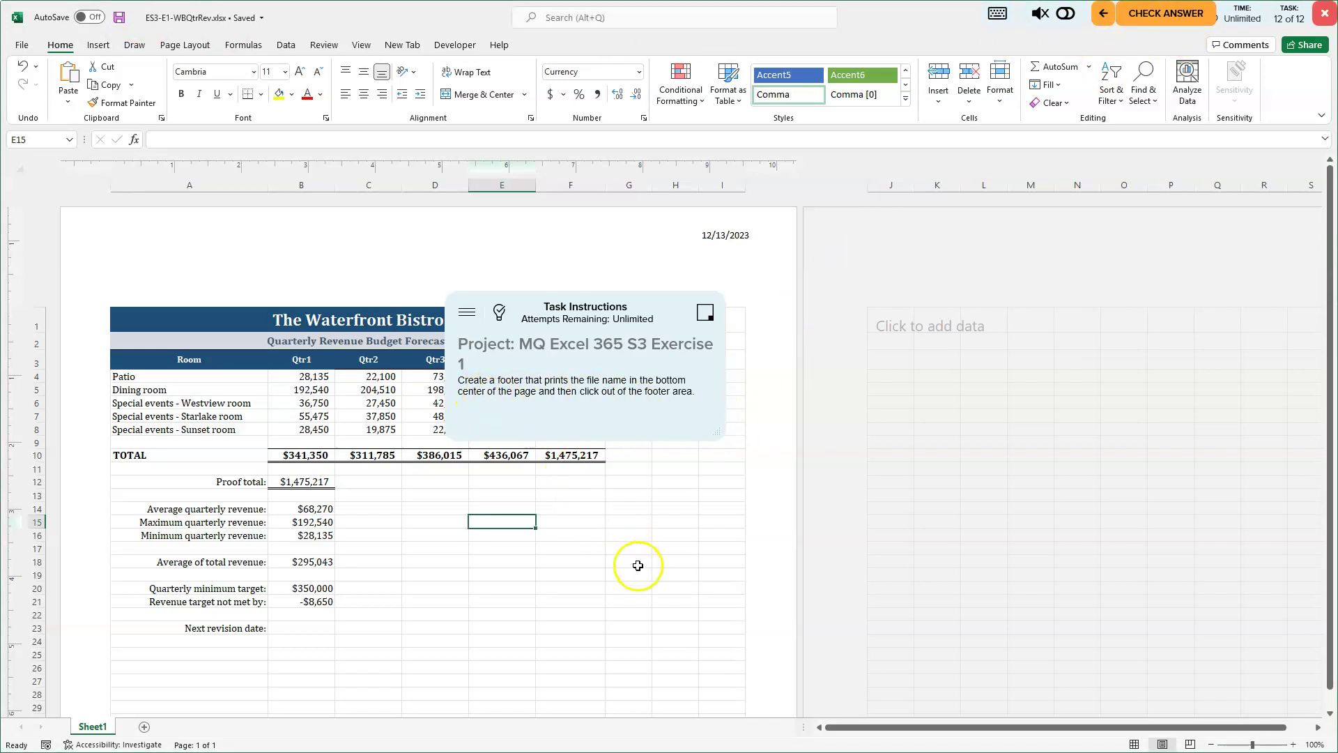
scroll(636, 558, "down", 4)
scroll(643, 548, "down", 1)
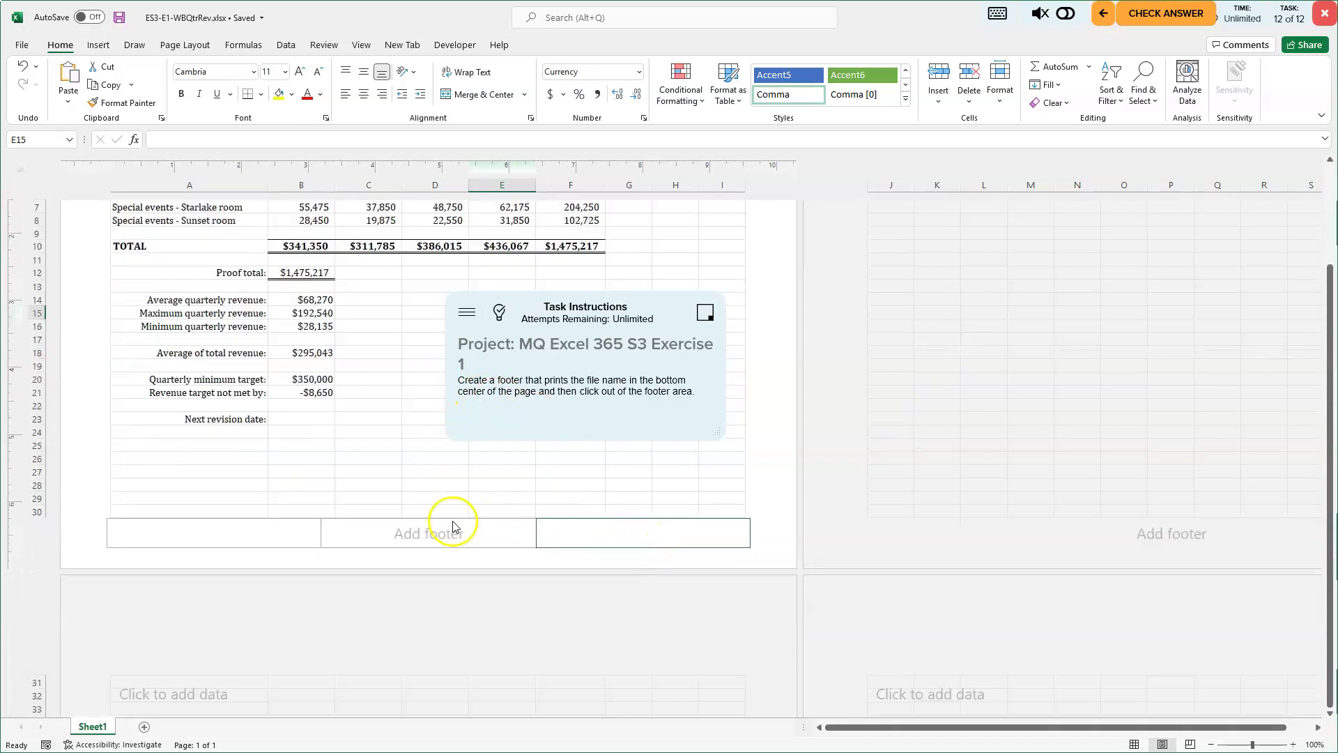
left_click(432, 535)
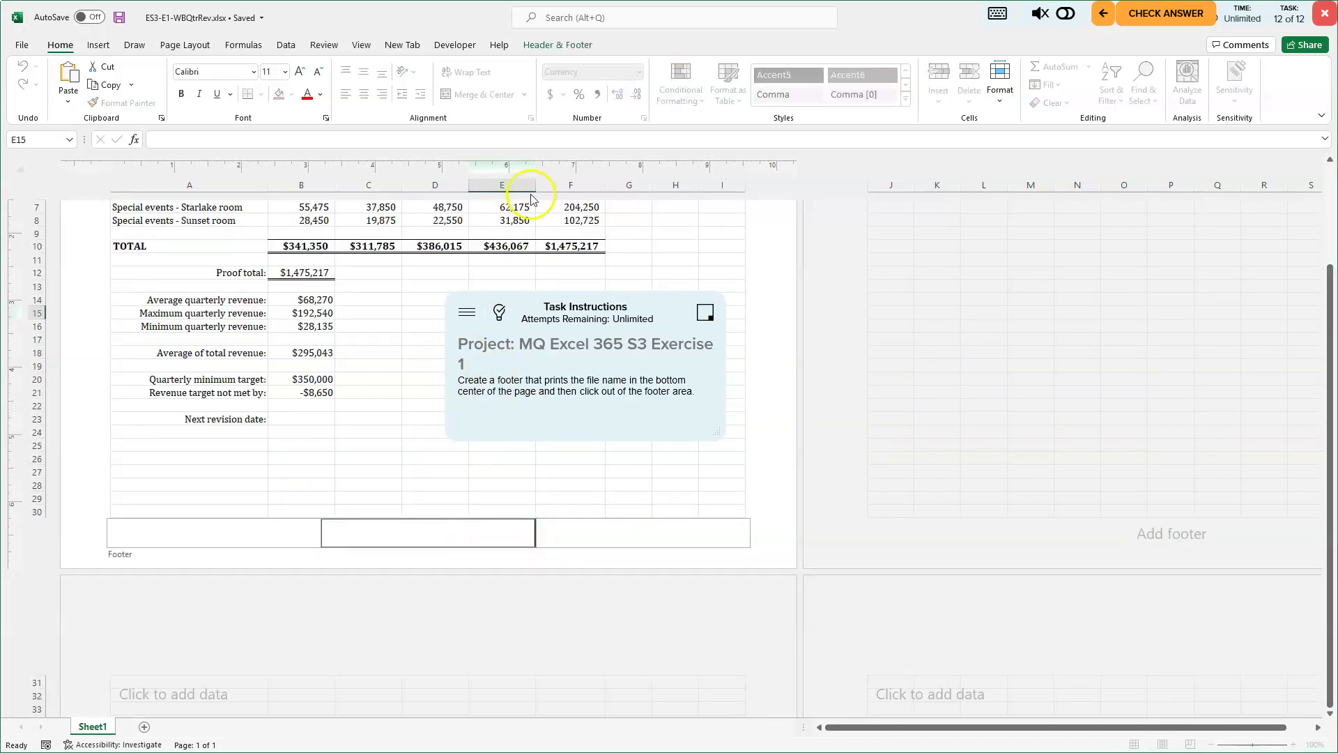
left_click(558, 46)
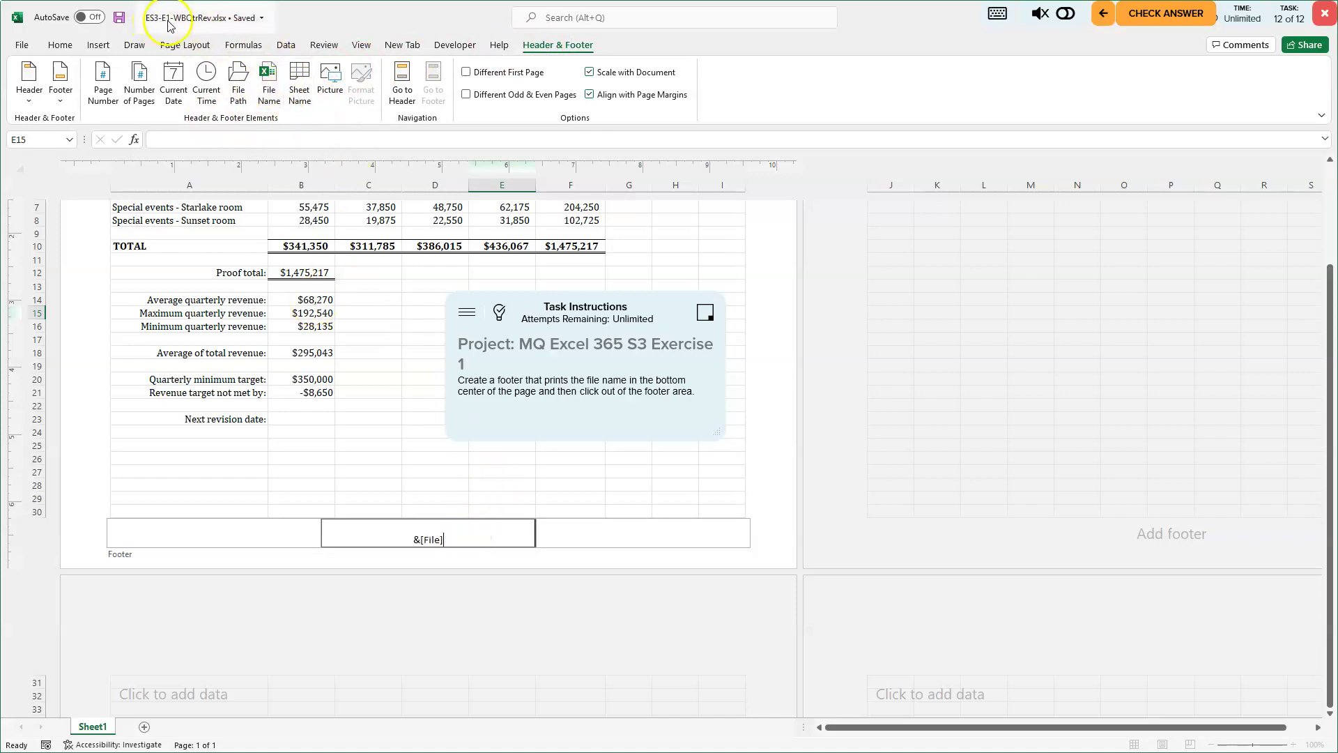
left_click(387, 431)
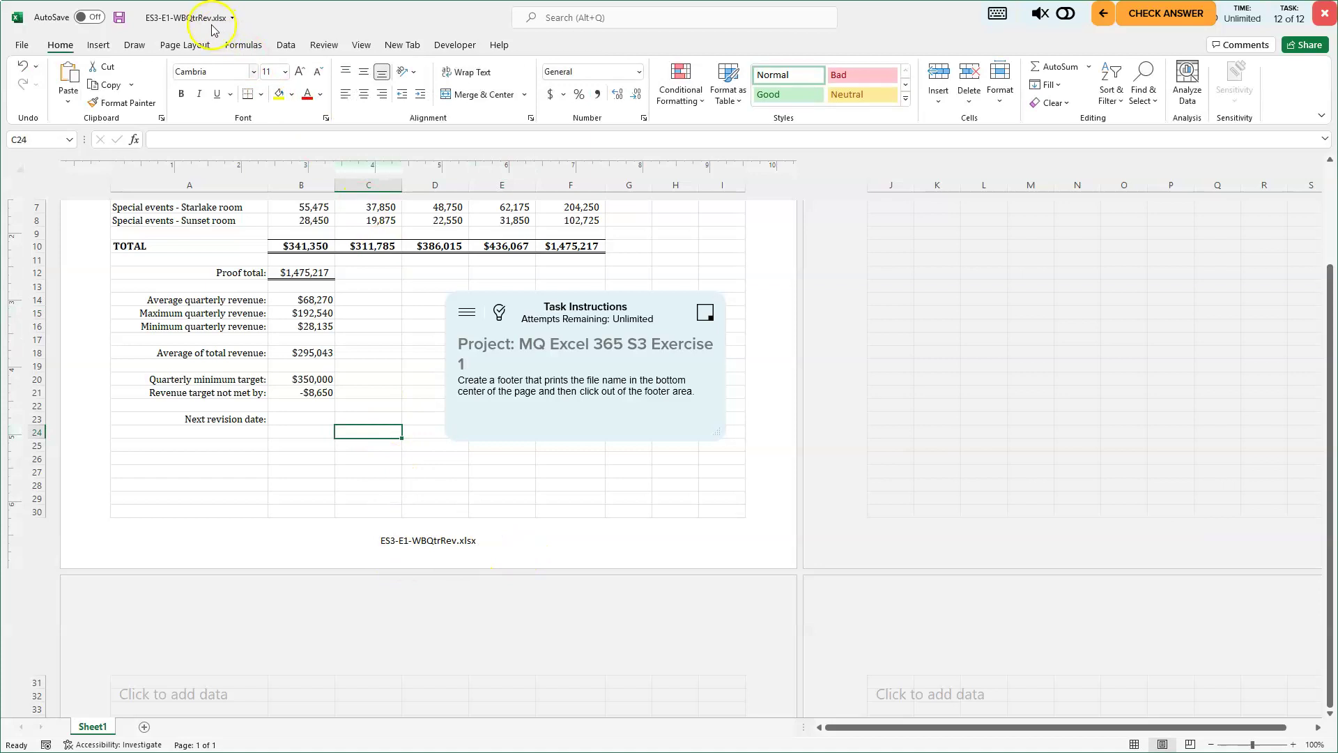
left_click(118, 18)
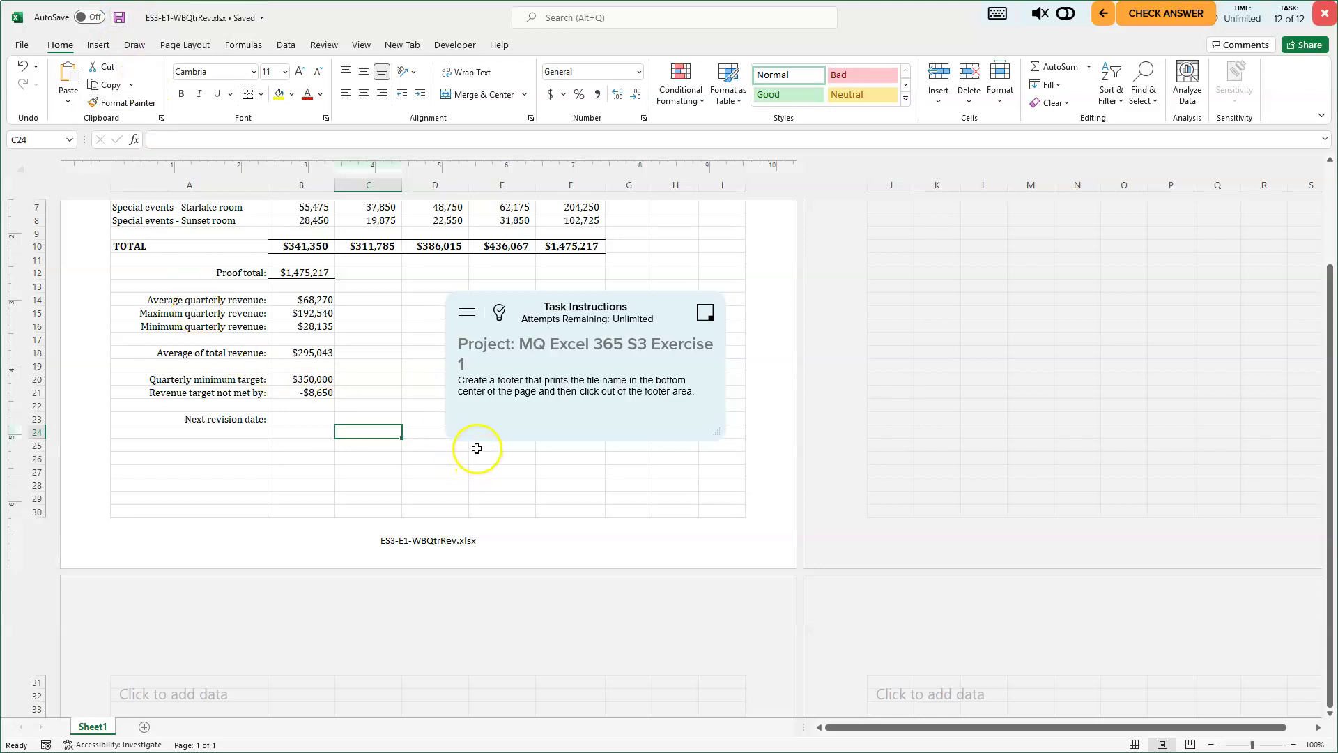
scroll(476, 448, "up", 5)
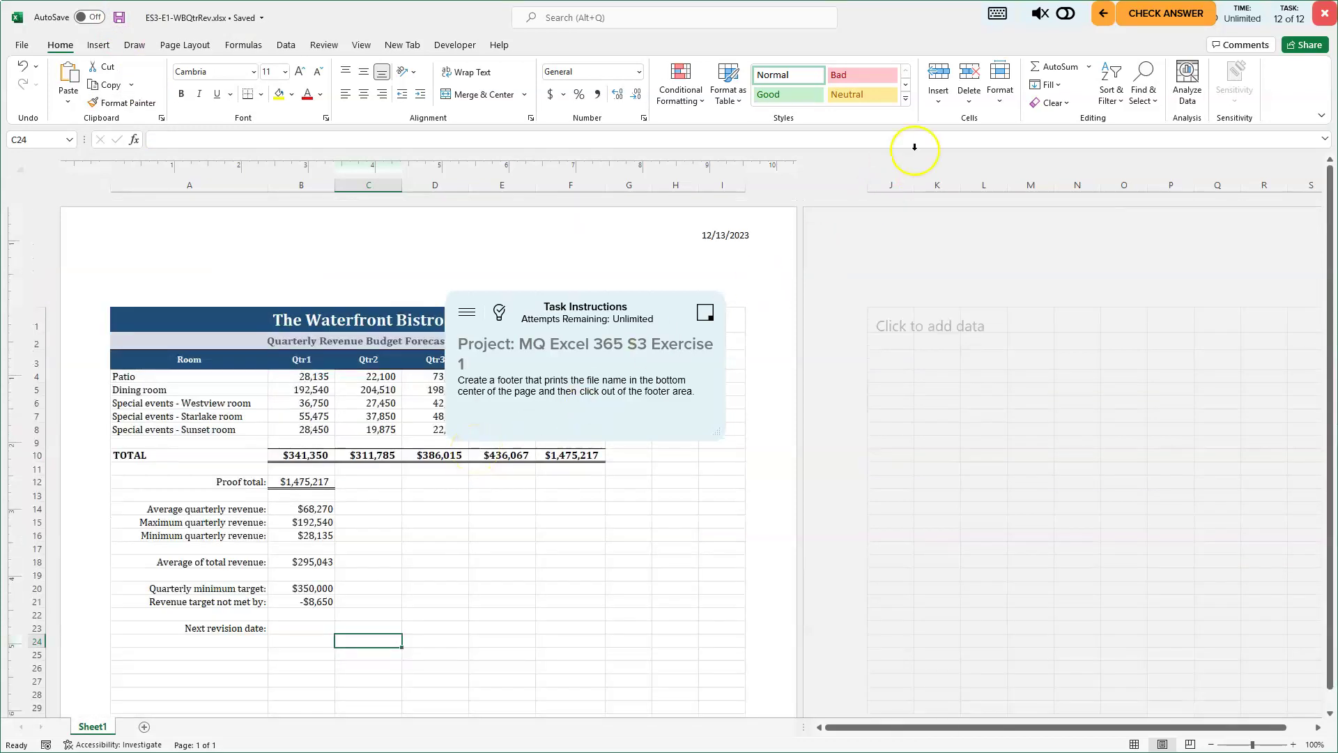
Submit the finished exercise for grading with Check Answer.
left_click(1174, 12)
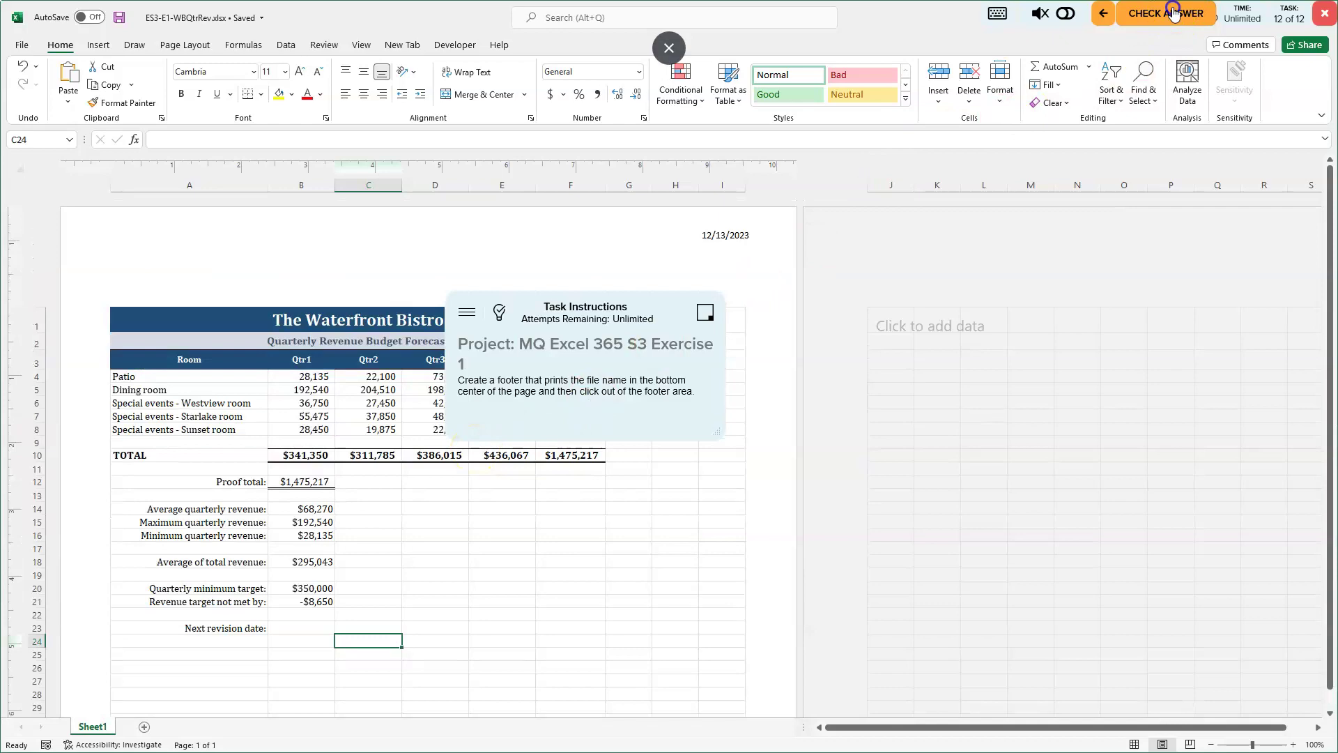